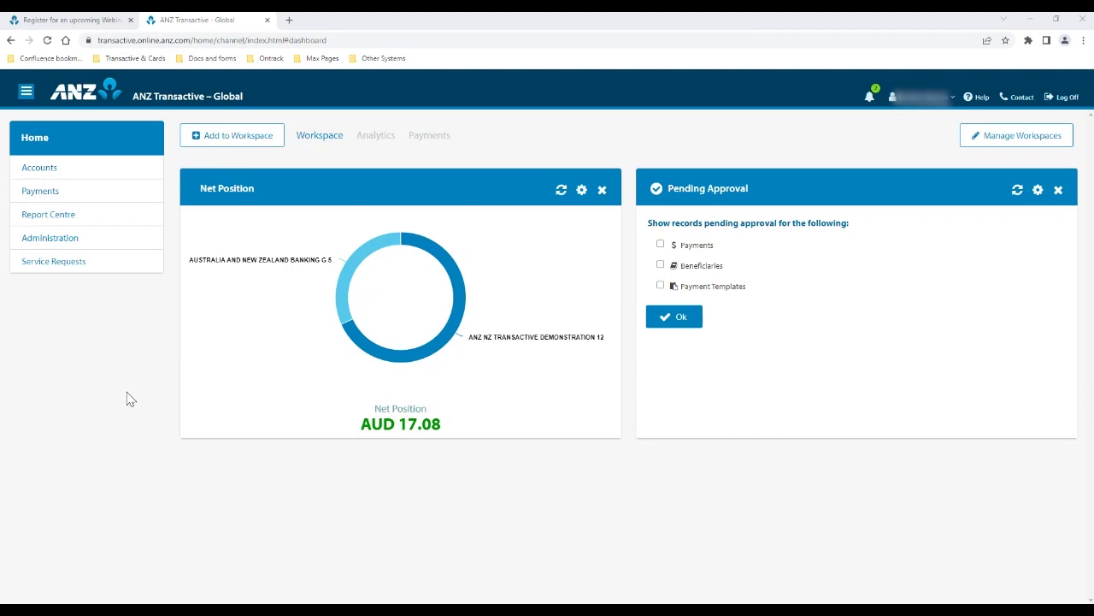
Go to Administration from the Home dashboard, landing on the empty Create User form
click(55, 240)
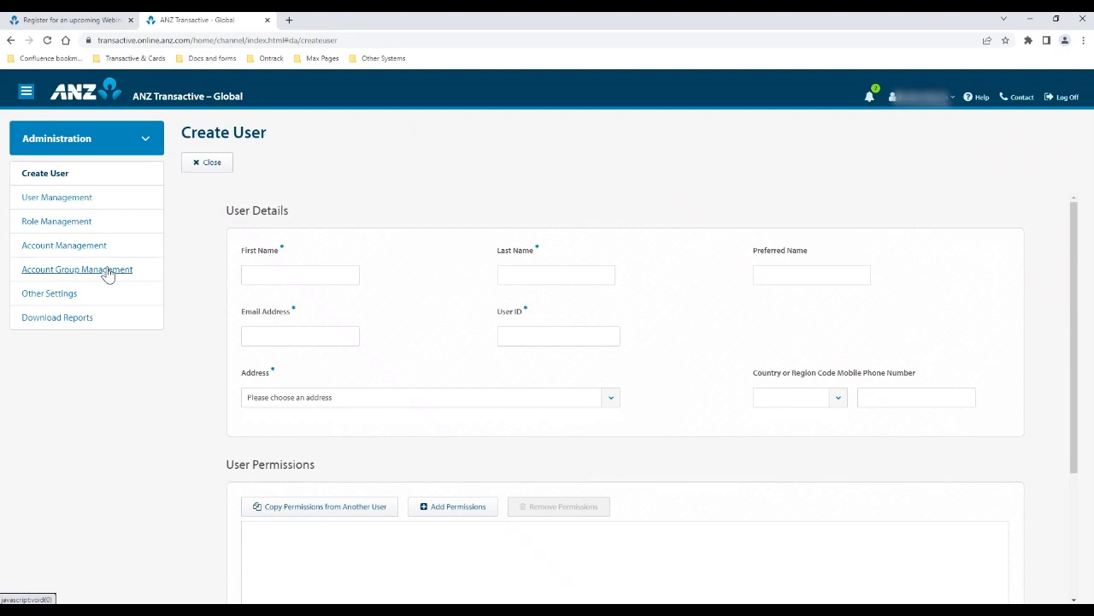
Show Download Reports, listing two Role Details Reports and one User Activity Report
click(59, 318)
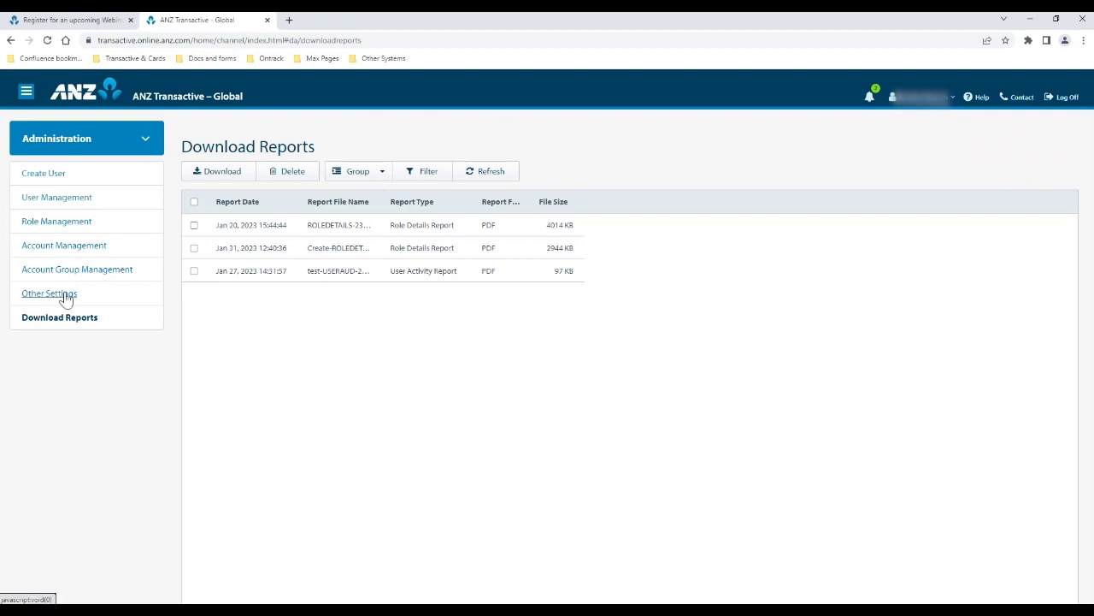
Open Other Settings and widen the Last Edited On and Created On table columns
click(67, 296)
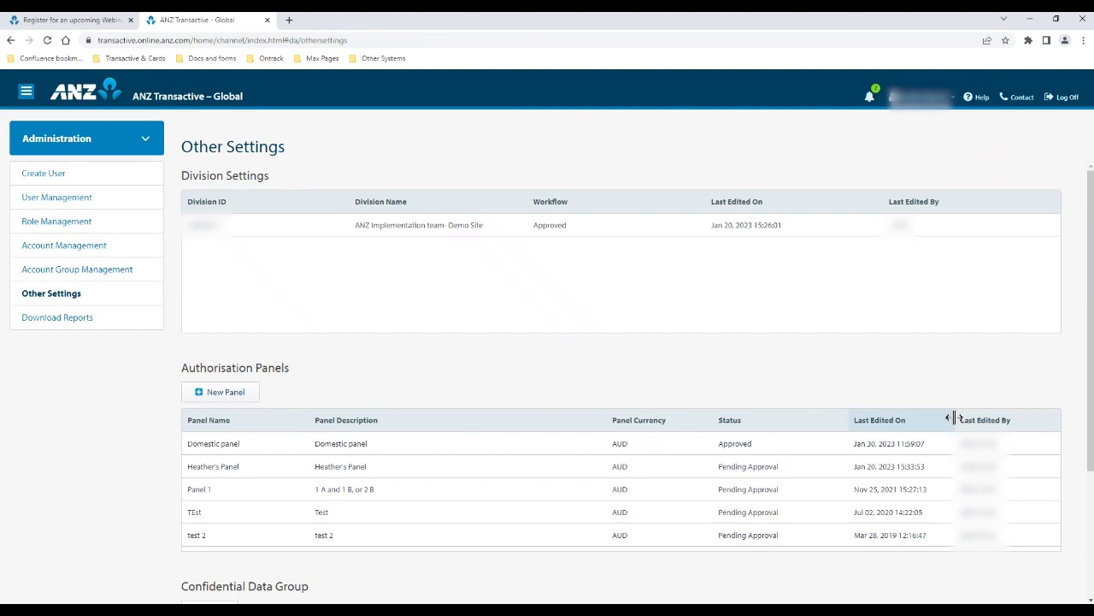
drag(955, 418, 1043, 416)
scroll(765, 350, down, 2)
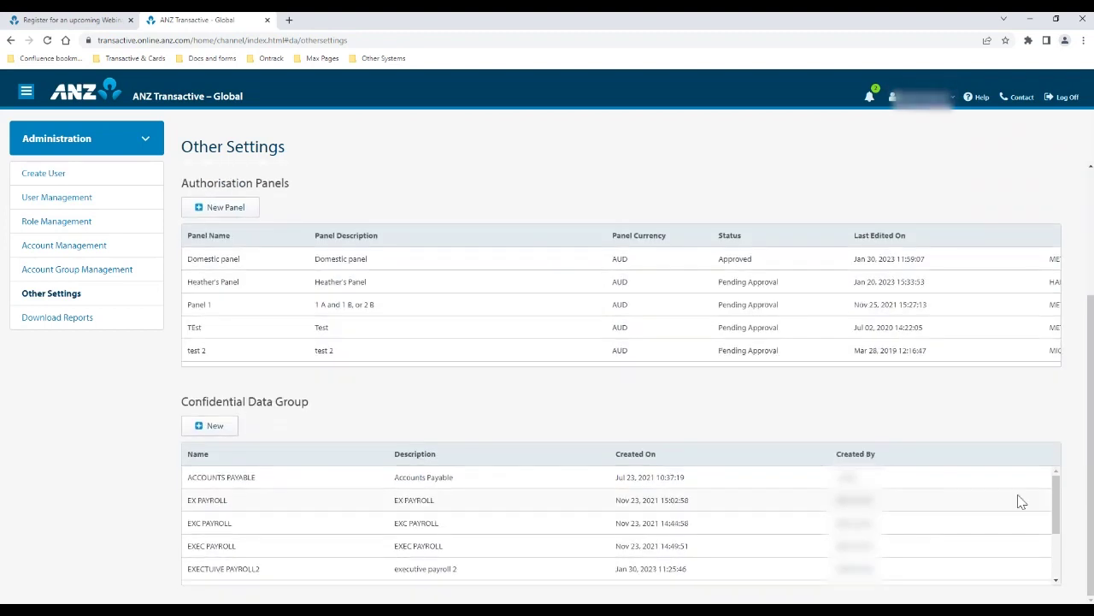
drag(833, 455, 1038, 439)
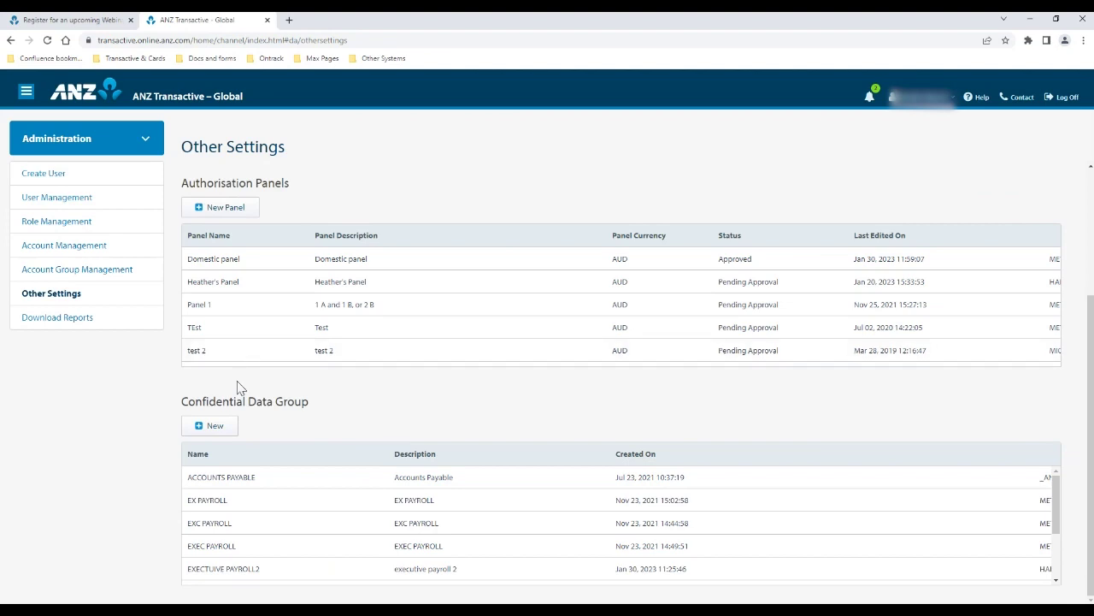
click(215, 426)
click(330, 258)
click(344, 334)
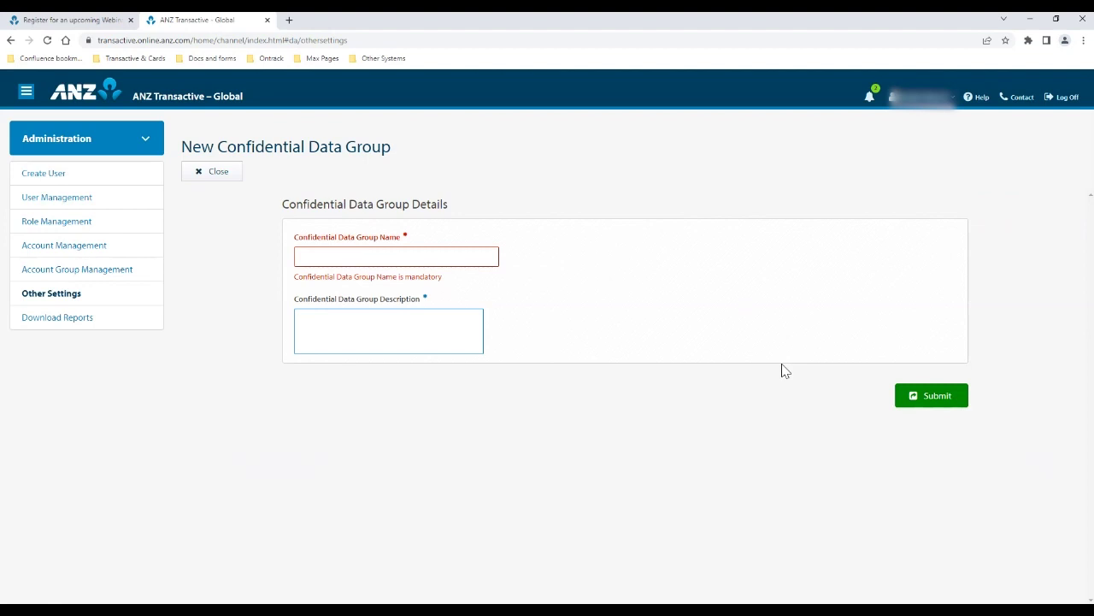
click(221, 173)
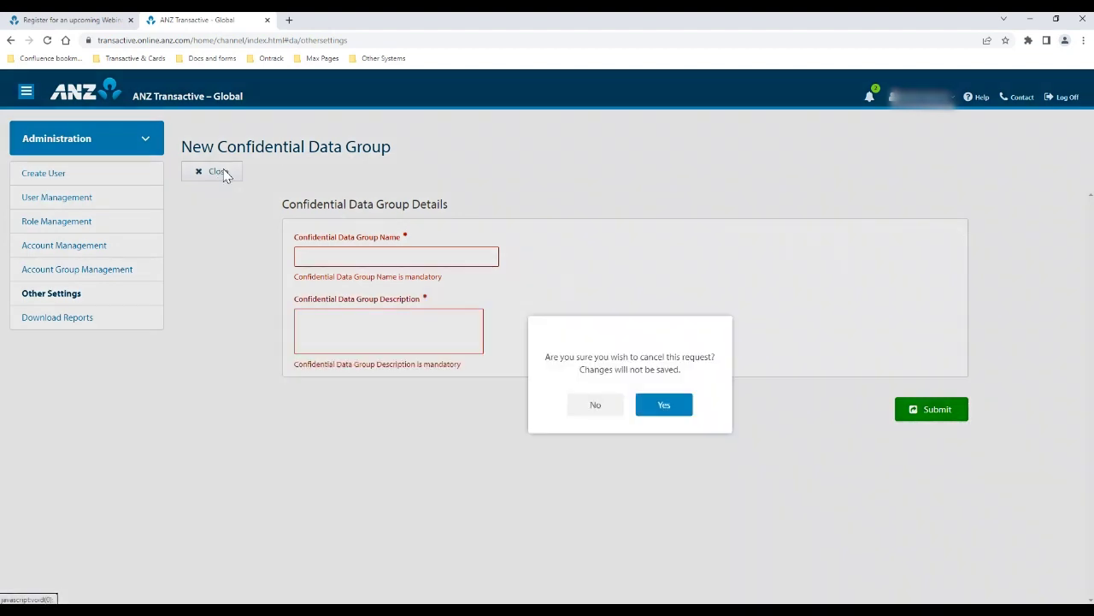
click(655, 416)
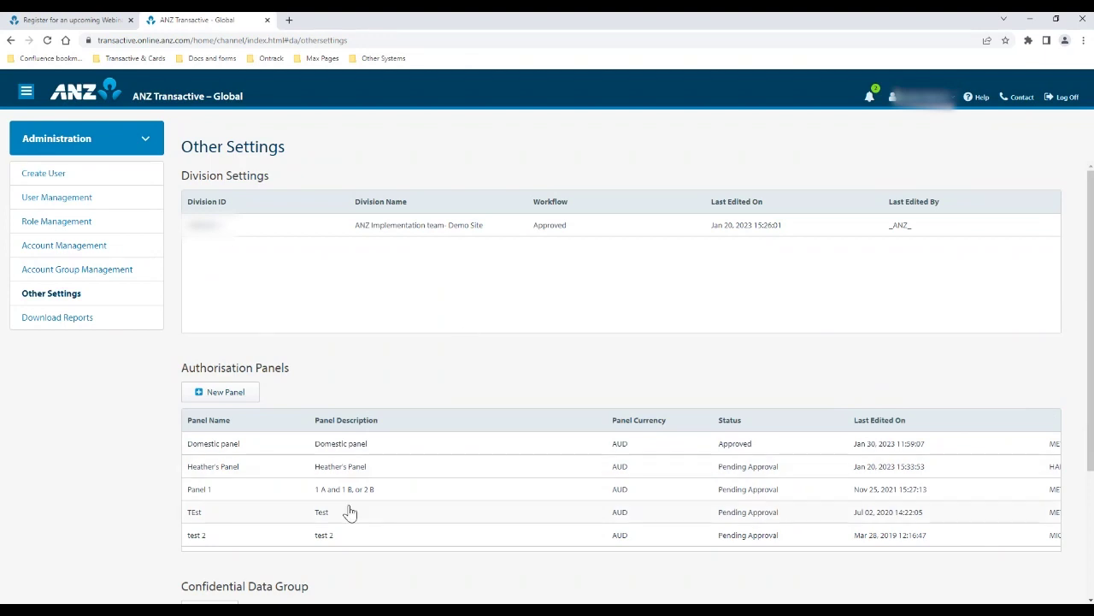
scroll(350, 511, down, 3)
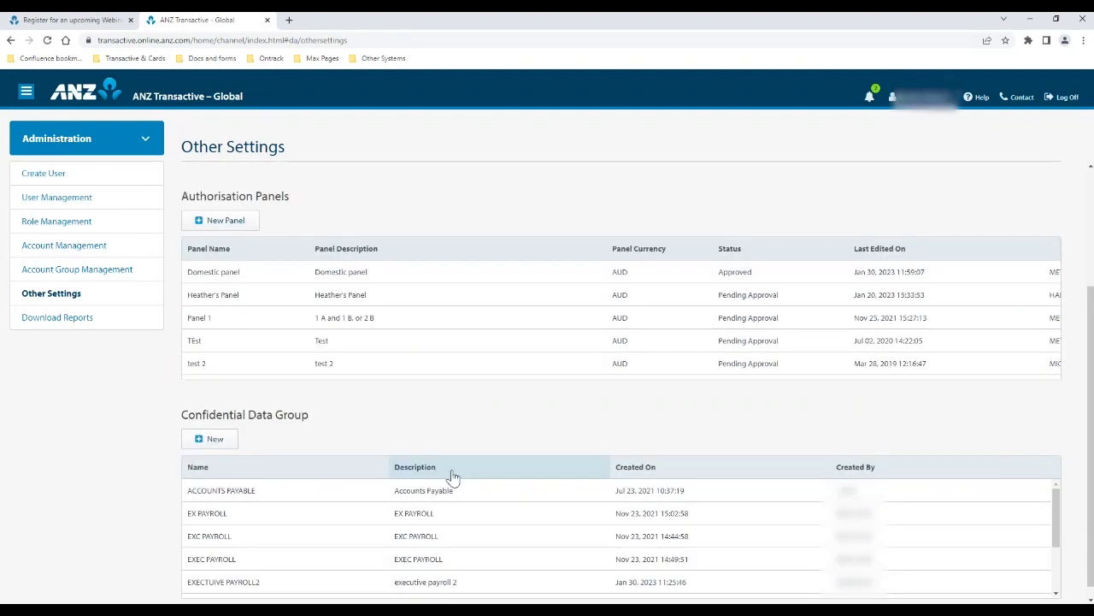
scroll(483, 443, up, 1)
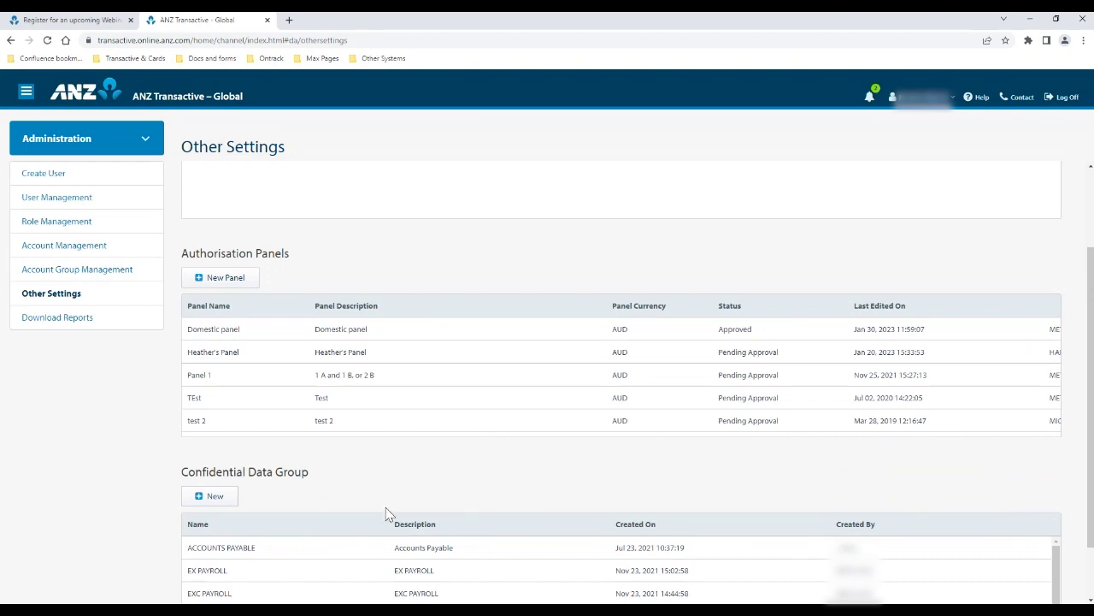
scroll(386, 514, up, 2)
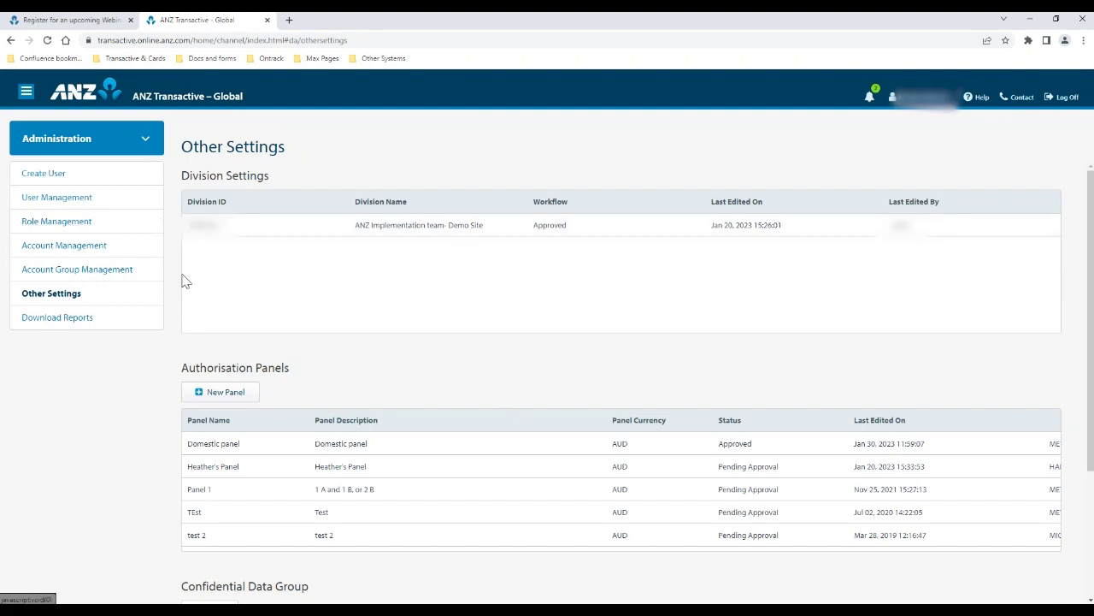
Start a new AUD authorisation panel named 'hhh' with description 'hhh'
click(250, 395)
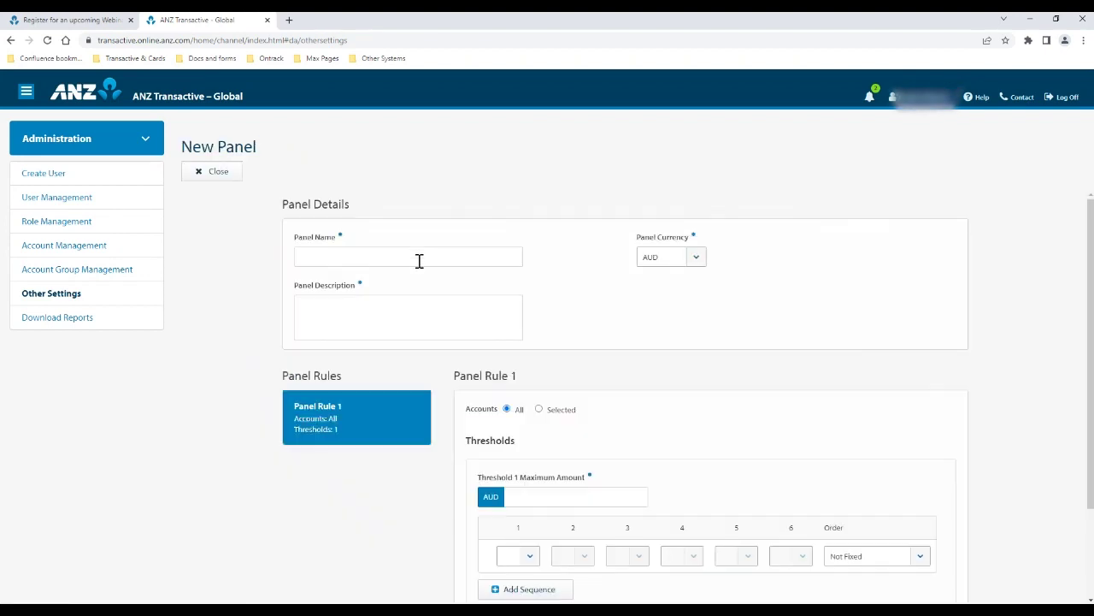
click(418, 258)
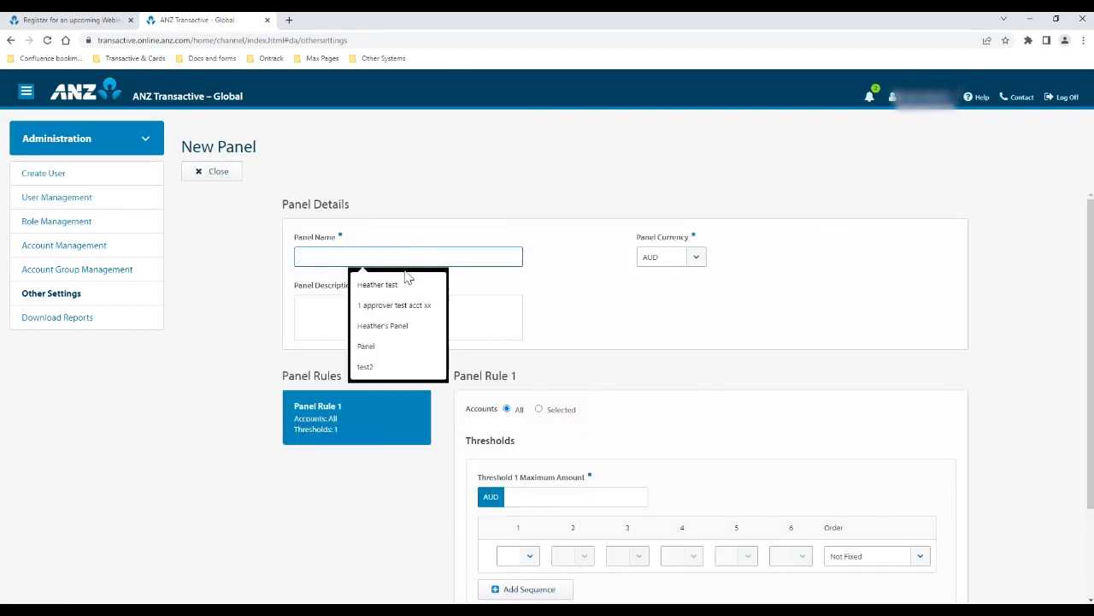
text(hhh)
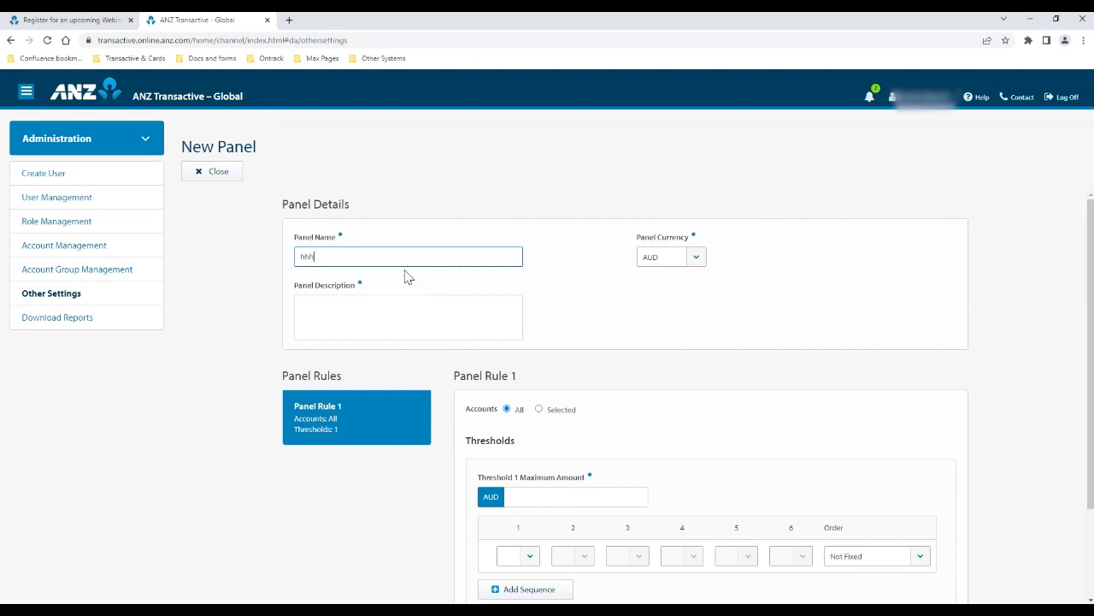
click(408, 276)
click(393, 326)
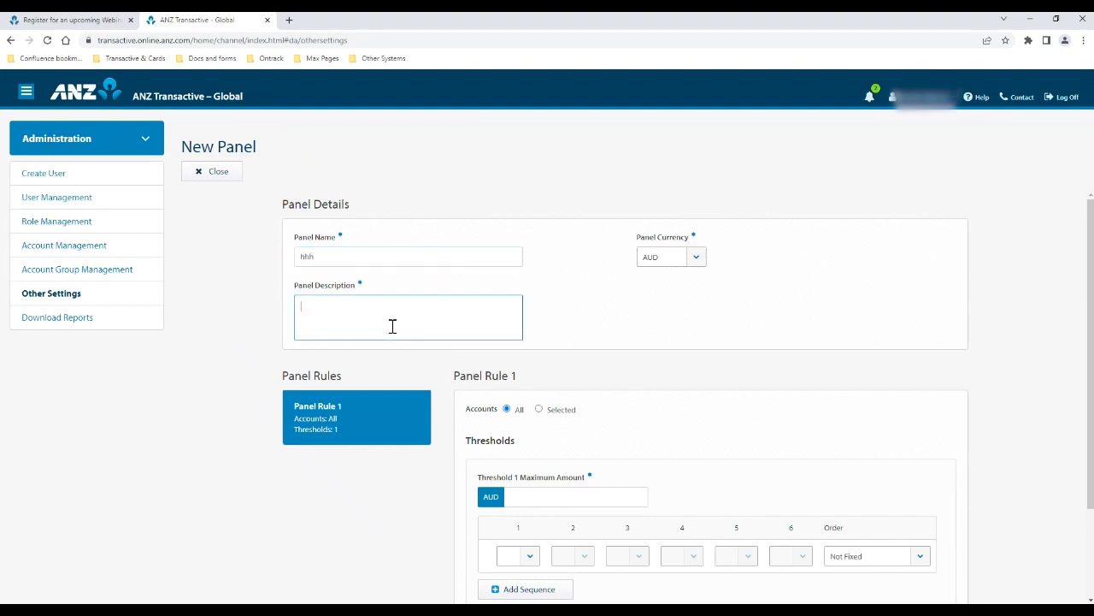
text(hhh)
click(598, 325)
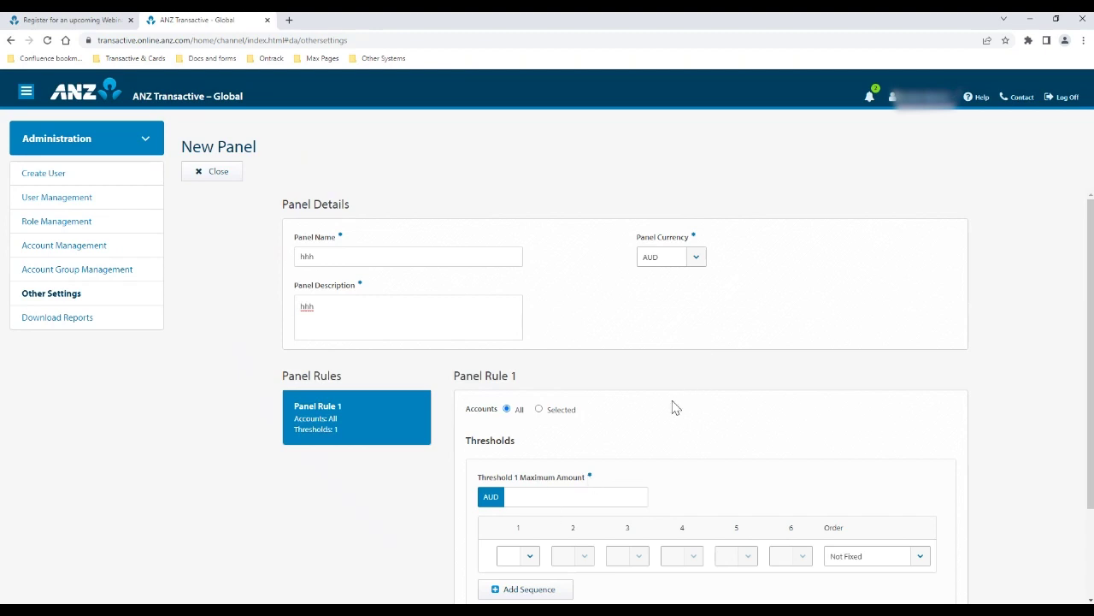
scroll(520, 393, down, 1)
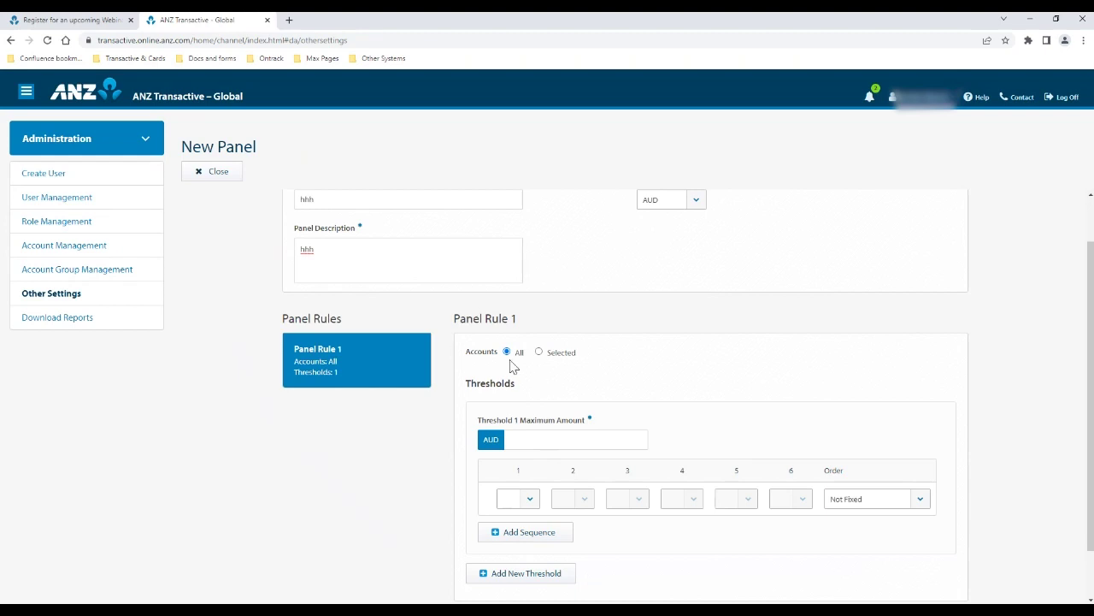
Set threshold 1's maximum to 50,000.00 AUD with group A approving sequence 1
click(558, 439)
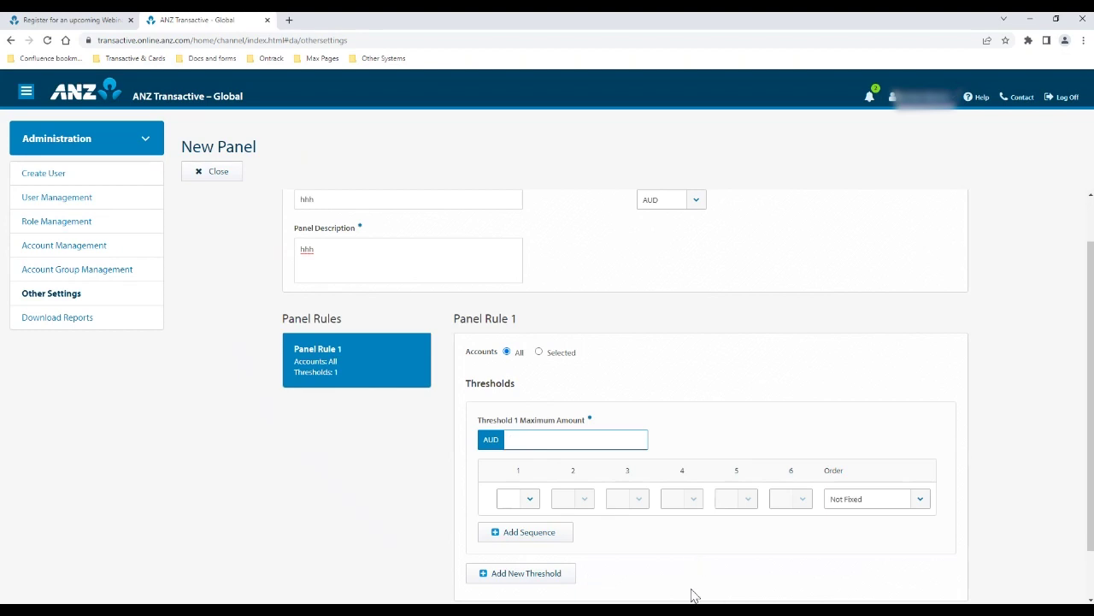
text(50000)
click(531, 493)
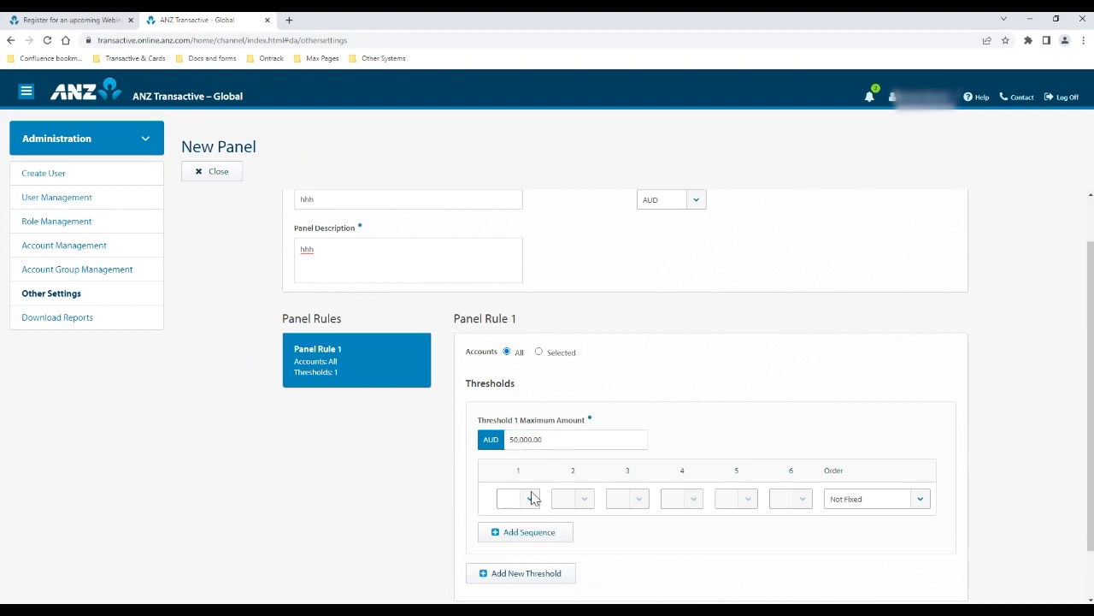
click(524, 394)
Add a second approval sequence B + B and remove the extra third sequence
click(536, 532)
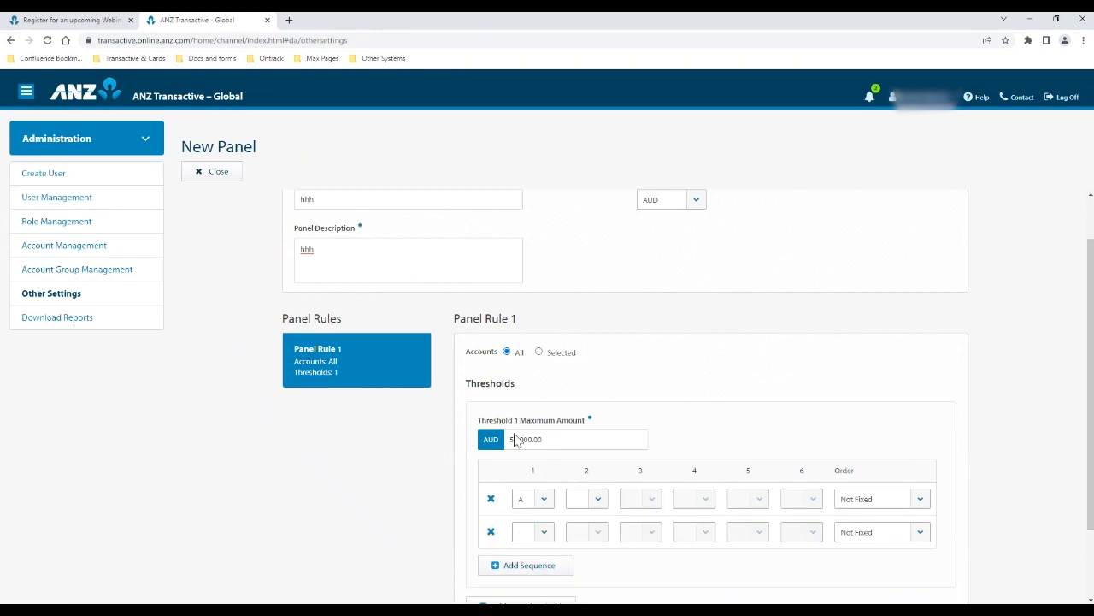
click(607, 534)
click(580, 444)
click(561, 568)
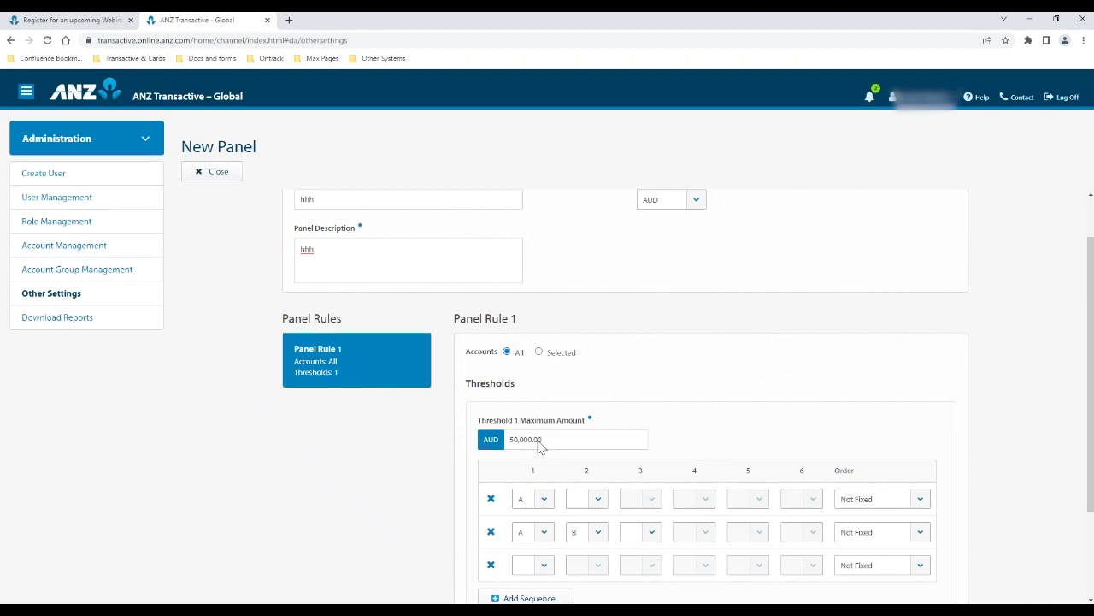
click(491, 564)
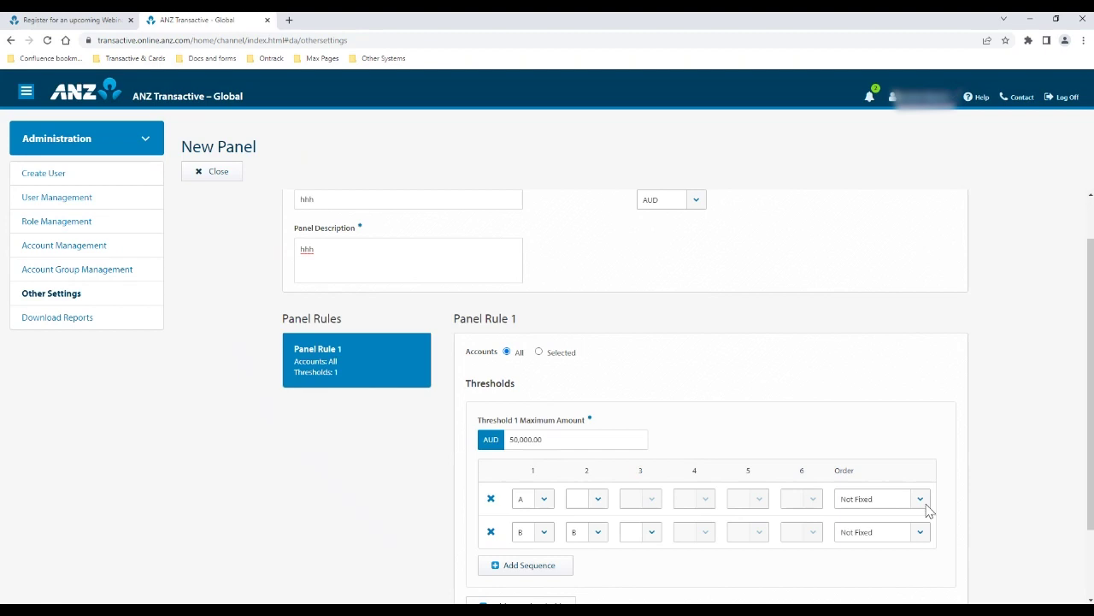
scroll(845, 386, down, 1)
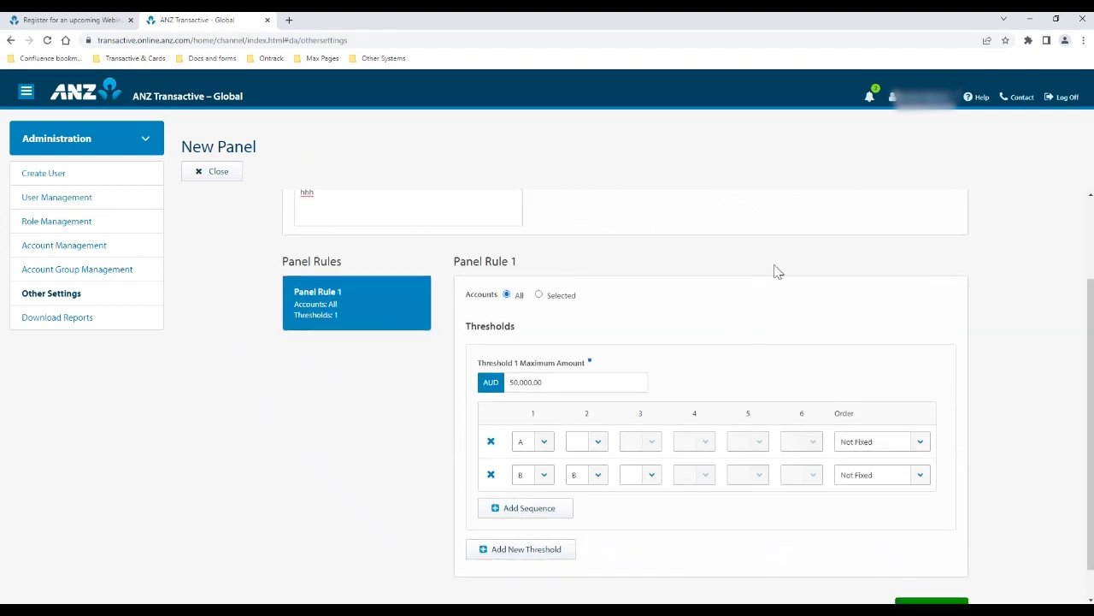
scroll(568, 413, down, 1)
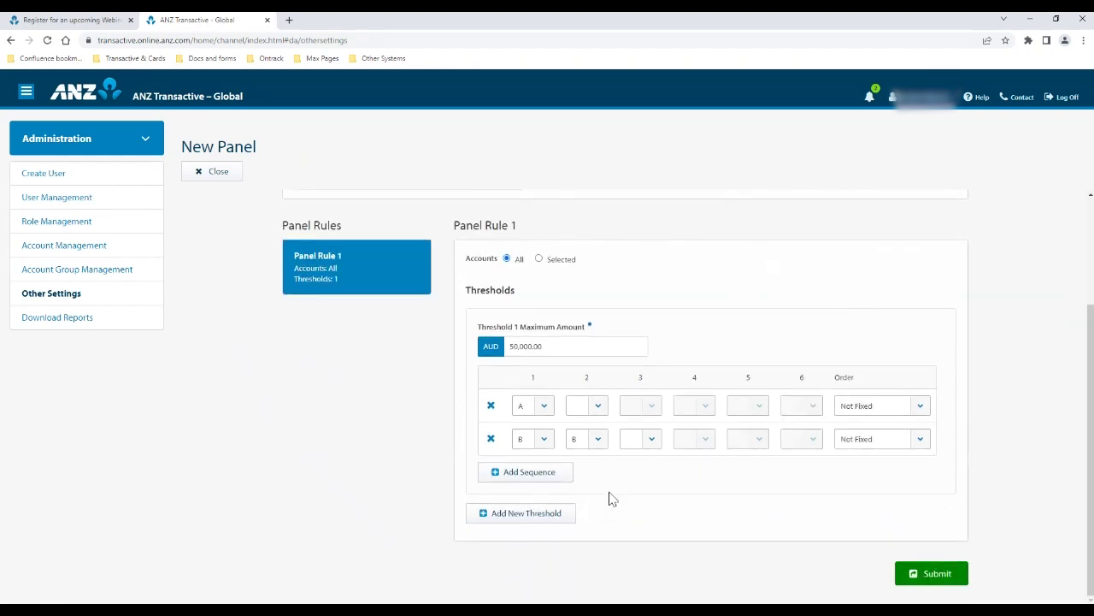
Add threshold 2 up to 999,999,999,999,999.00 AUD with approval sequence A + A
click(519, 521)
scroll(652, 508, down, 1)
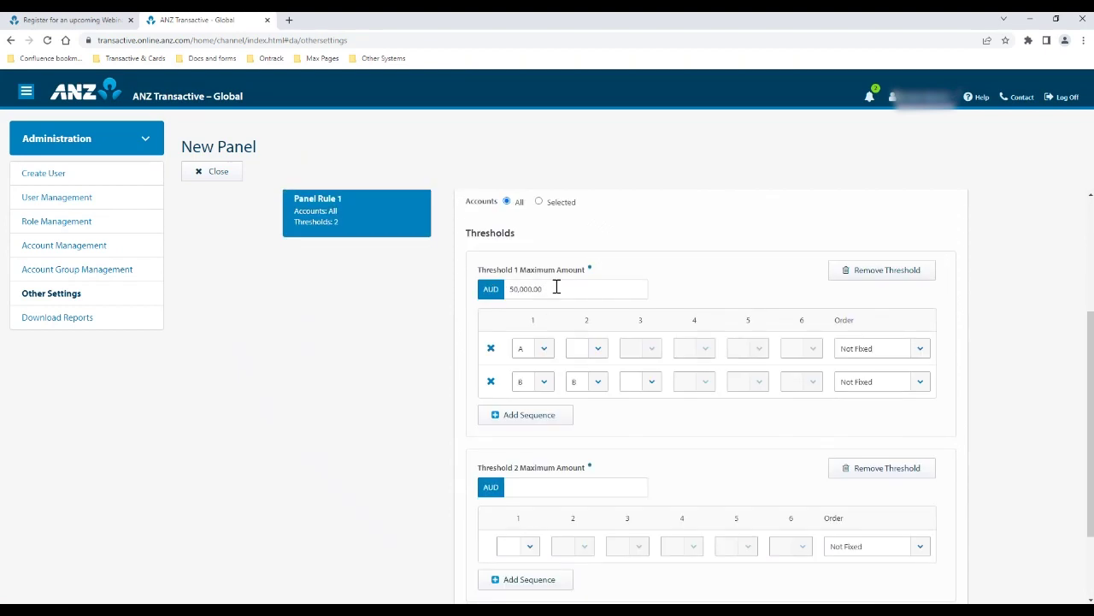
click(557, 487)
text(999999999999999)
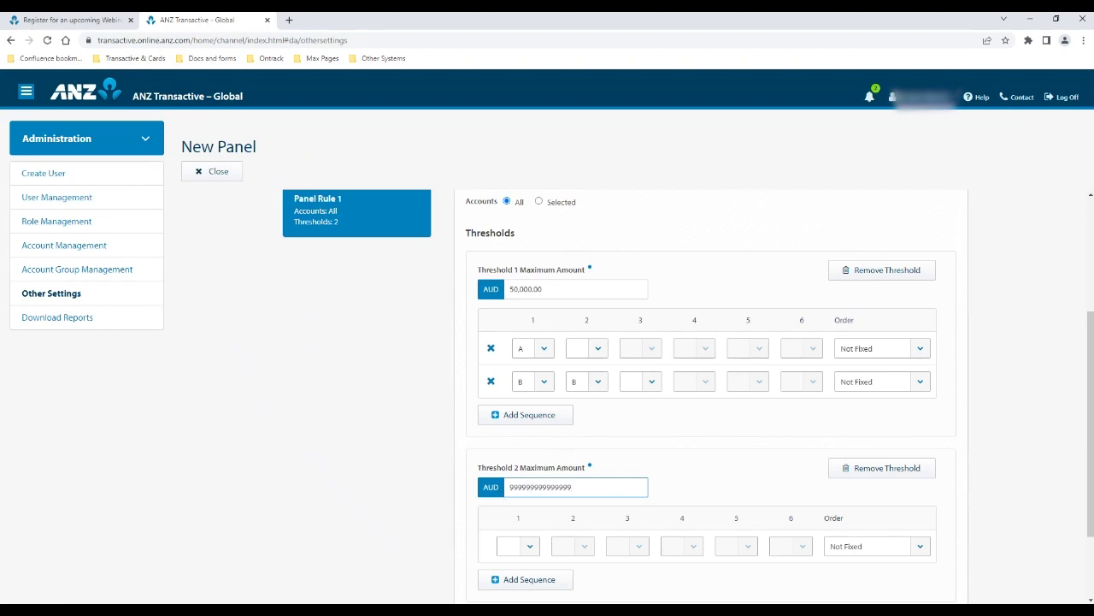
click(531, 548)
click(506, 433)
click(586, 546)
click(563, 434)
Add threshold 2's second sequence, B + A, set to Fixed Last
scroll(551, 557, down, 1)
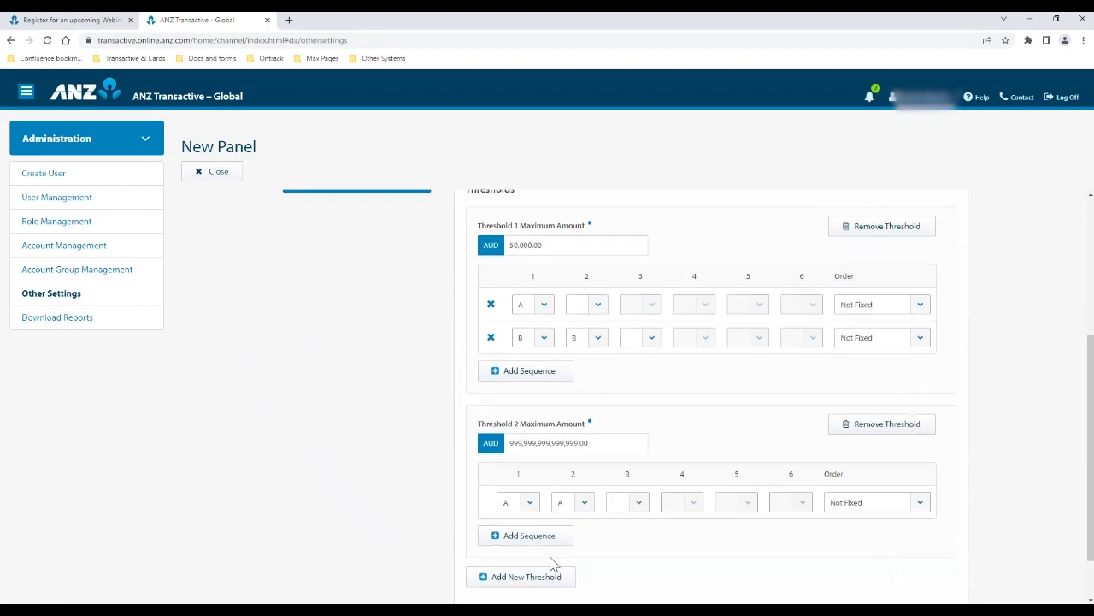
click(535, 525)
click(524, 430)
click(573, 414)
click(919, 564)
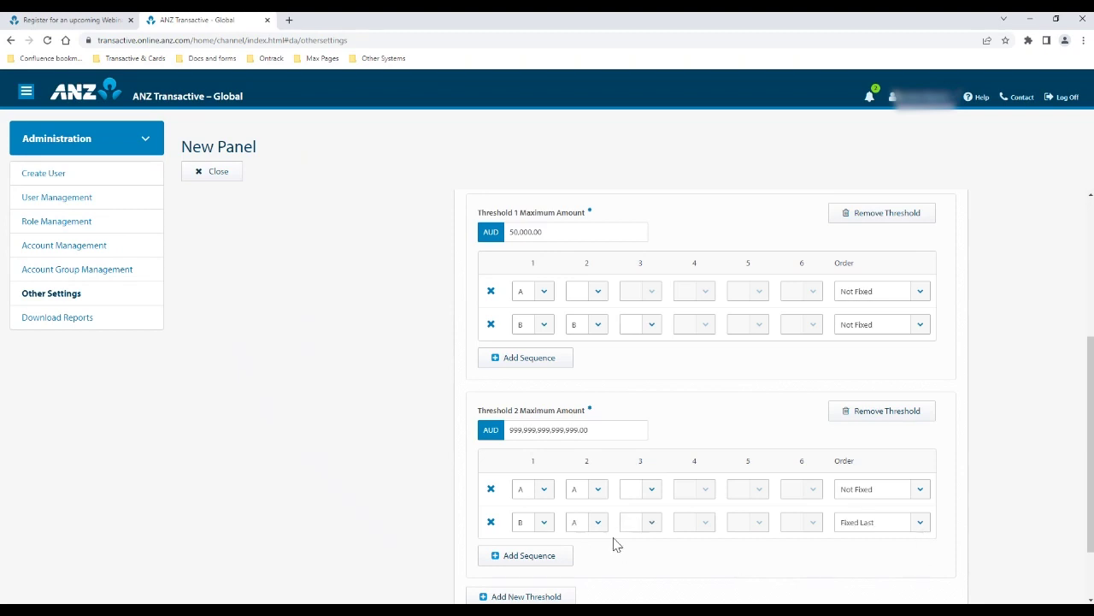
scroll(729, 444, down, 1)
scroll(729, 444, up, 1)
scroll(598, 329, down, 2)
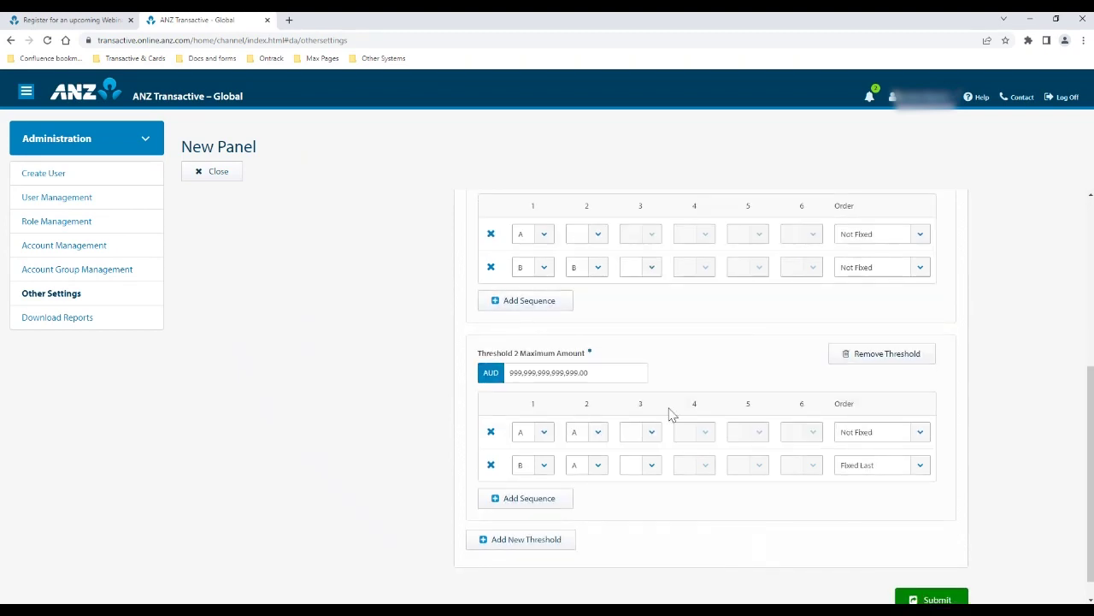
scroll(671, 356, down, 1)
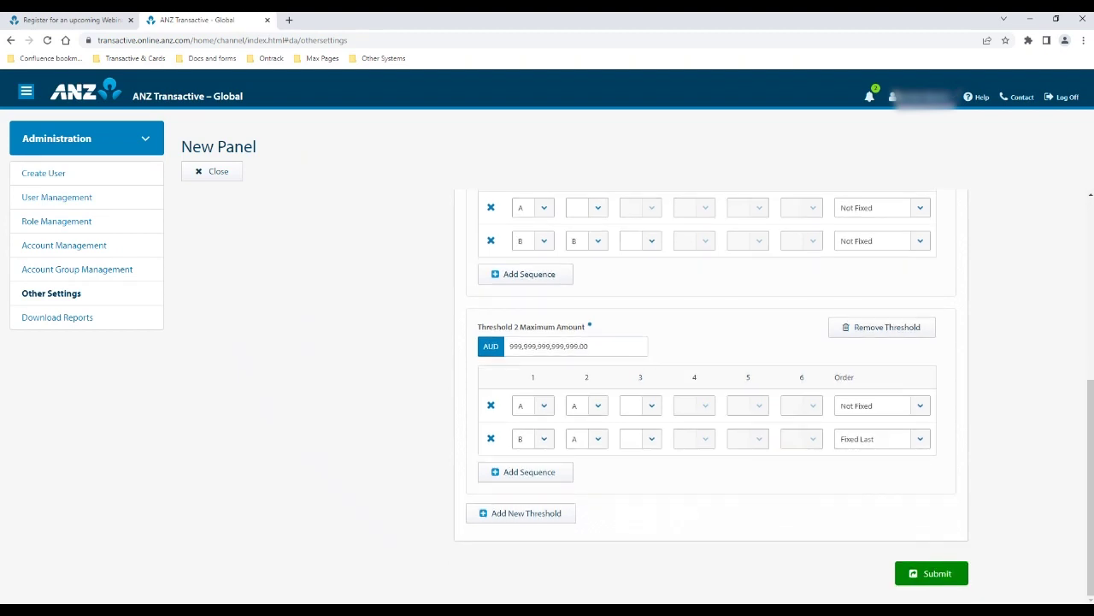
Submit panel 'hhh' for approval and acknowledge the success message
click(929, 579)
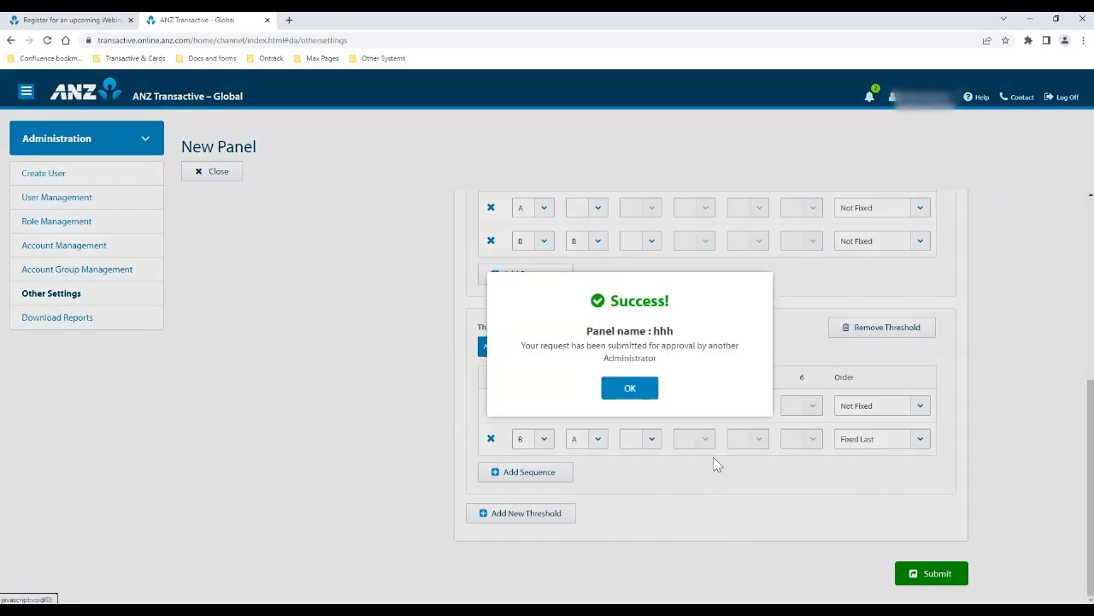
click(630, 387)
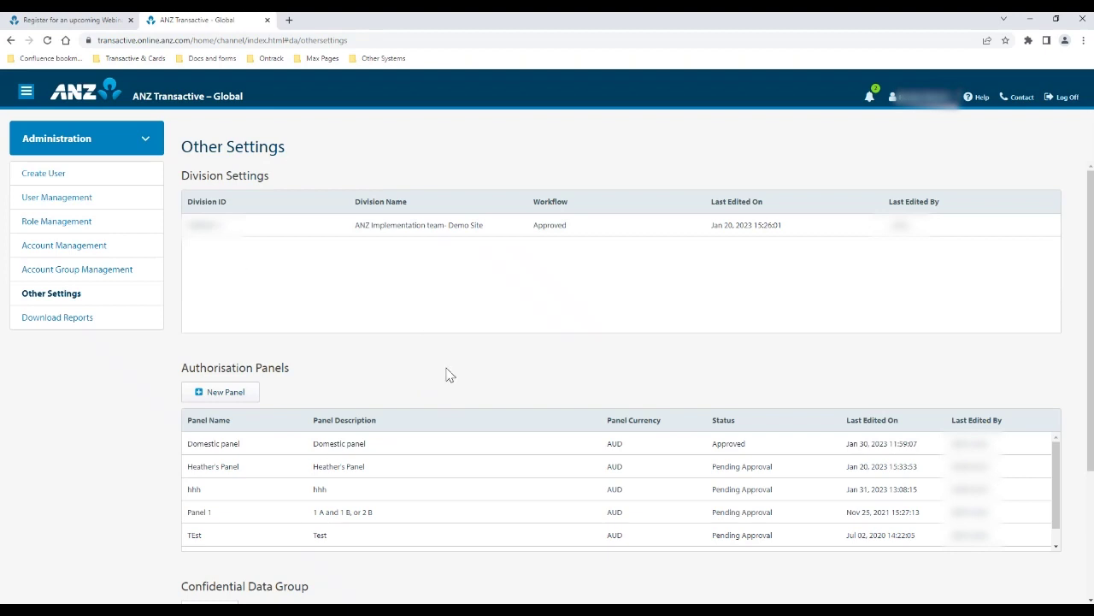
Edit the division matrix: AU Domestic Payroll to Domestic panel, Transfers to 1 to Authorise
click(363, 237)
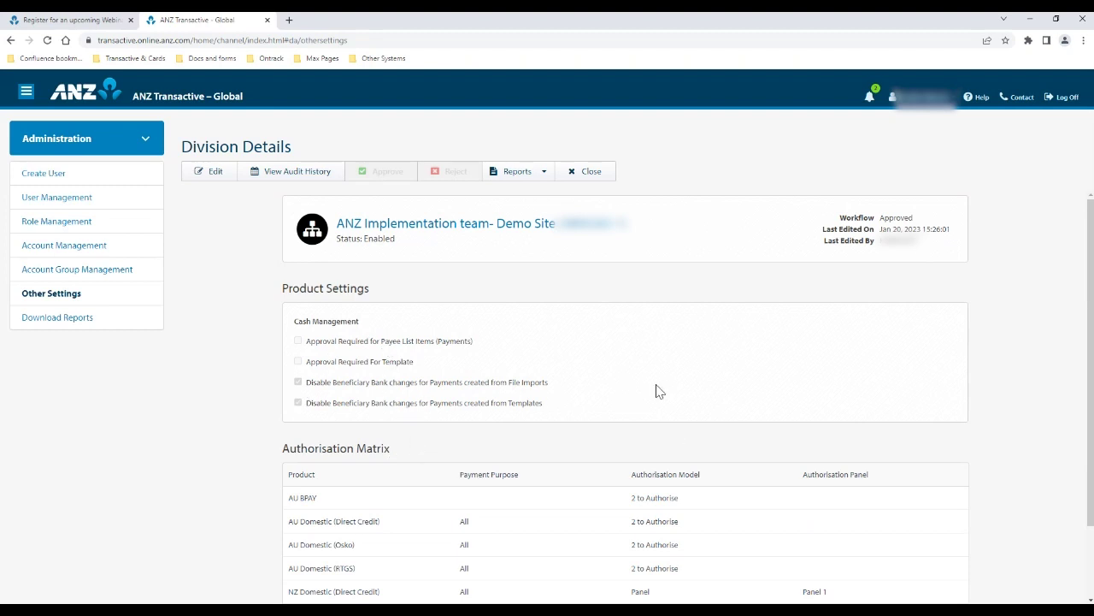
scroll(659, 391, down, 2)
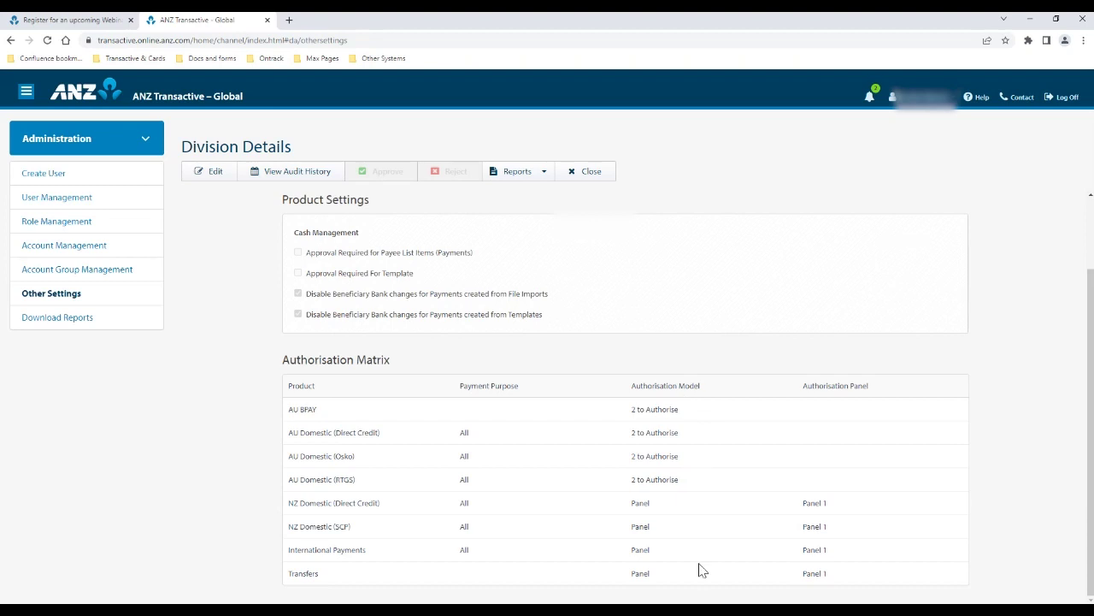
click(208, 183)
scroll(720, 389, down, 2)
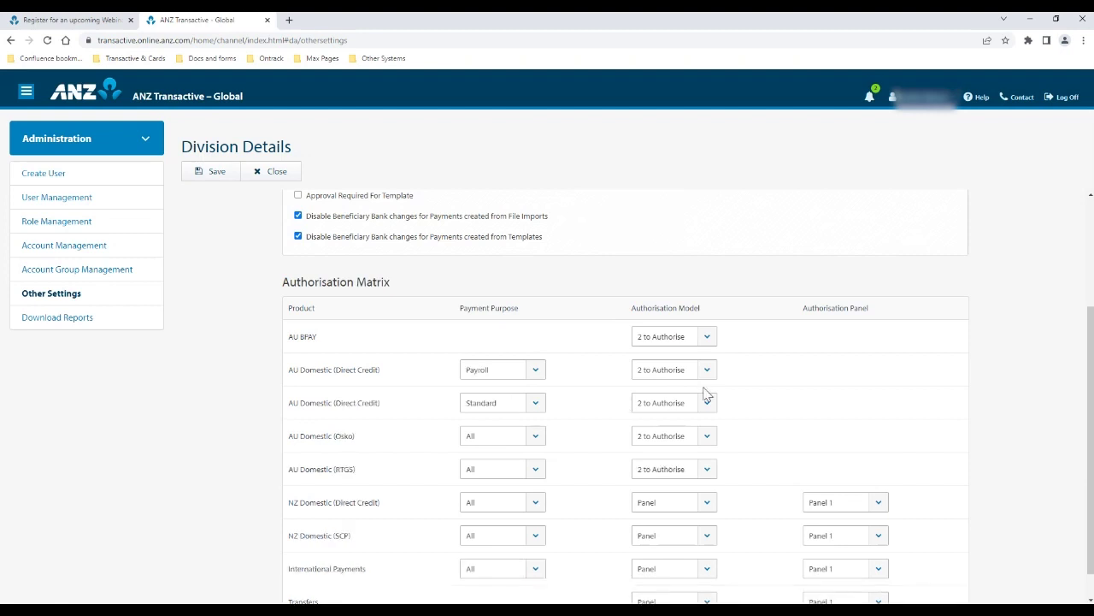
click(712, 371)
click(692, 404)
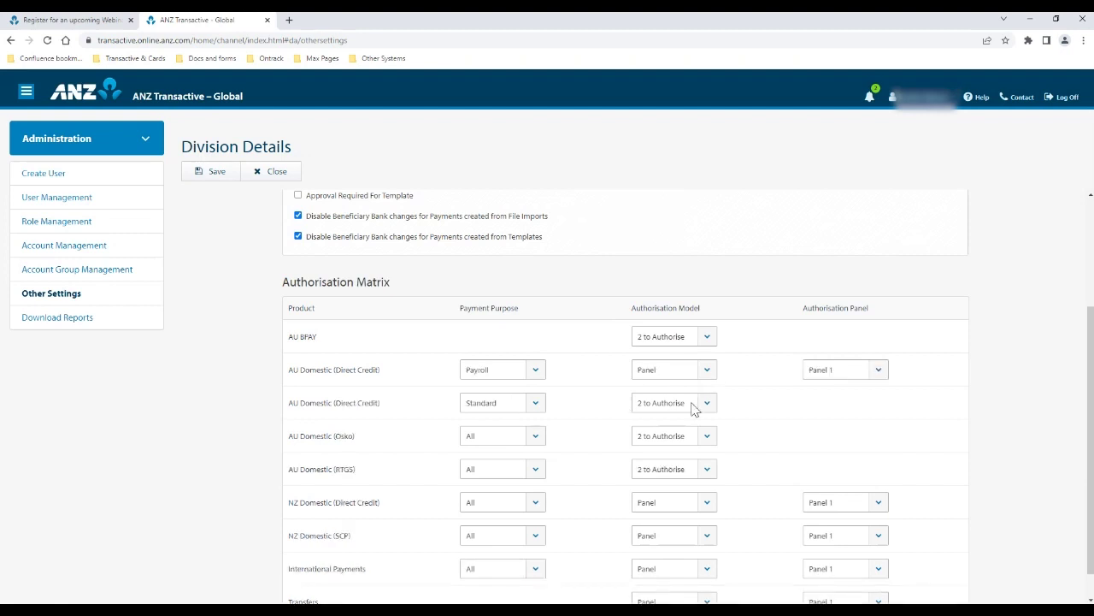
click(839, 402)
scroll(684, 320, down, 1)
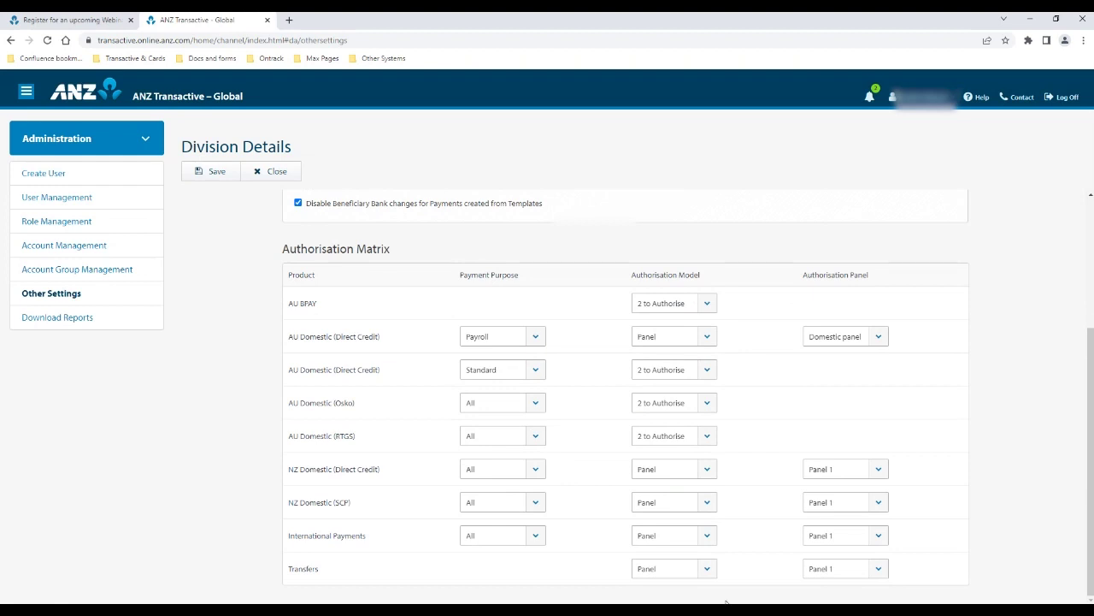
click(676, 537)
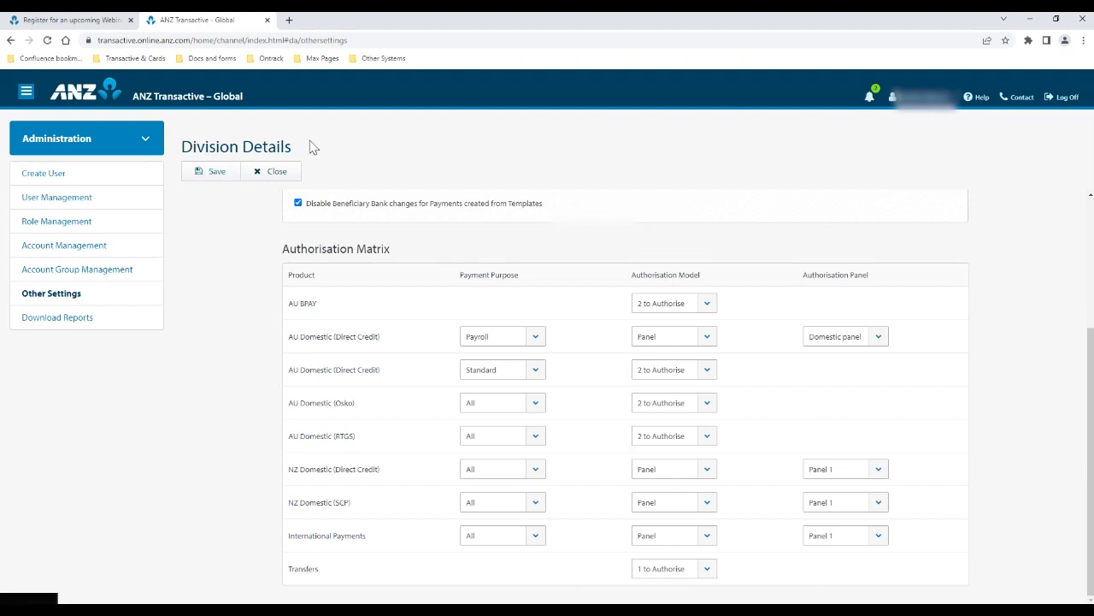
Discard the division edits and open Account Group Management's list of nine account groups
click(262, 177)
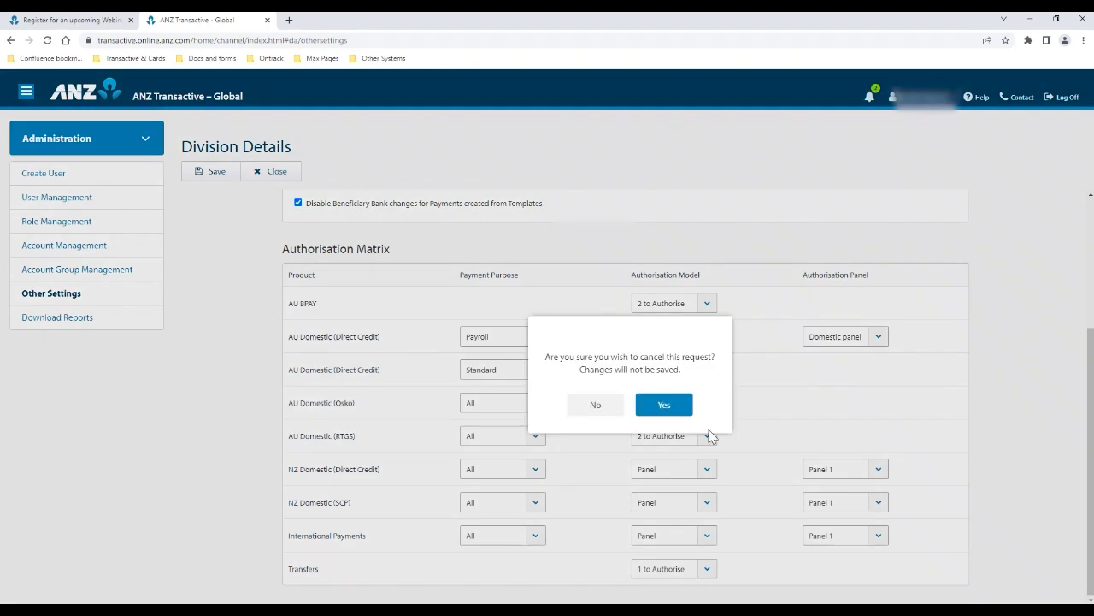
click(666, 405)
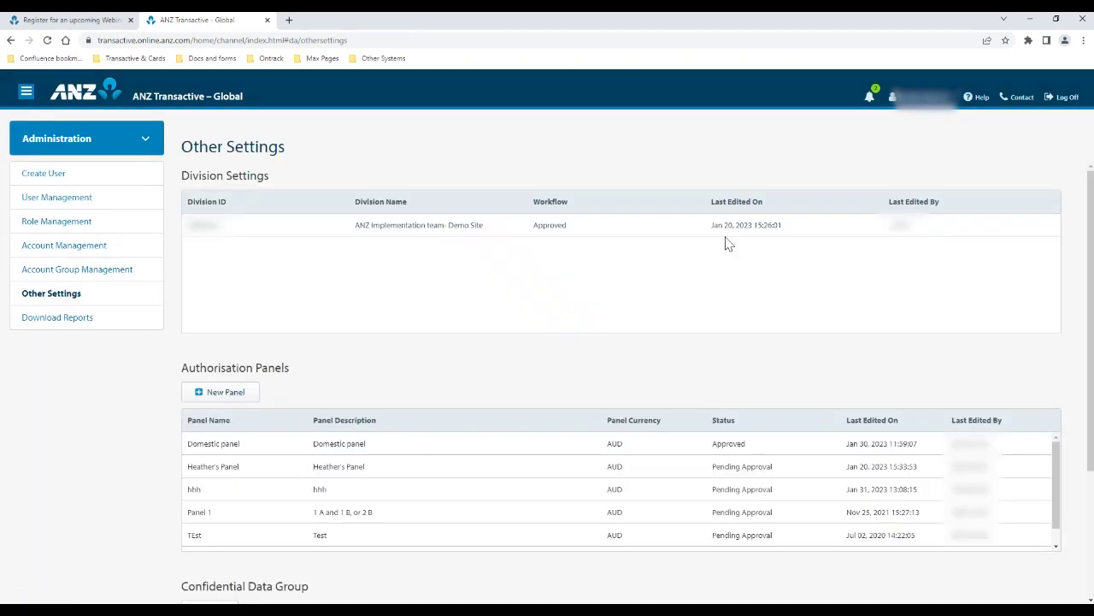
click(101, 270)
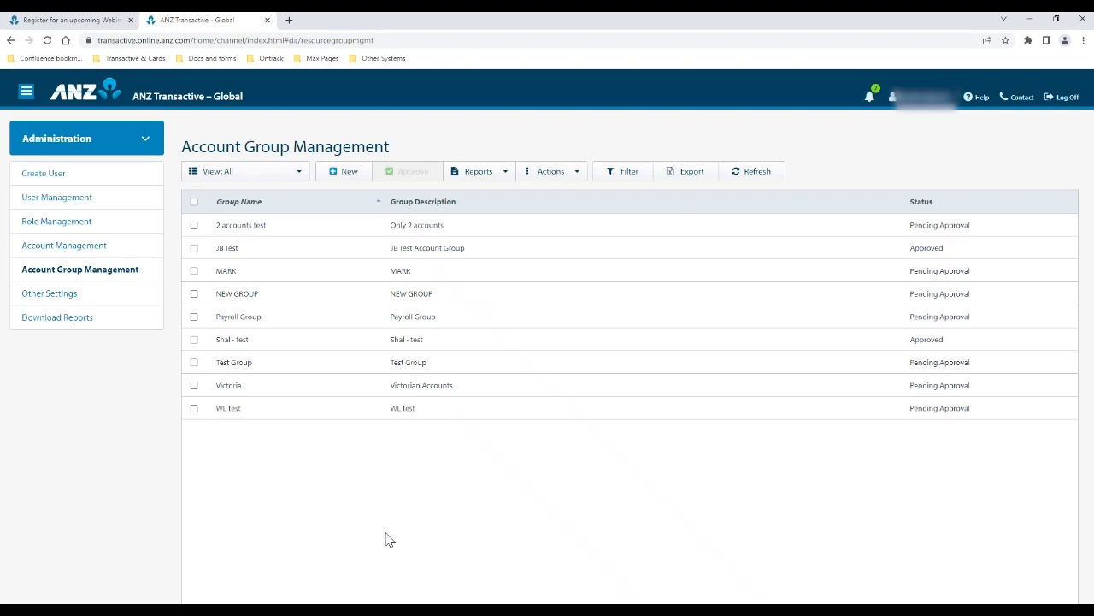
click(343, 176)
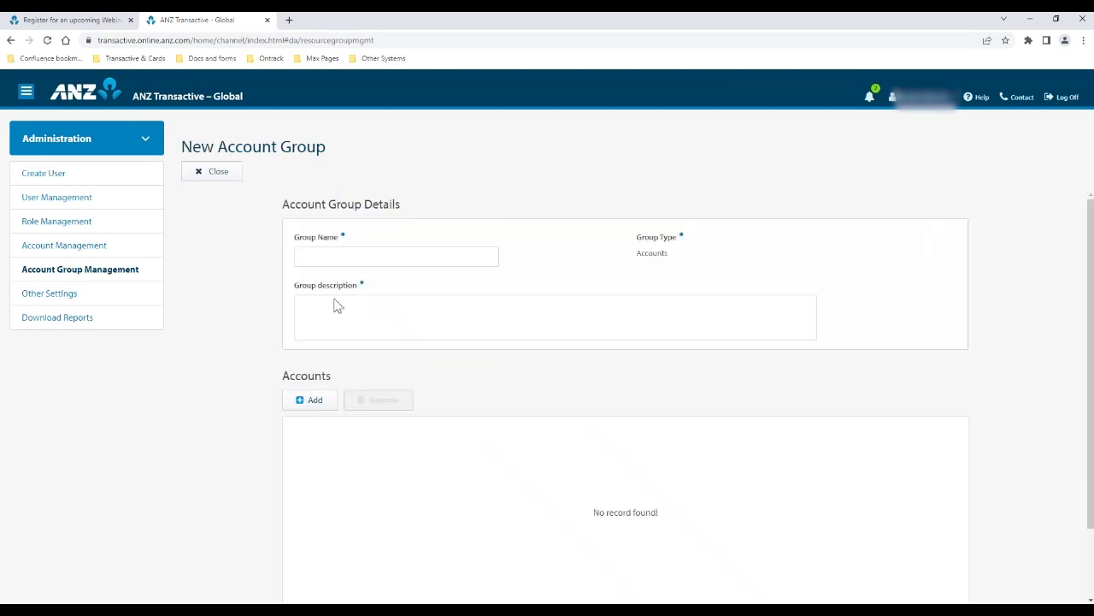
click(361, 256)
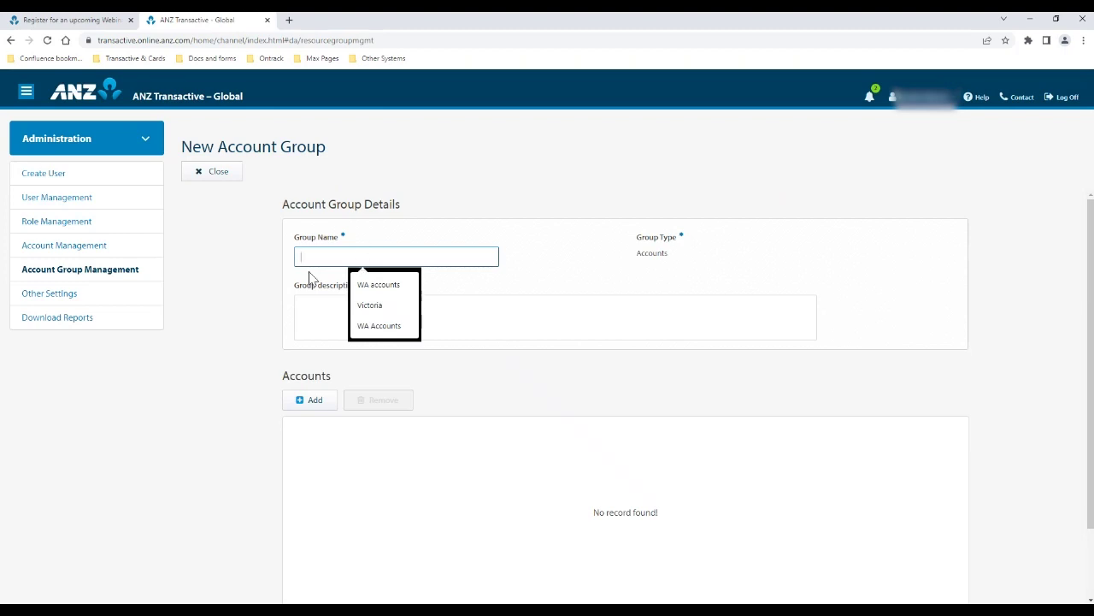
text(Queensland)
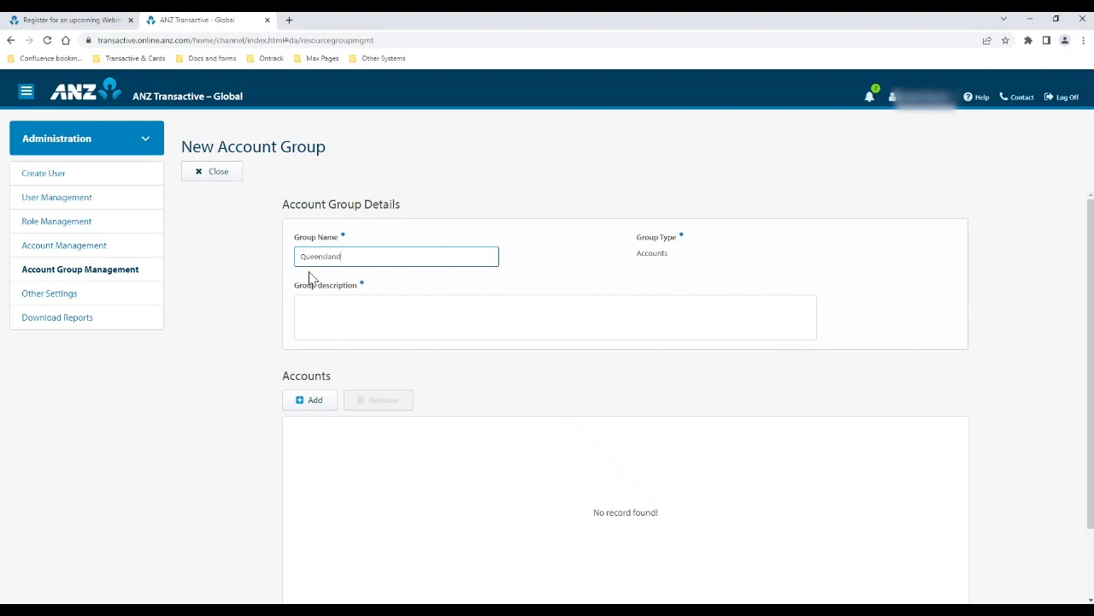
click(293, 325)
text(Q)
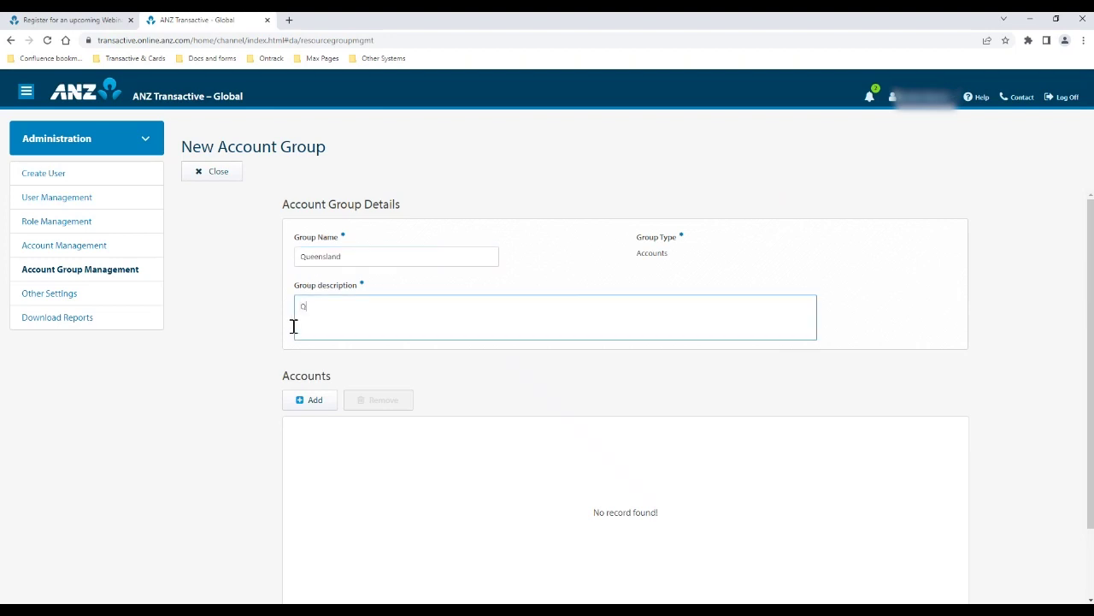
text(ueensland Accounts)
click(321, 403)
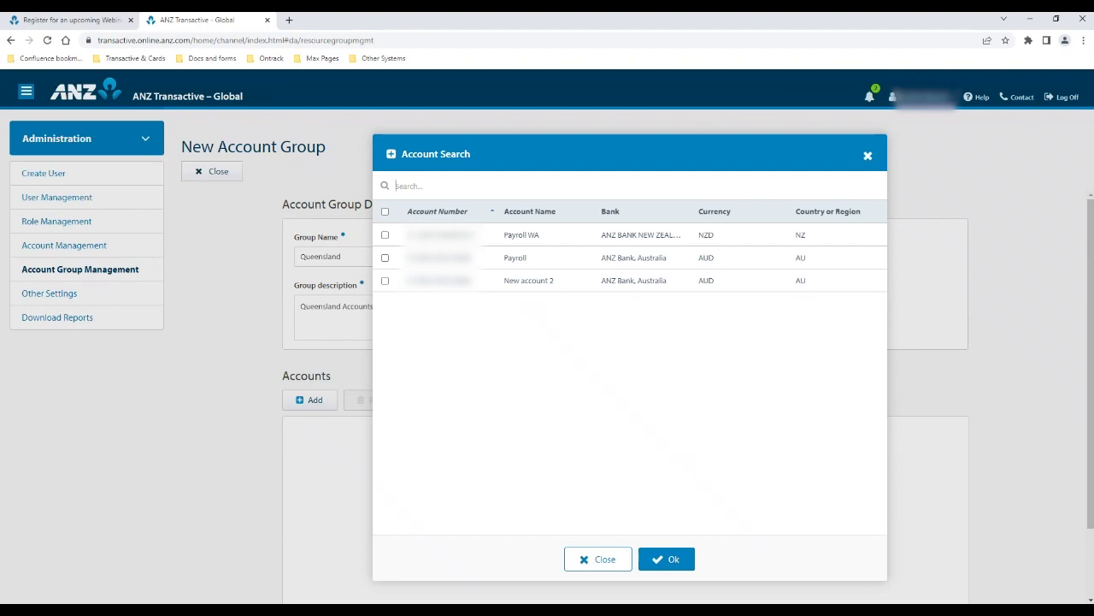
click(868, 157)
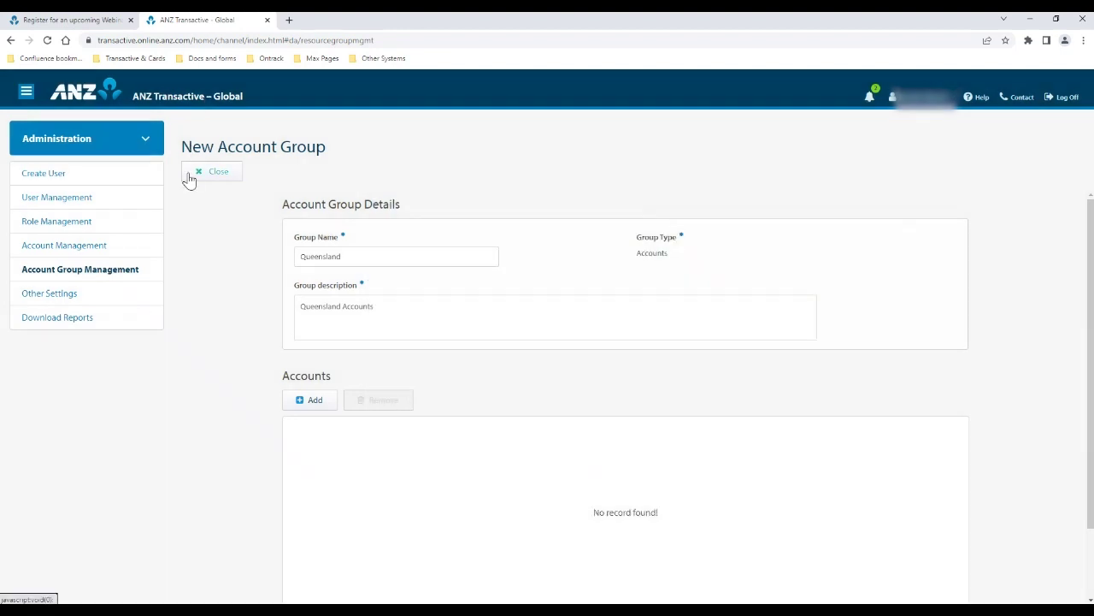
scroll(655, 508, down, 1)
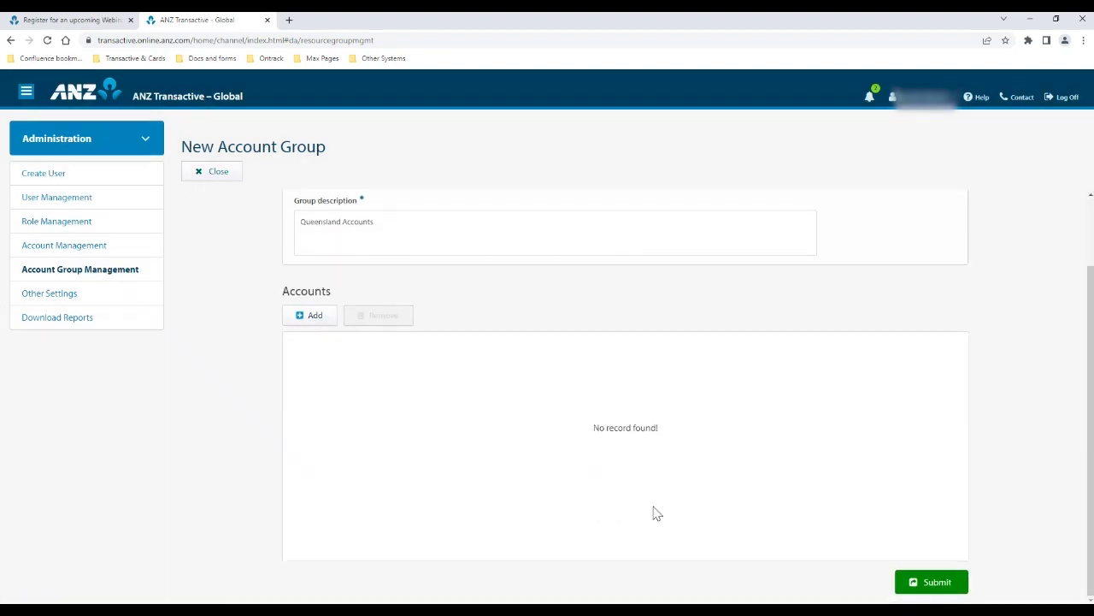
scroll(655, 513, up, 1)
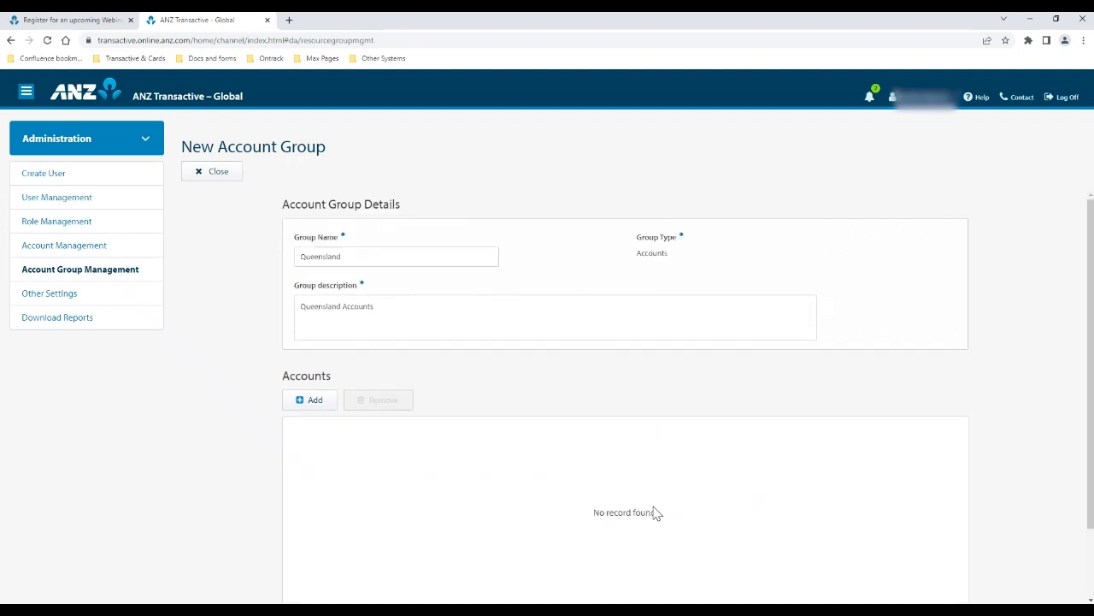
click(199, 175)
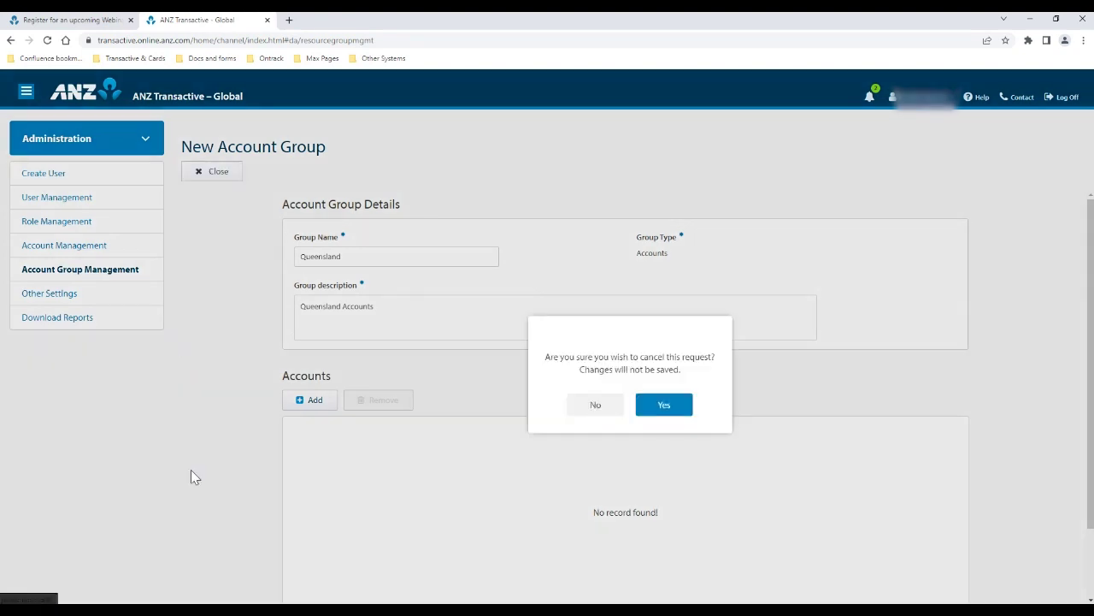
click(639, 405)
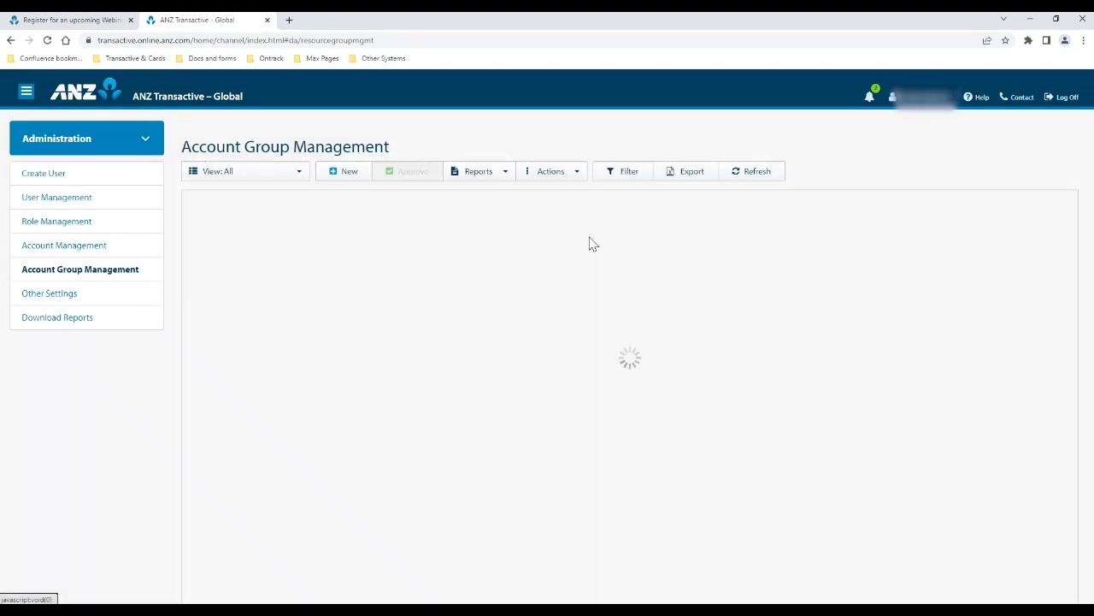
Open the Payroll WA account for editing, then discard without changing its short name
click(75, 248)
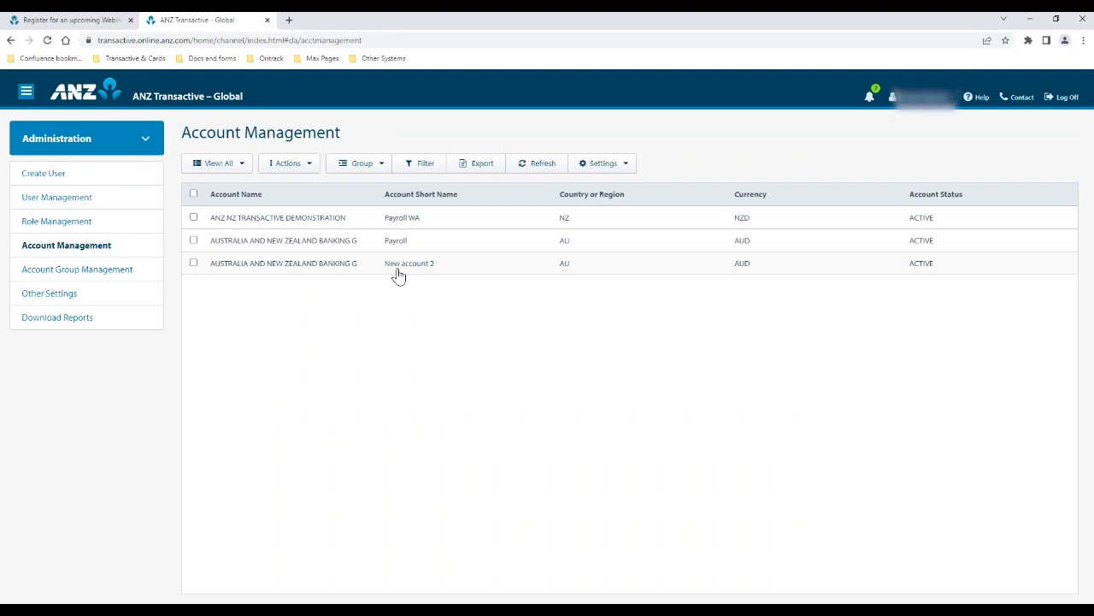
click(348, 221)
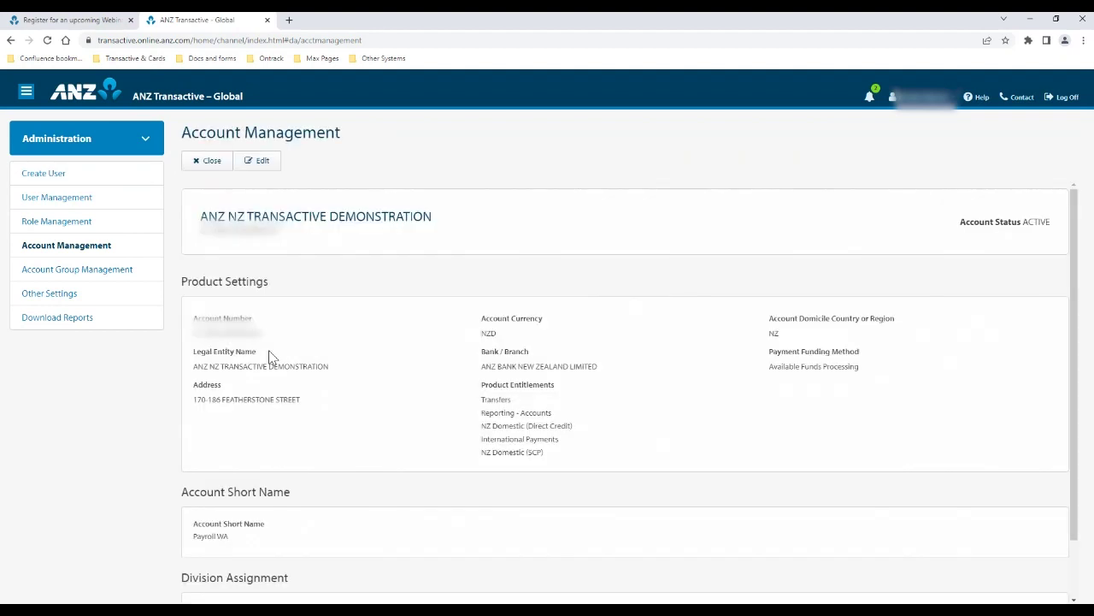
click(243, 162)
scroll(519, 452, down, 2)
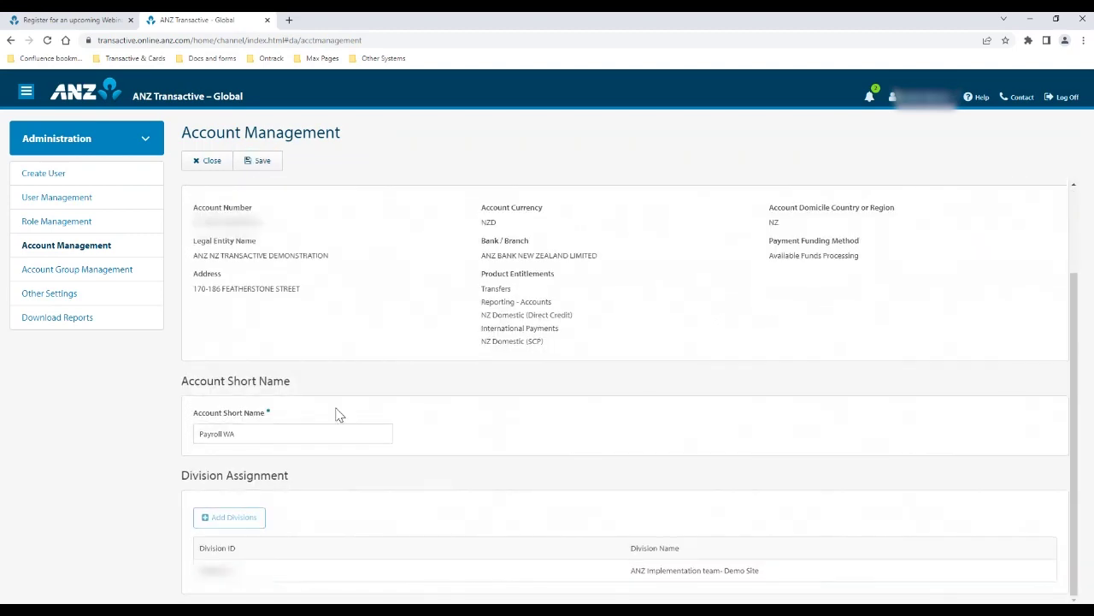
drag(268, 433, 176, 429)
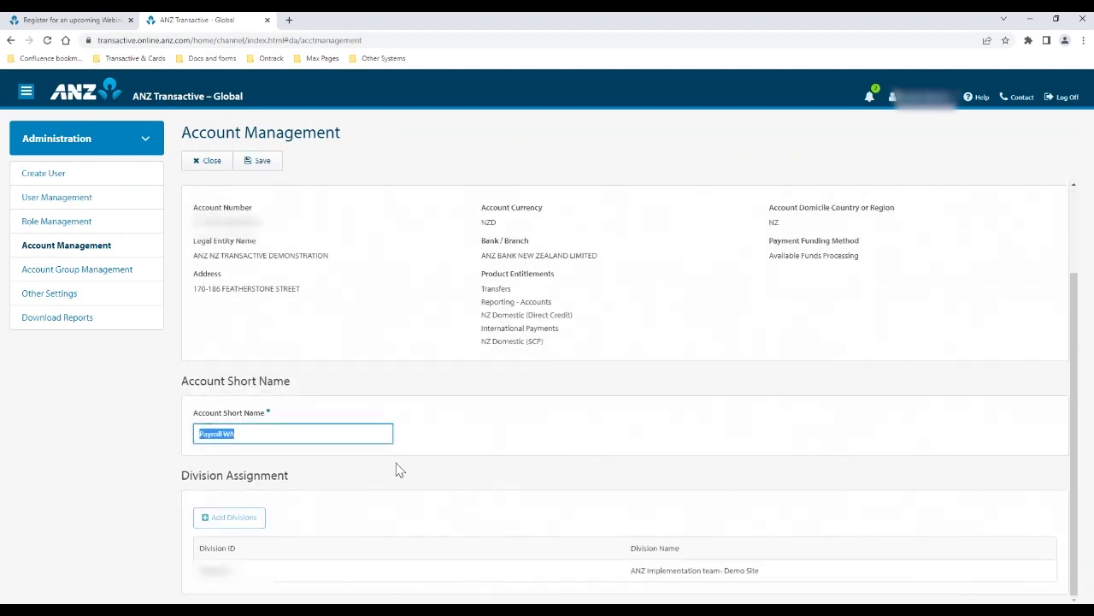
click(287, 435)
click(229, 160)
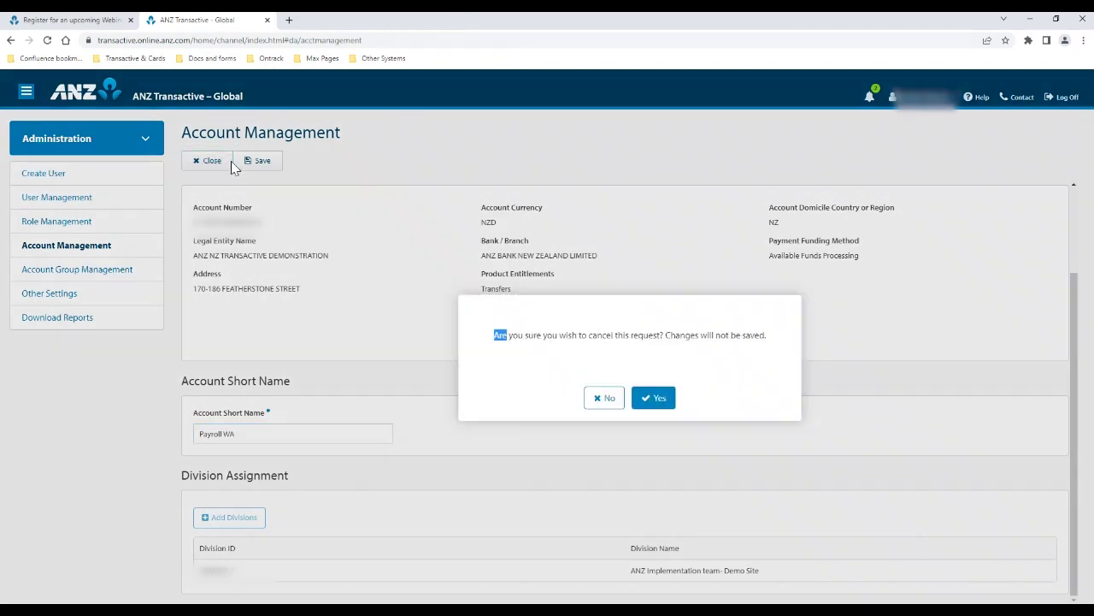
click(654, 400)
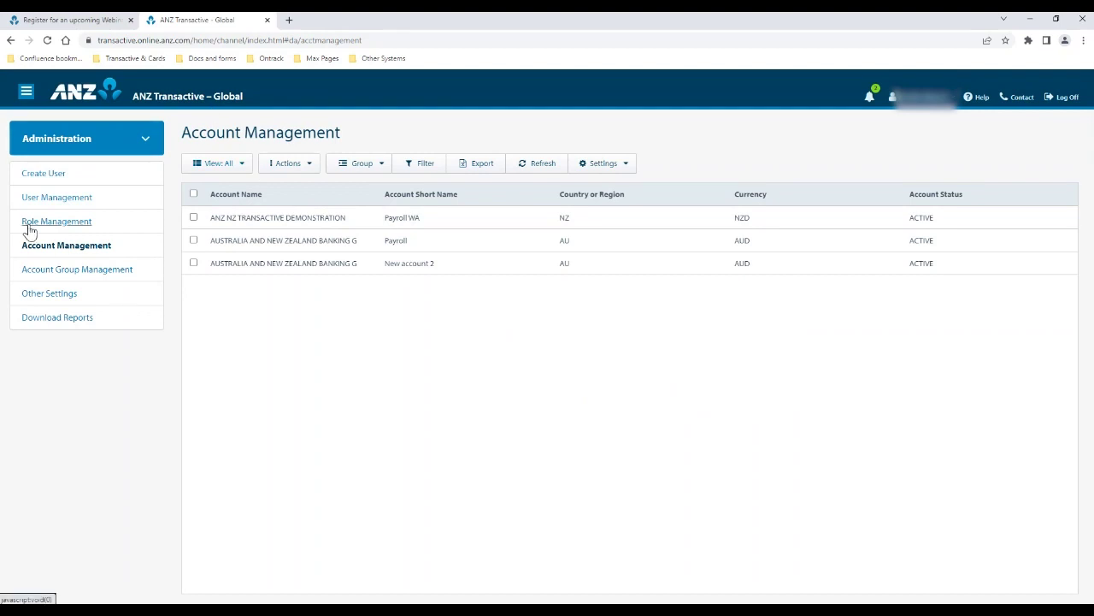
click(30, 224)
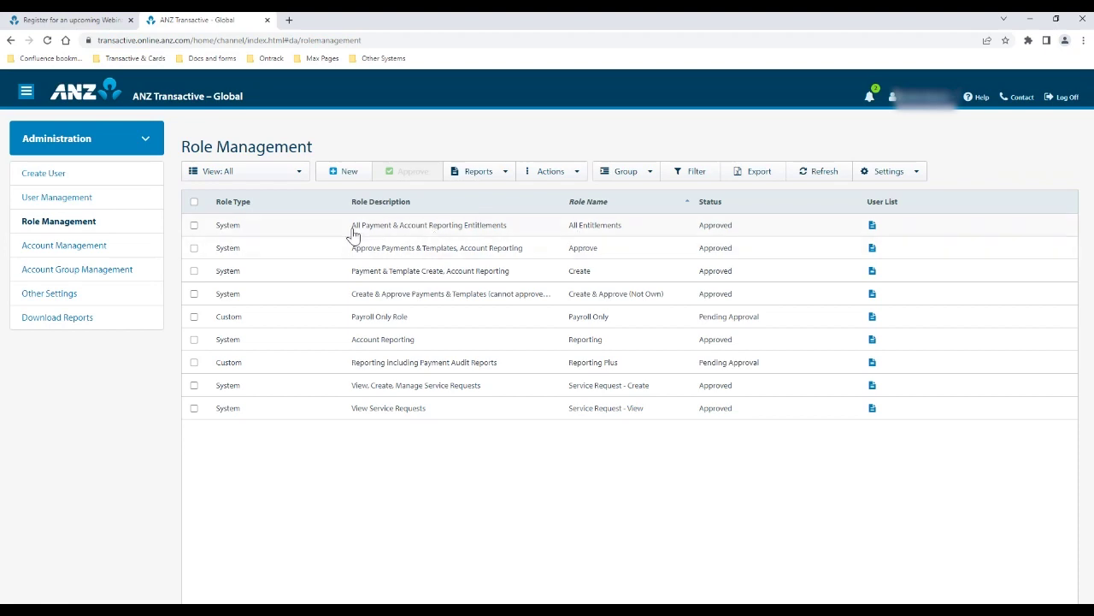
click(469, 228)
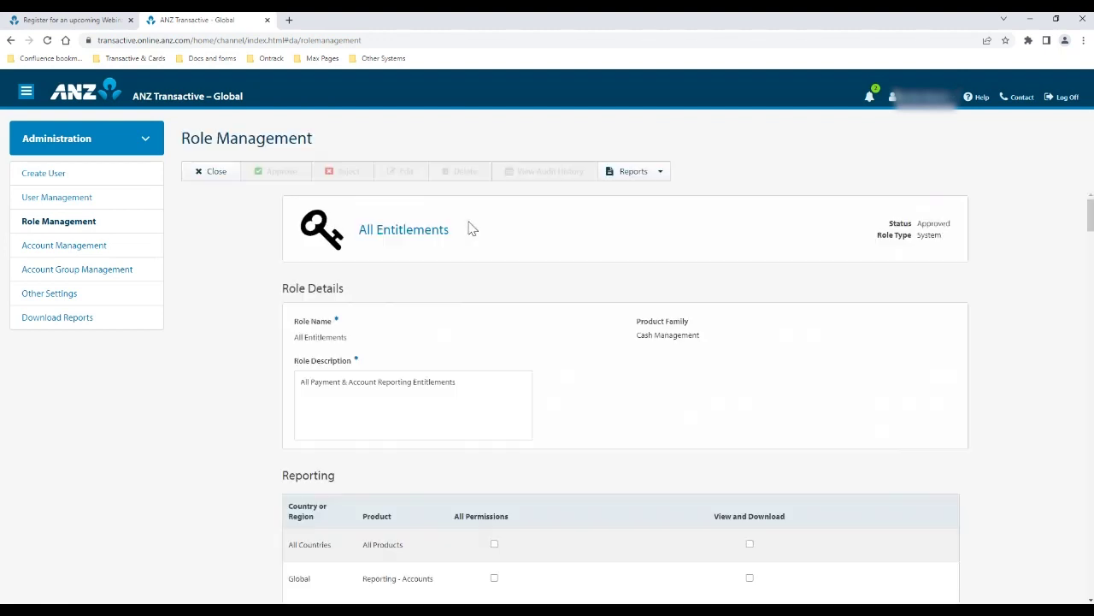
scroll(564, 345, down, 5)
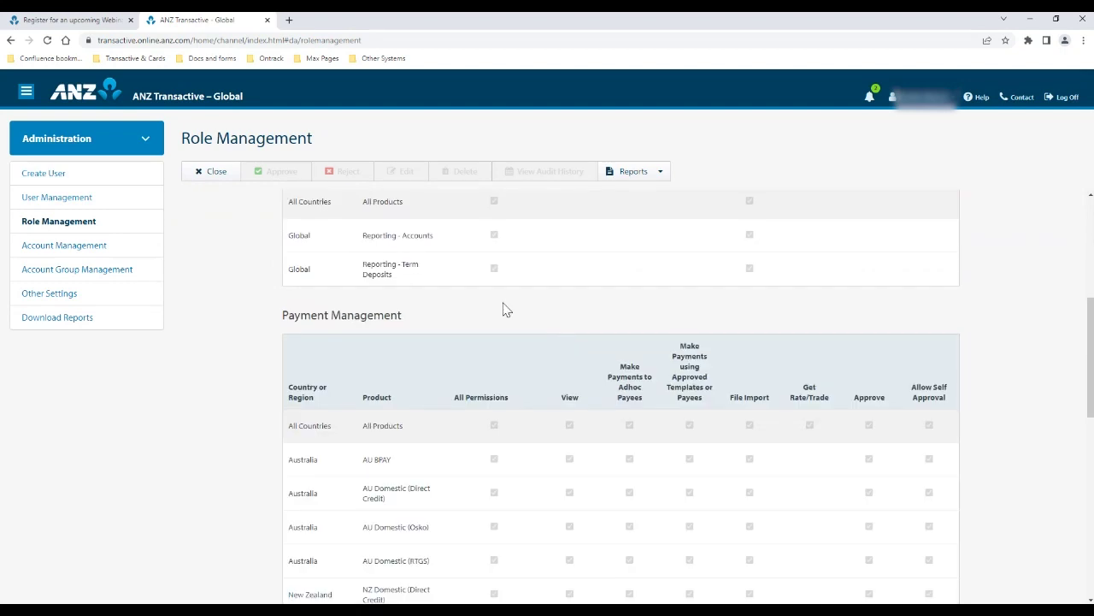
scroll(725, 456, down, 1)
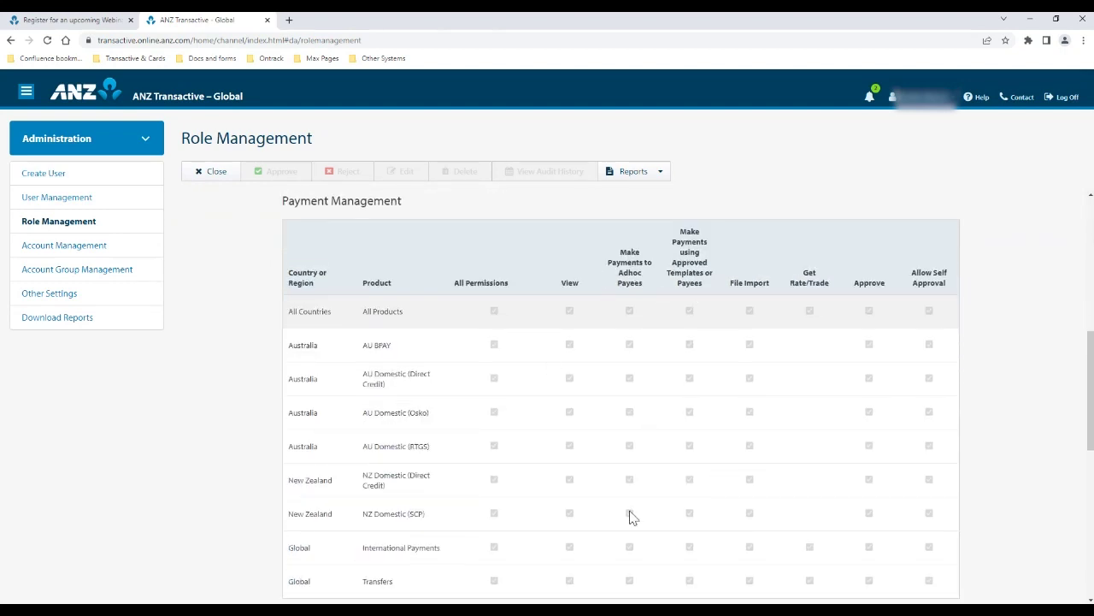
scroll(630, 516, down, 3)
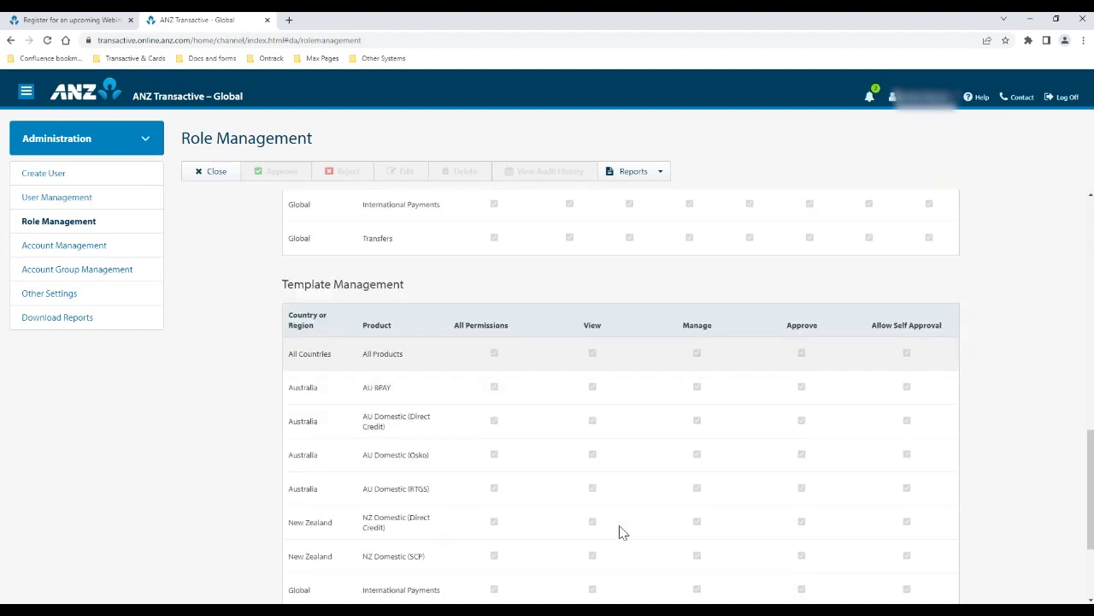
scroll(565, 419, down, 2)
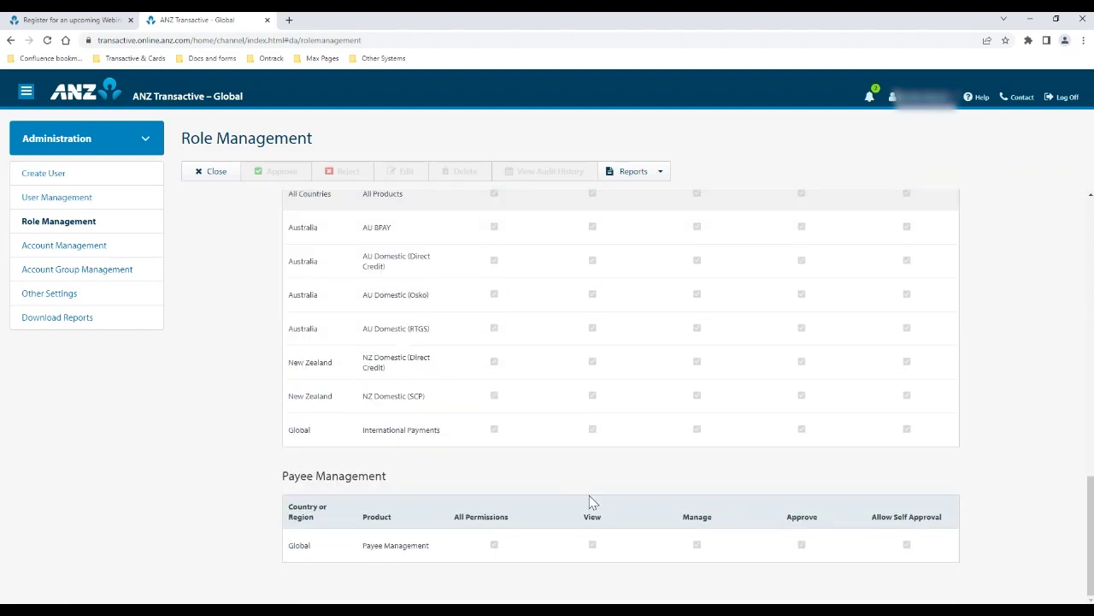
scroll(589, 502, up, 10)
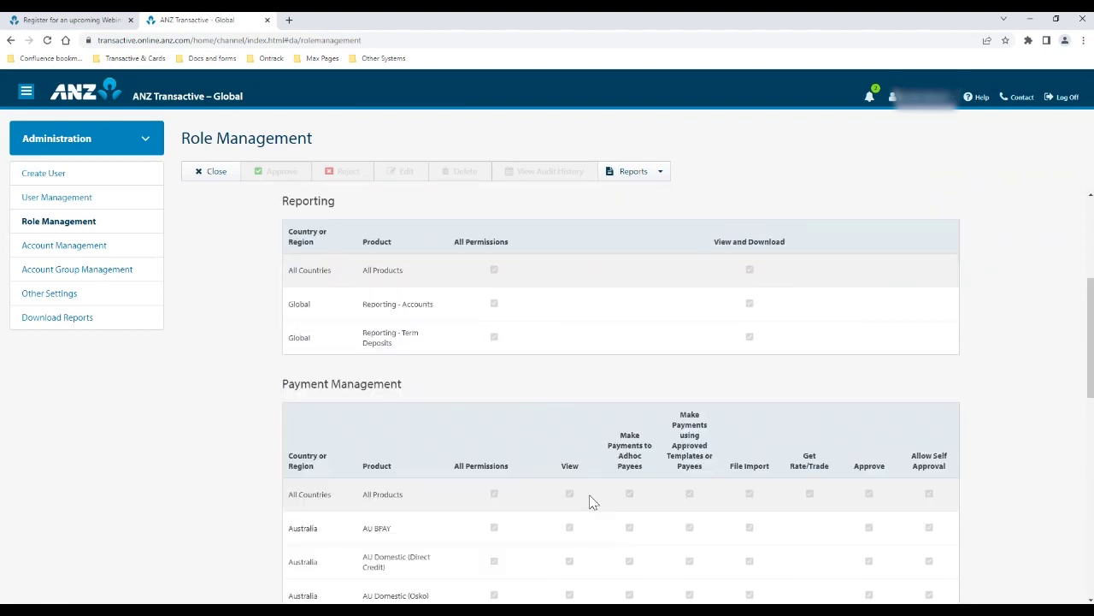
scroll(593, 502, up, 4)
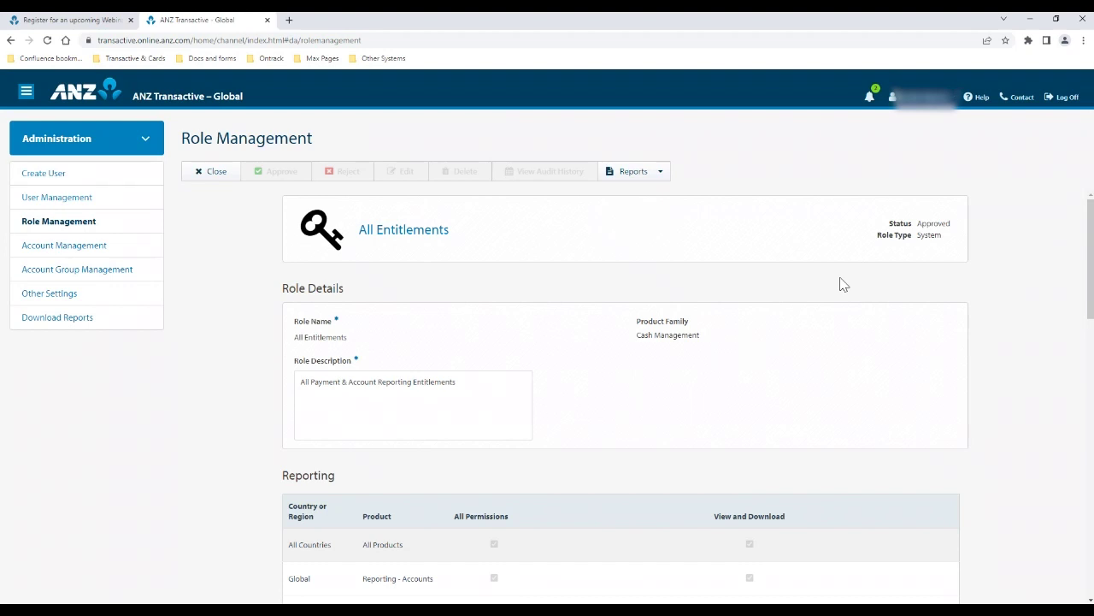
Close the All Entitlements role, review which users hold it, then start a new role
click(211, 171)
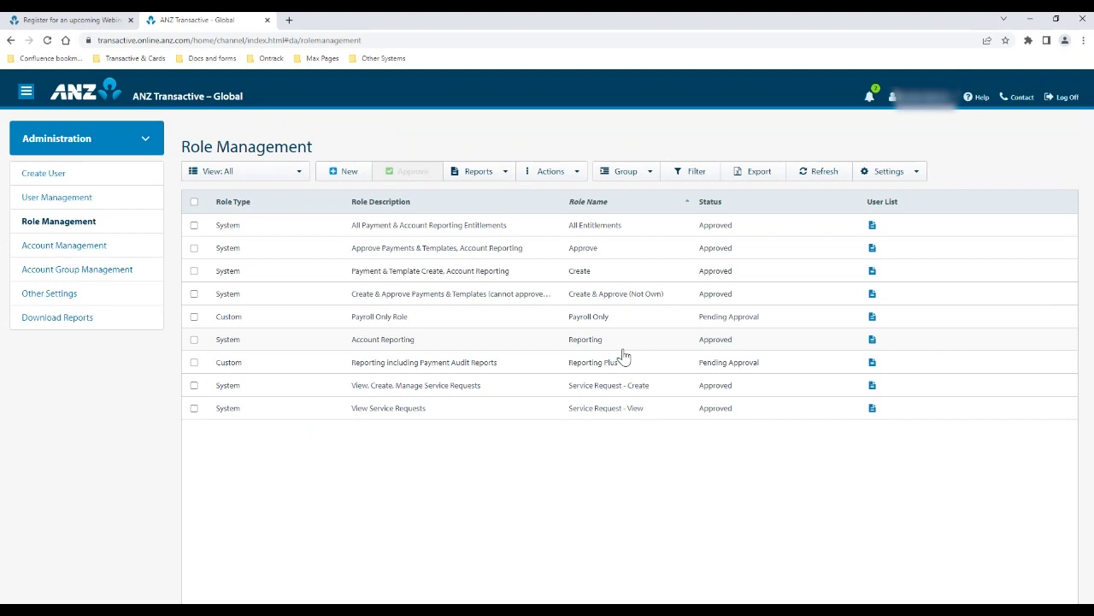
click(873, 226)
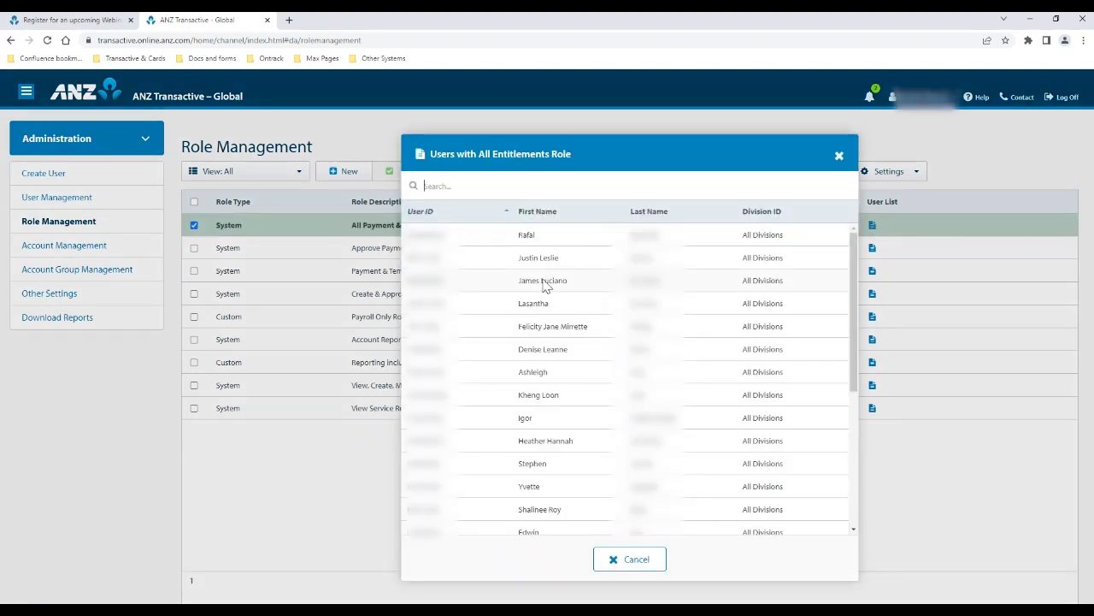
click(839, 157)
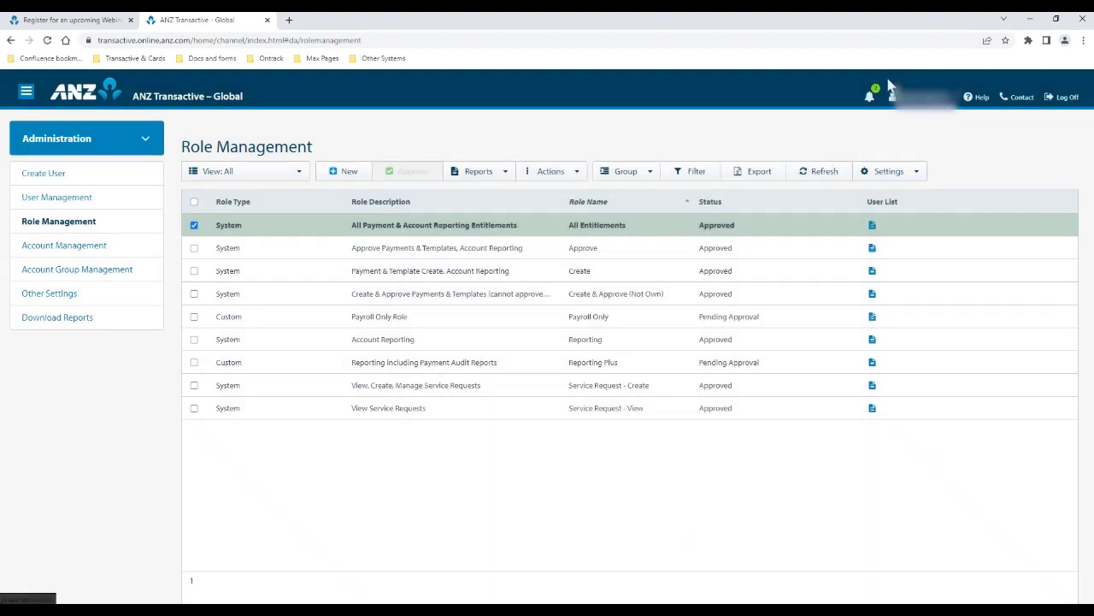
click(195, 226)
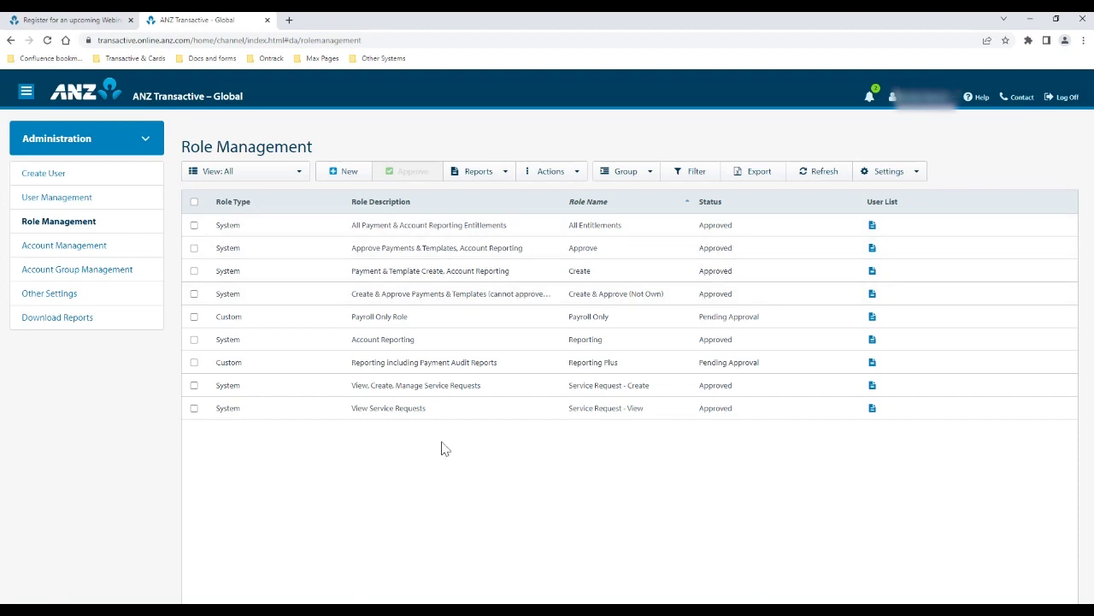
click(331, 175)
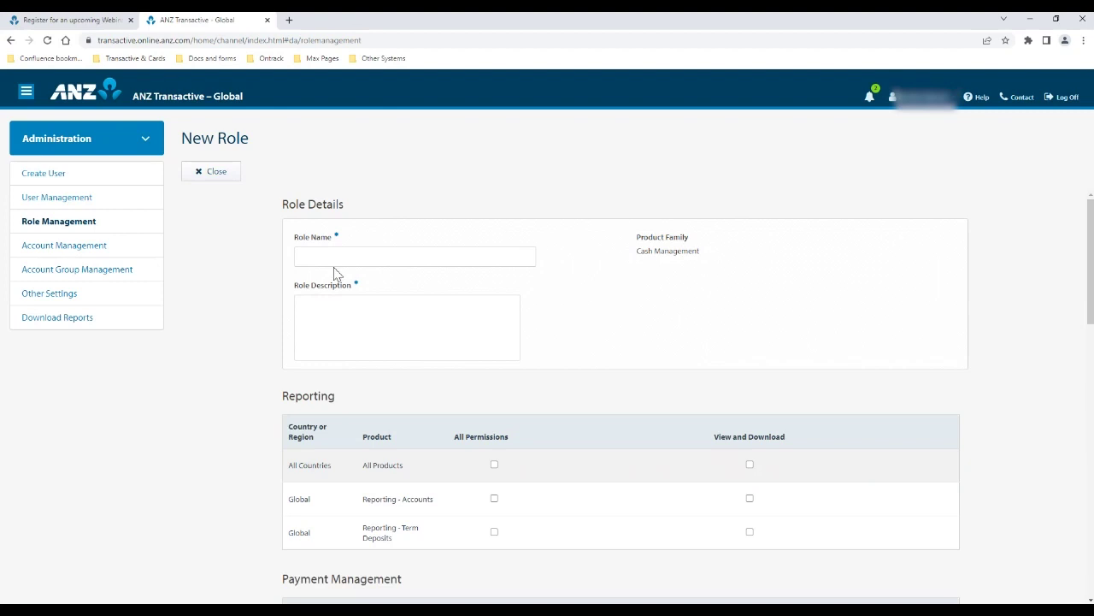
Enter 'Payroll Officer 1' as the role name and 'PAO' as the role description
click(323, 259)
text(t)
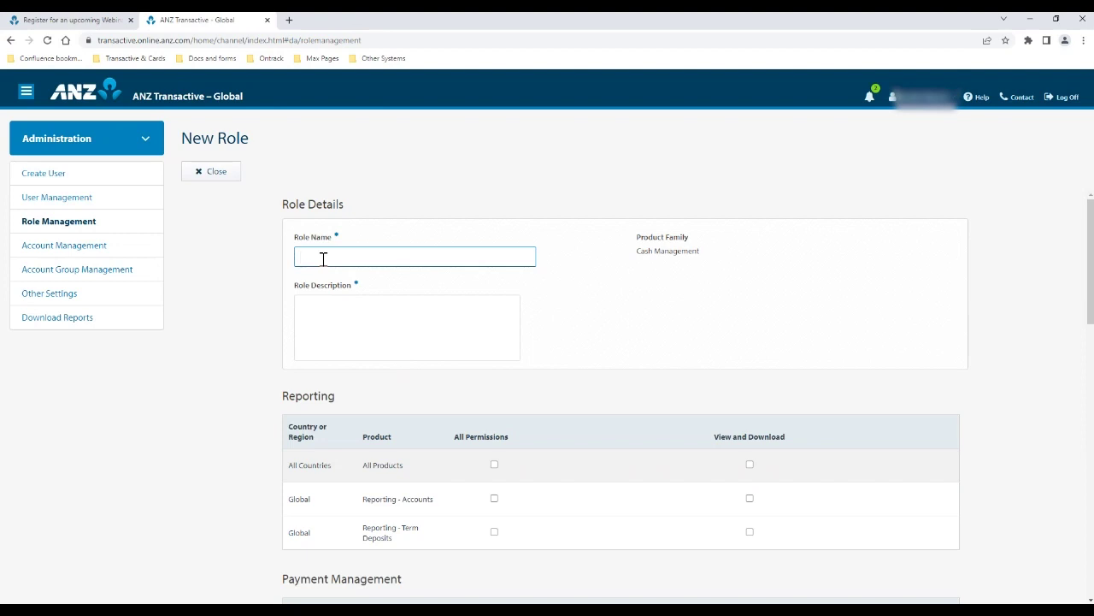
text(P)
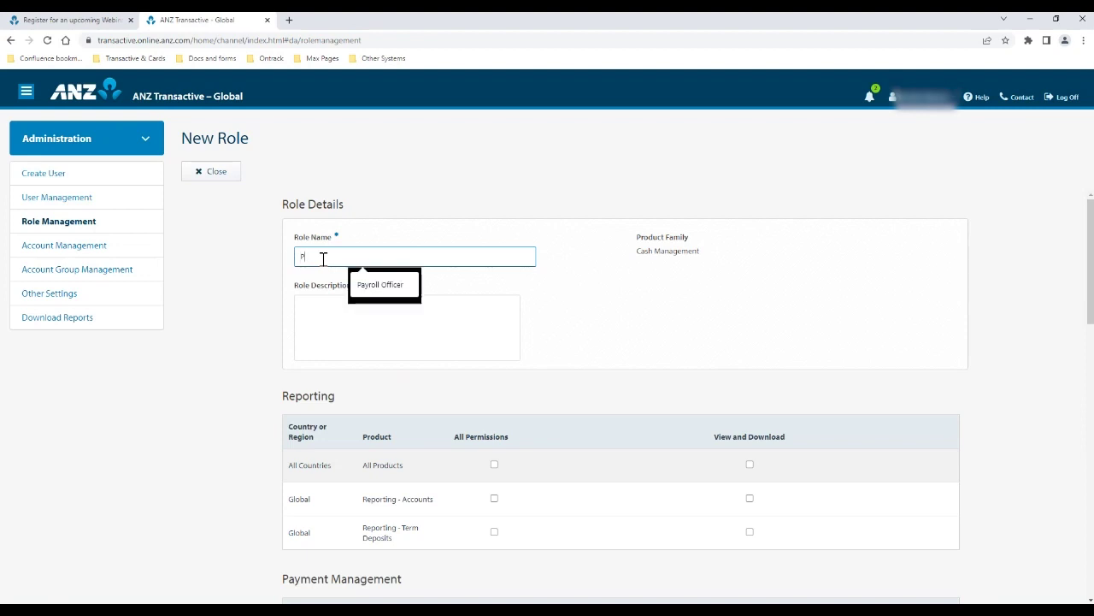
text(ayroll O)
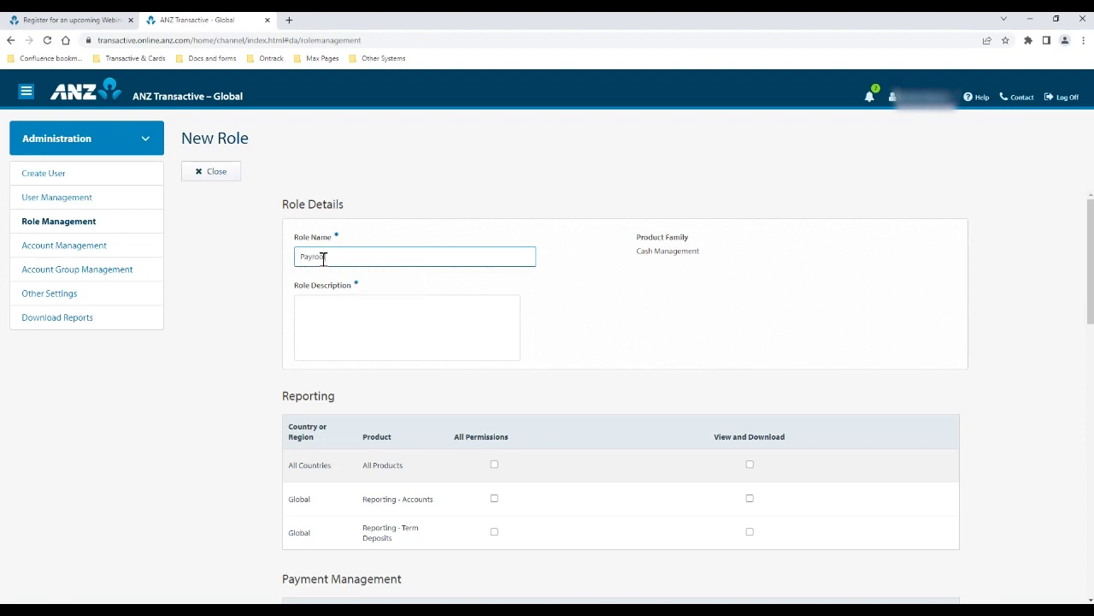
text(fficer 1)
click(329, 315)
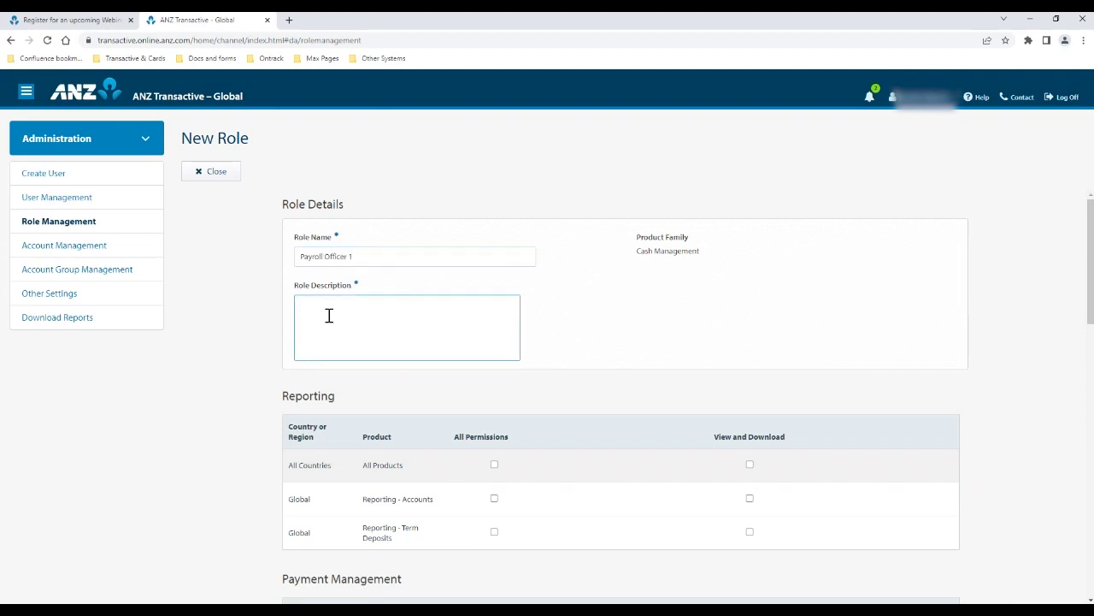
text(PAO)
scroll(439, 300, down, 3)
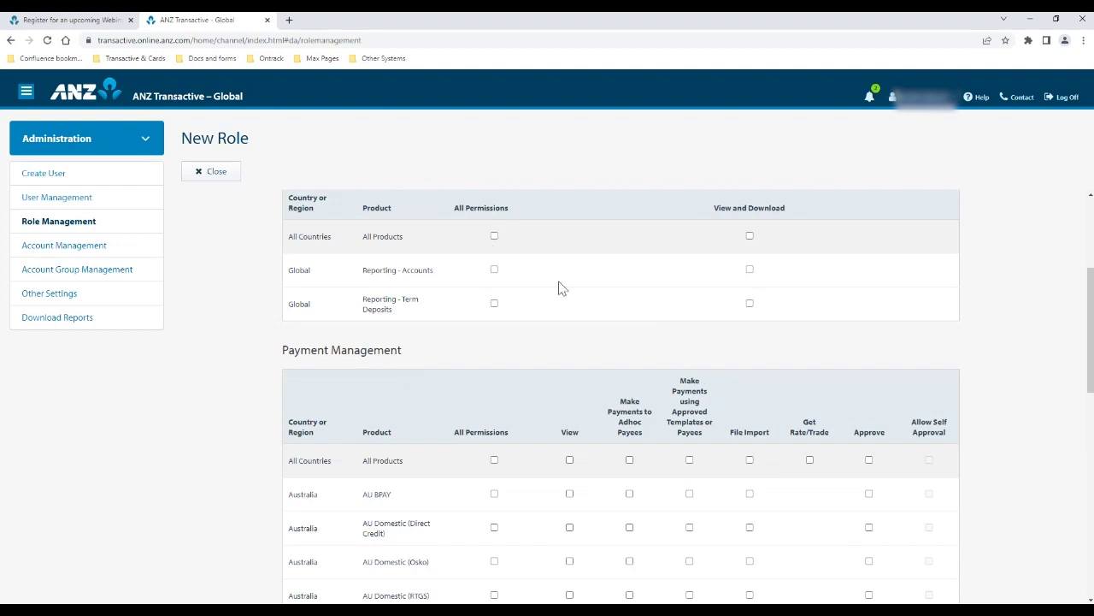
Grant All Permissions for Reporting, Payment and Template management, removing Reporting - Accounts view and download
click(495, 237)
click(750, 269)
scroll(571, 345, down, 1)
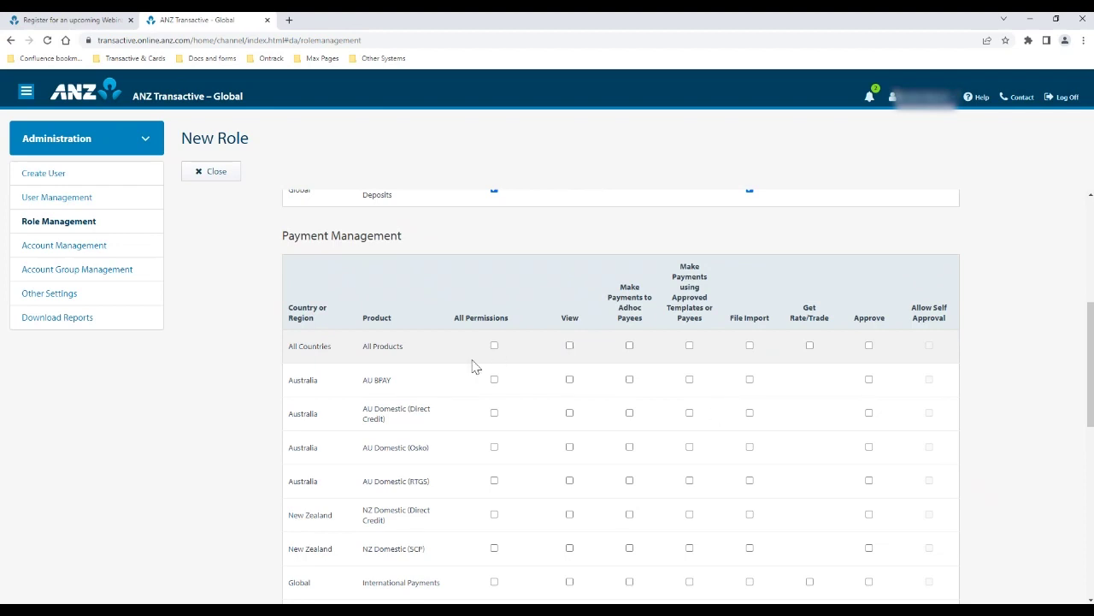
click(494, 346)
scroll(492, 363, down, 3)
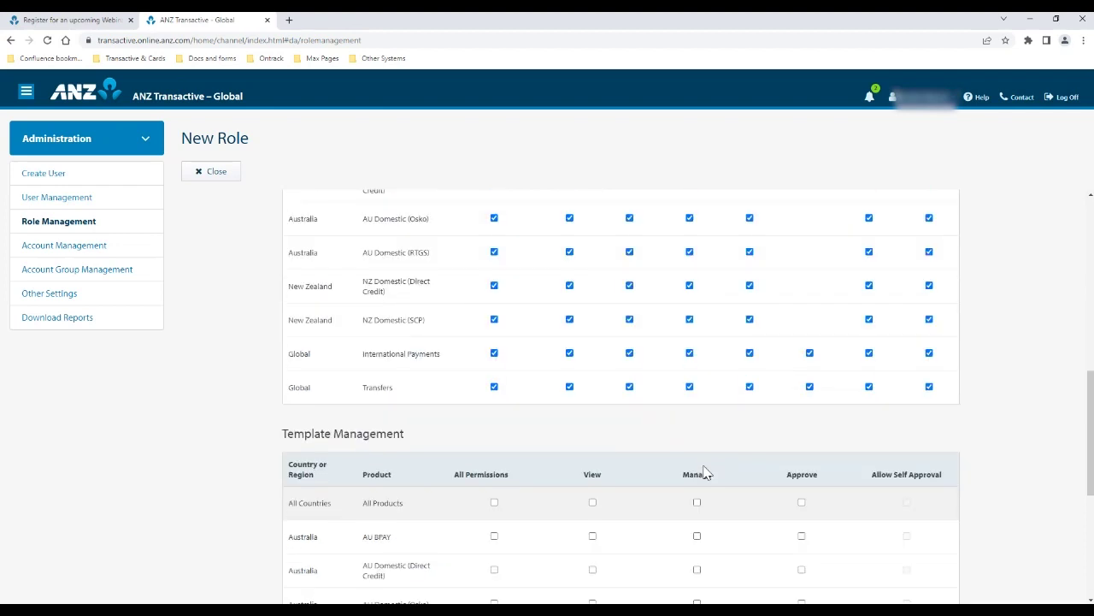
click(494, 388)
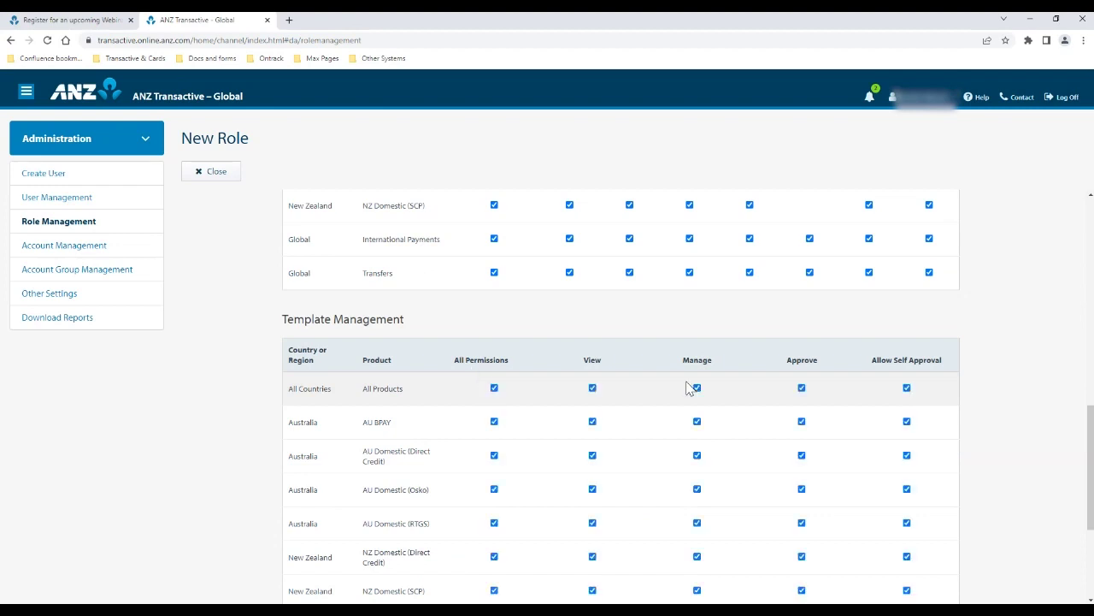
scroll(762, 381, down, 2)
scroll(762, 382, down, 1)
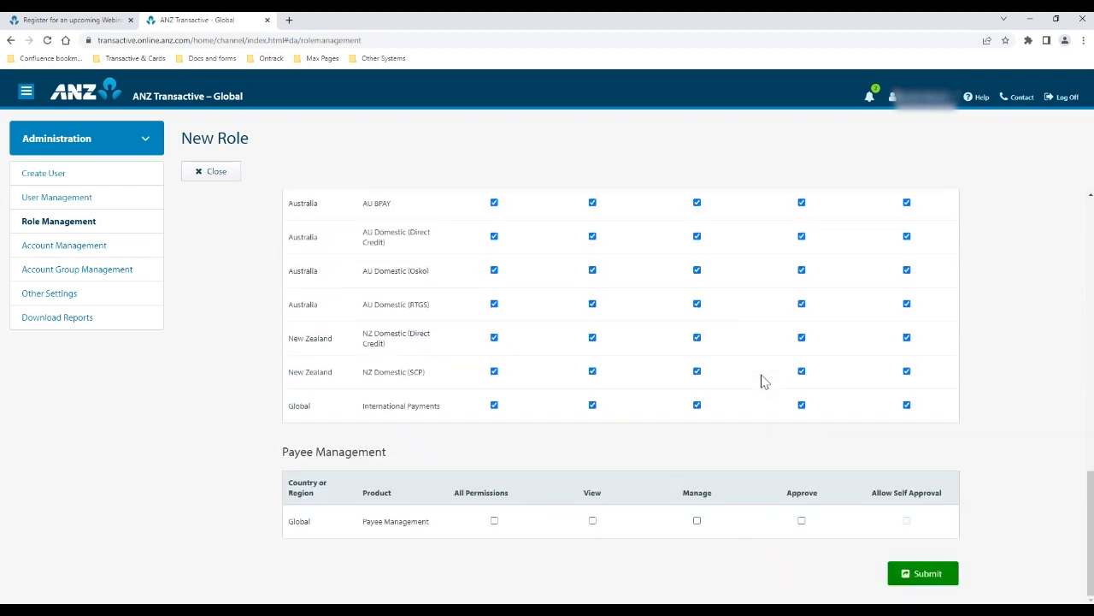
scroll(762, 381, up, 3)
scroll(760, 381, down, 3)
Discard the unsaved Payroll Officer 1 role and move to User Management
click(193, 183)
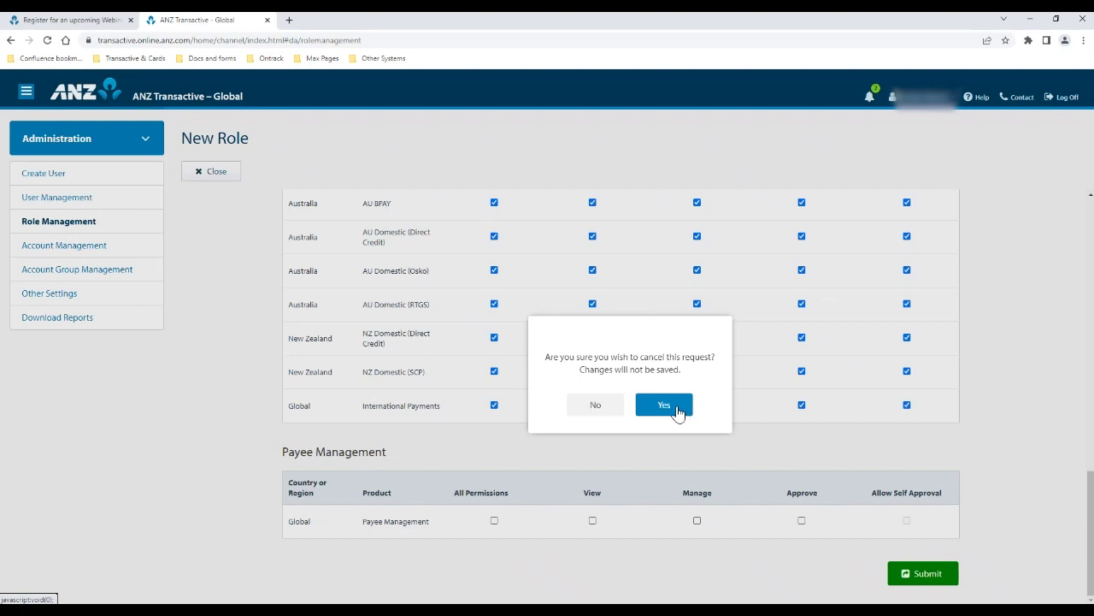
click(678, 413)
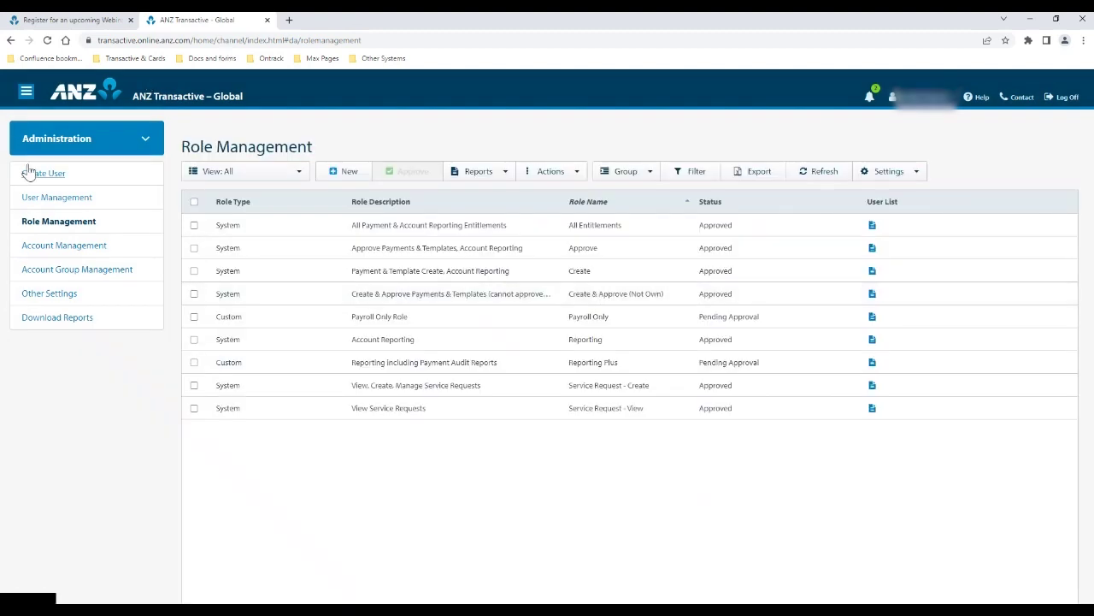
click(56, 199)
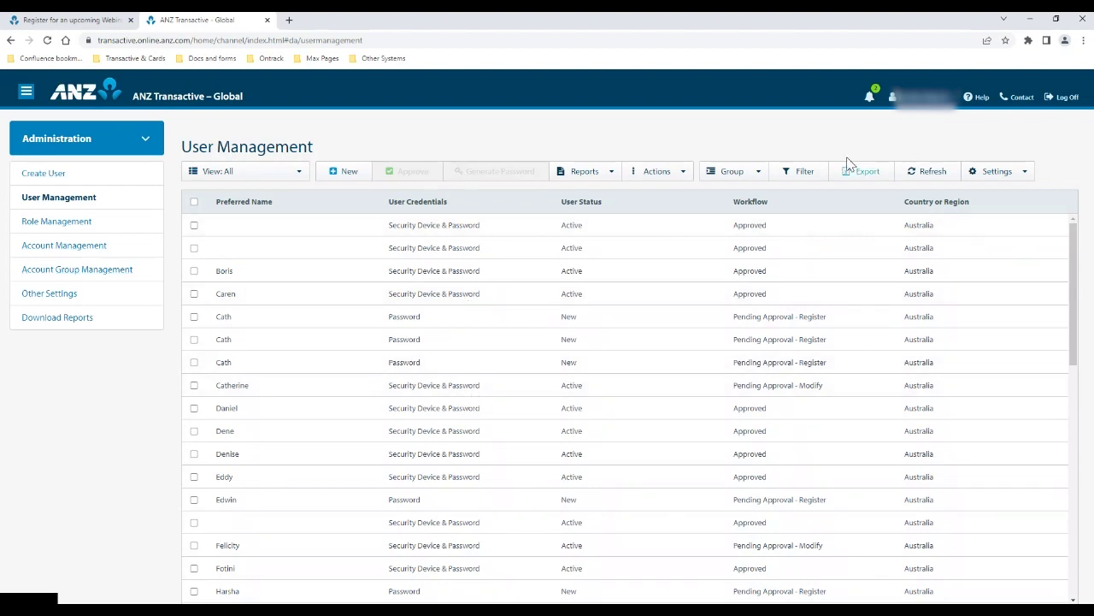
Filter the user list by Preferred Name 'test'
scroll(755, 340, down, 4)
scroll(758, 342, up, 4)
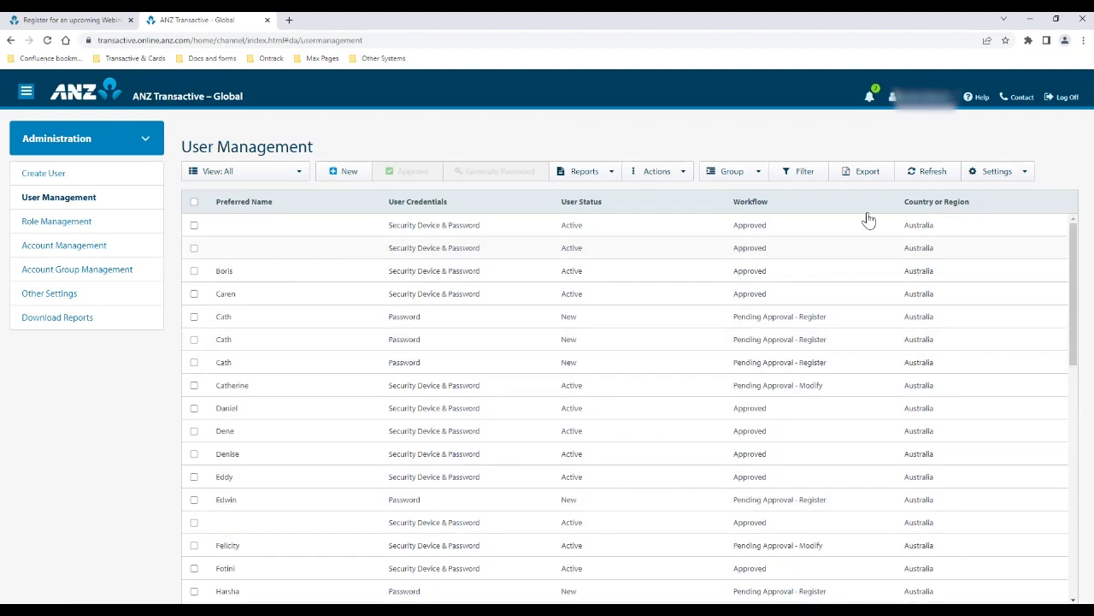
click(800, 175)
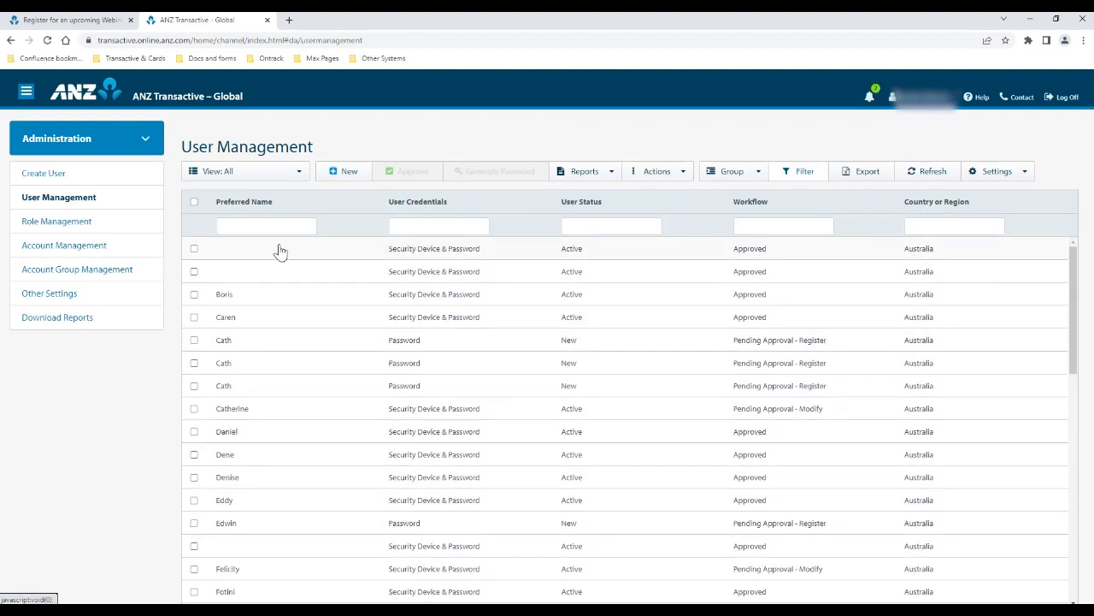
click(279, 225)
text(test)
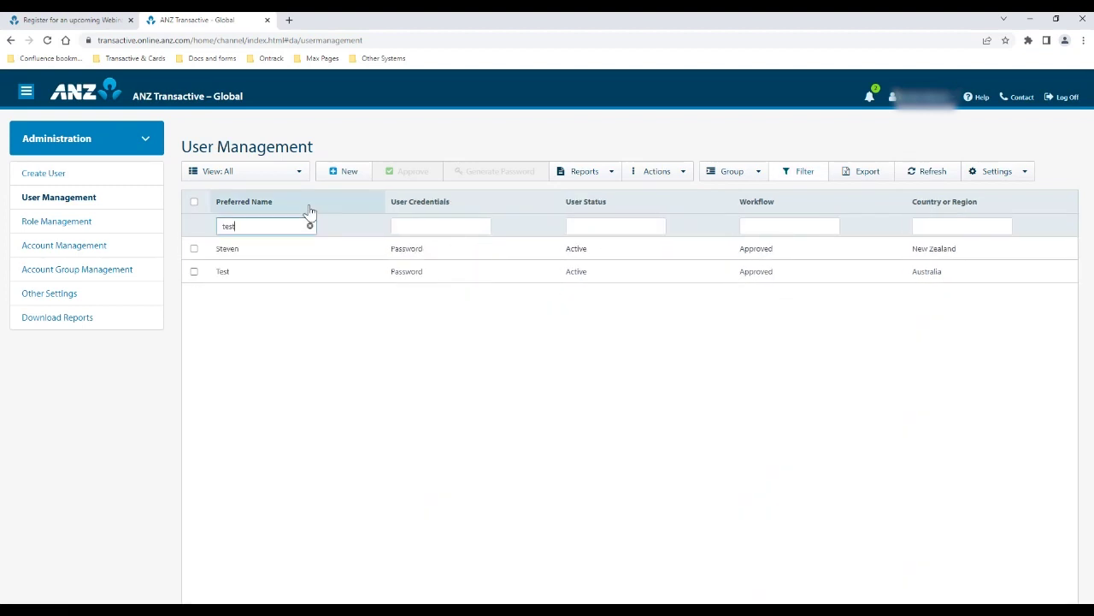
Inspect the Test user's context-menu actions, then return to Role Management
right_click(350, 254)
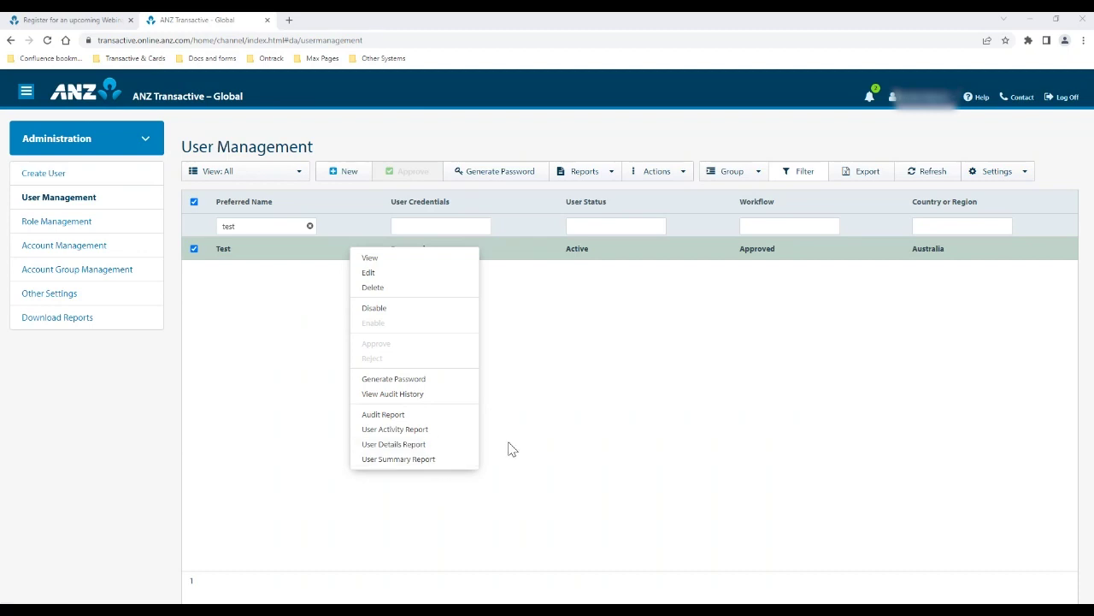
click(40, 220)
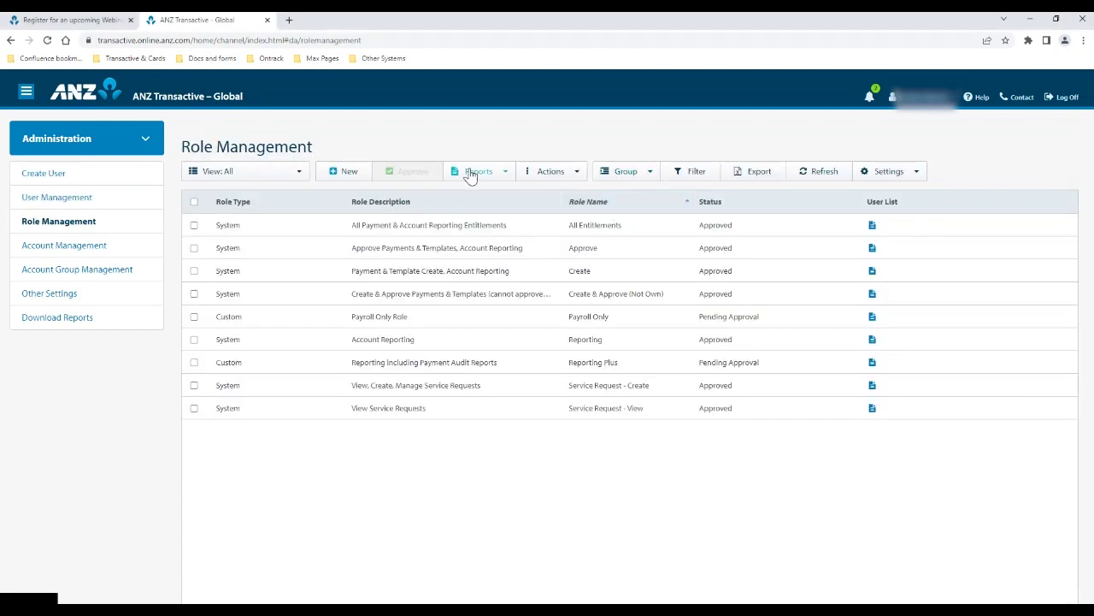
Check the role reports and All Entitlements details, then switch to User Management
click(472, 175)
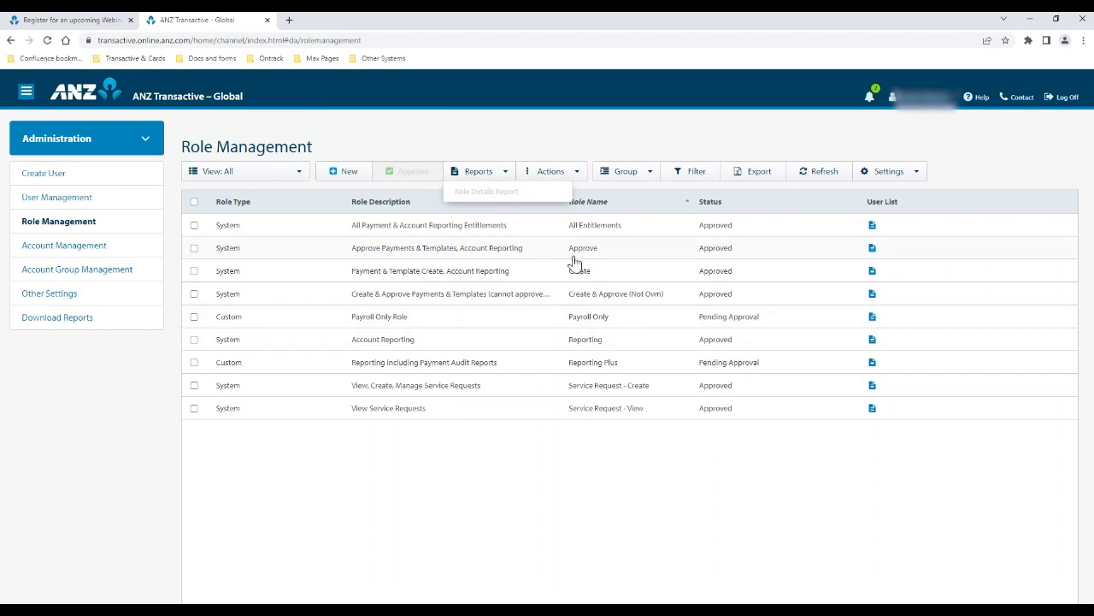
click(481, 225)
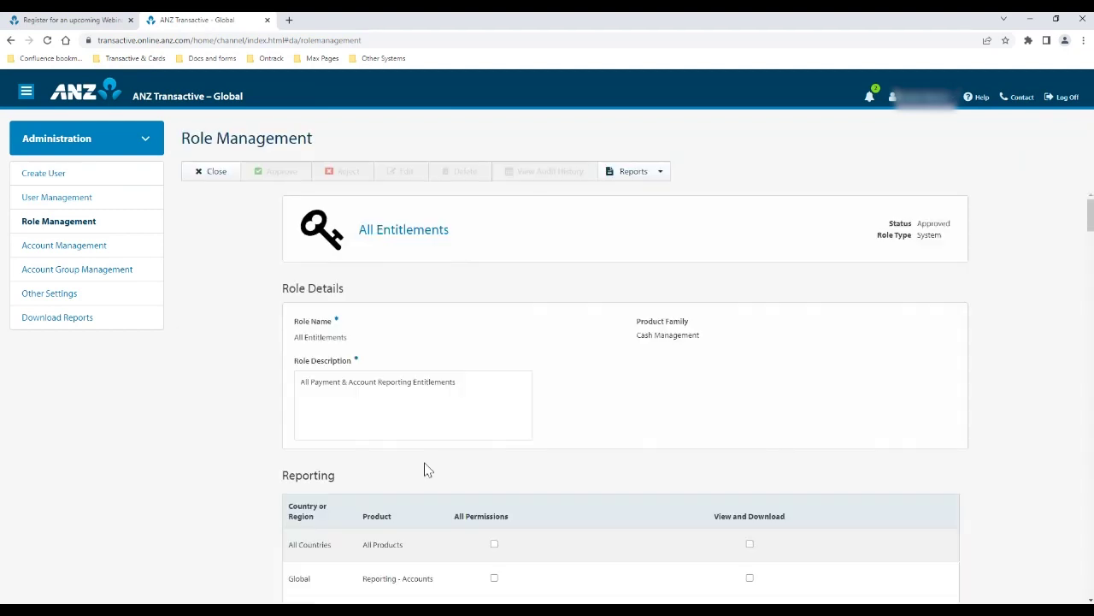
scroll(424, 470, down, 4)
scroll(425, 470, down, 3)
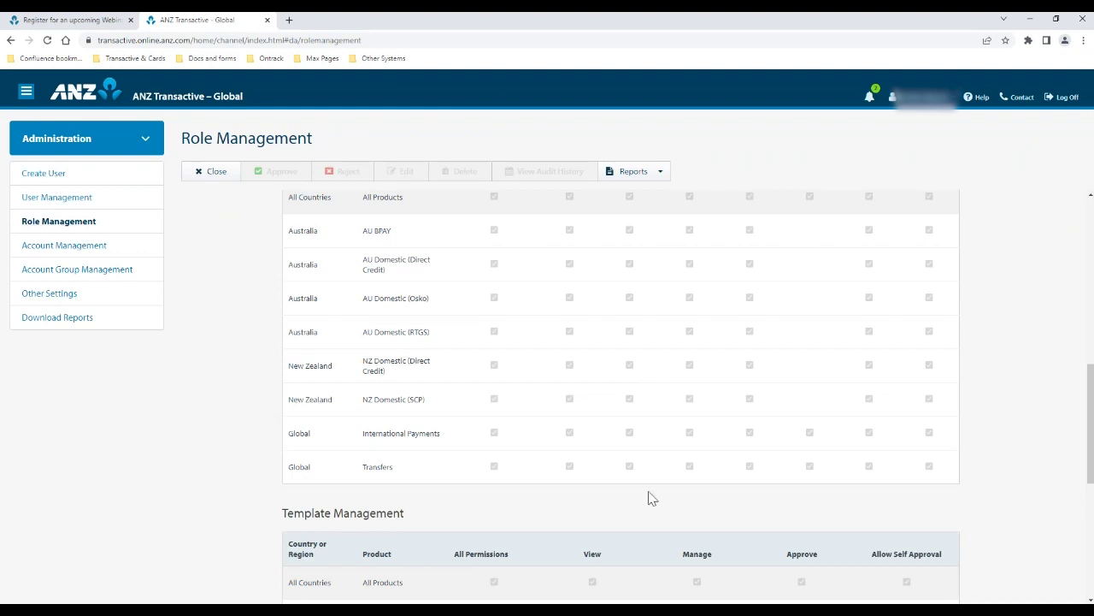
click(102, 197)
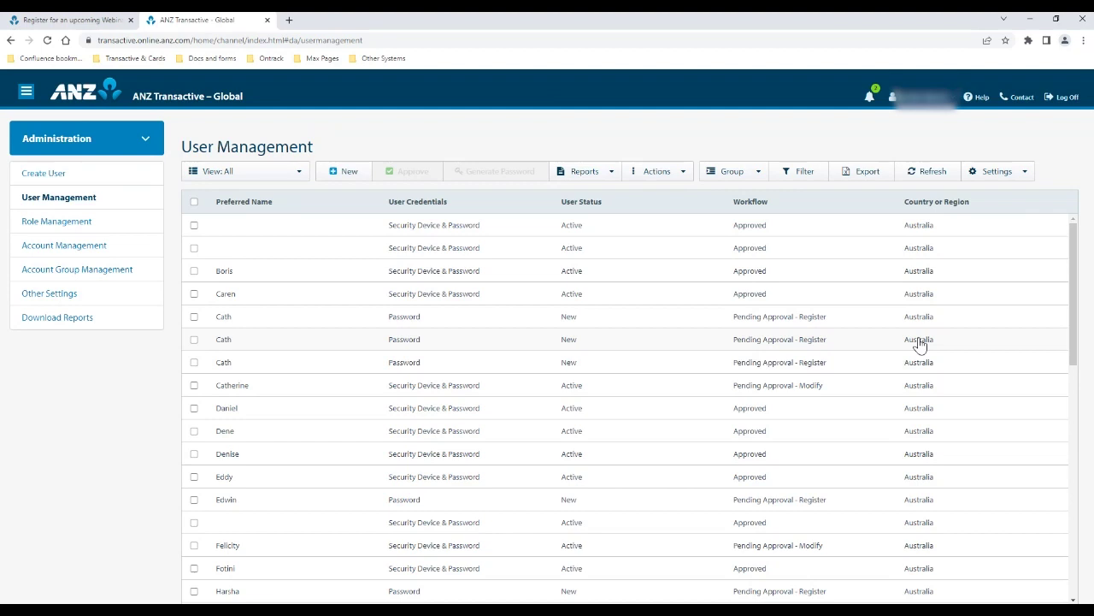
Sort the user list ascending by User Credentials and view the column chooser
click(802, 175)
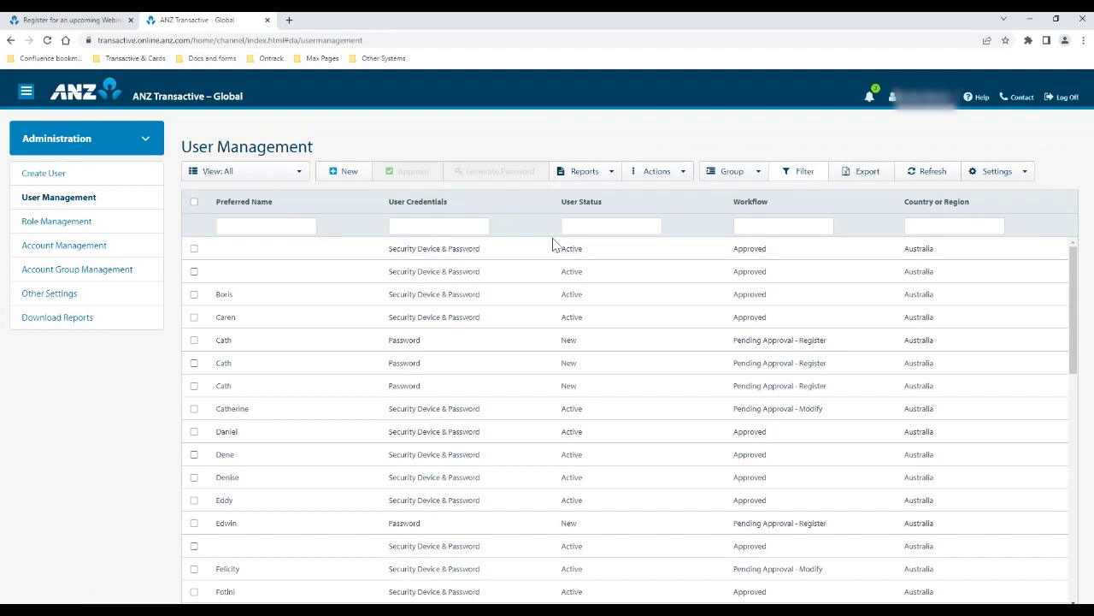
click(808, 177)
click(444, 208)
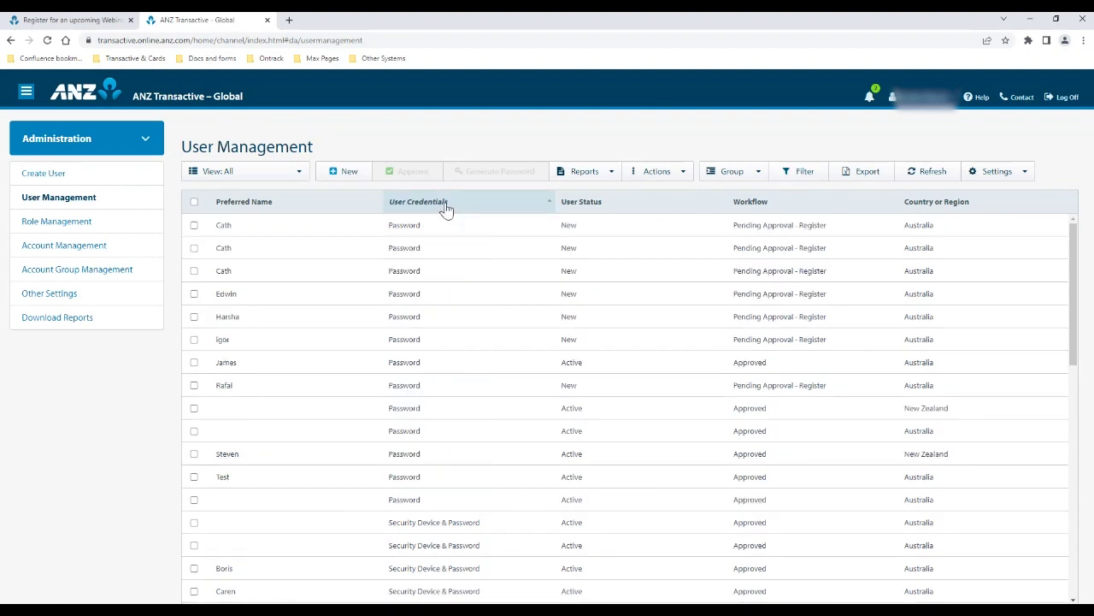
right_click(445, 210)
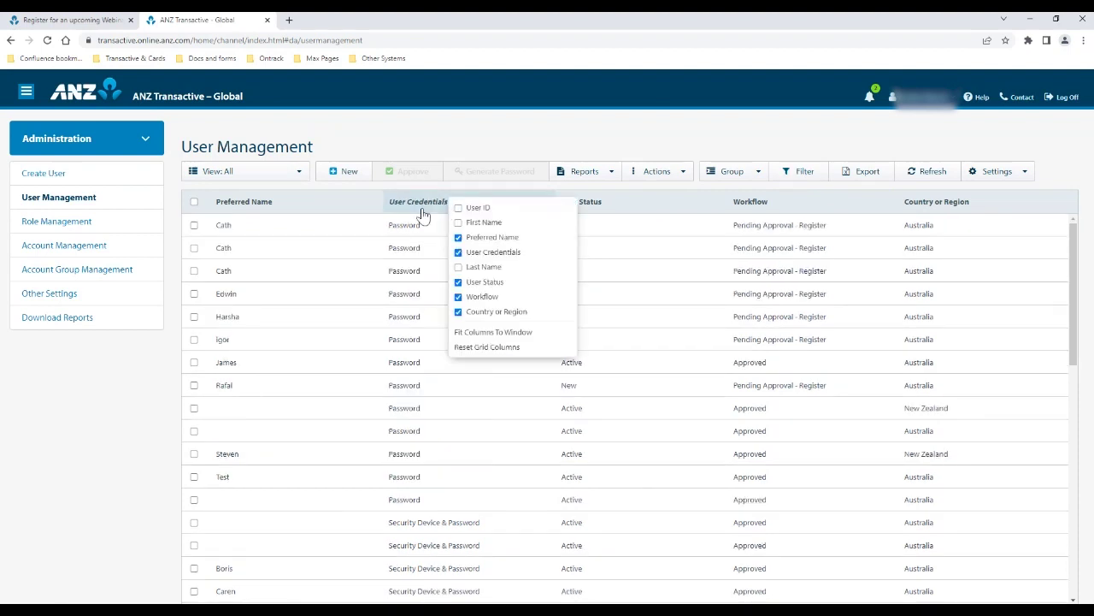
right_click(468, 211)
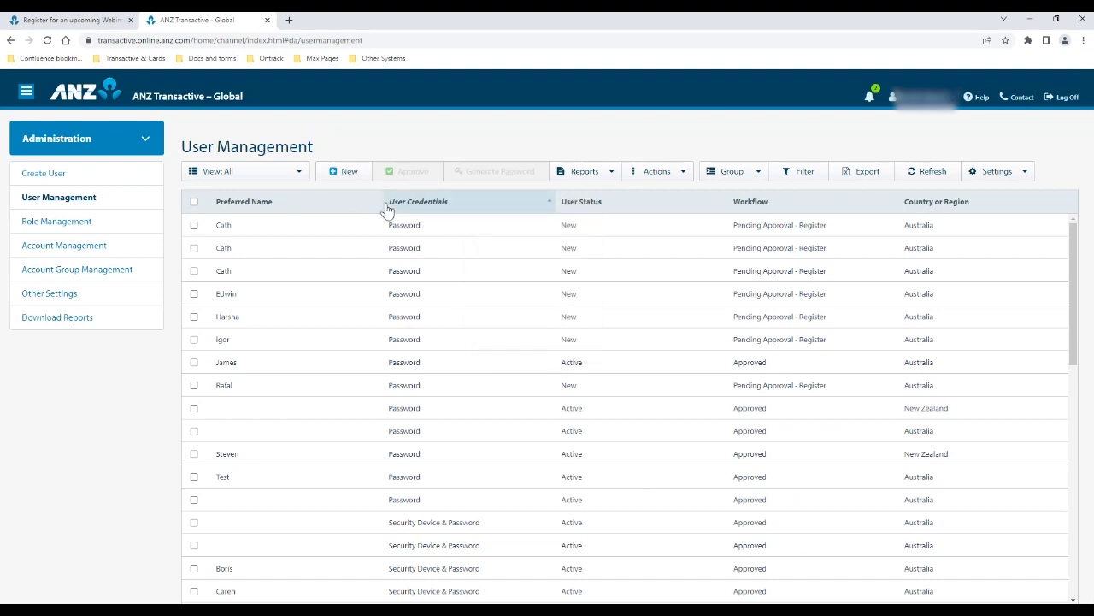
Narrow the Preferred Name column and move Workflow right after it
drag(381, 202, 330, 203)
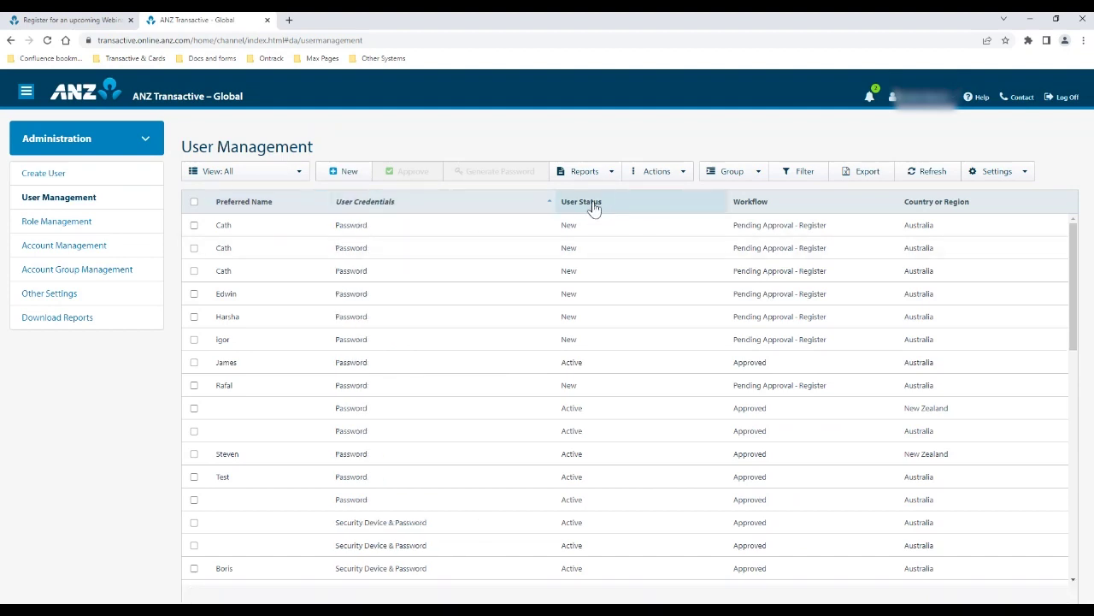
drag(816, 205, 385, 211)
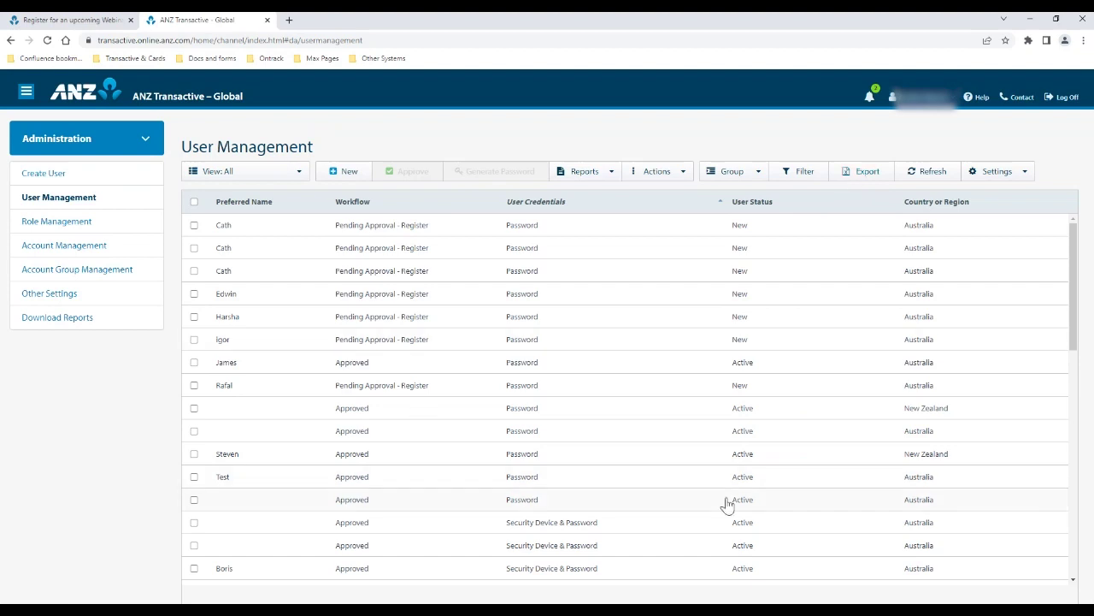
Filter users by Preferred Name 'test' and open the Test user's details
click(805, 178)
click(232, 227)
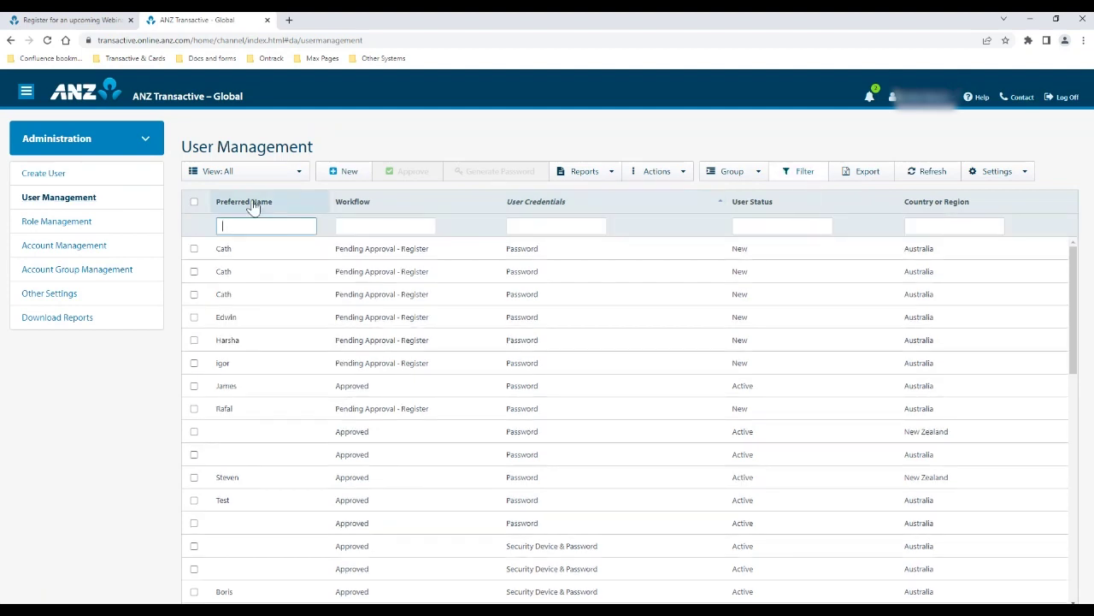
text(test)
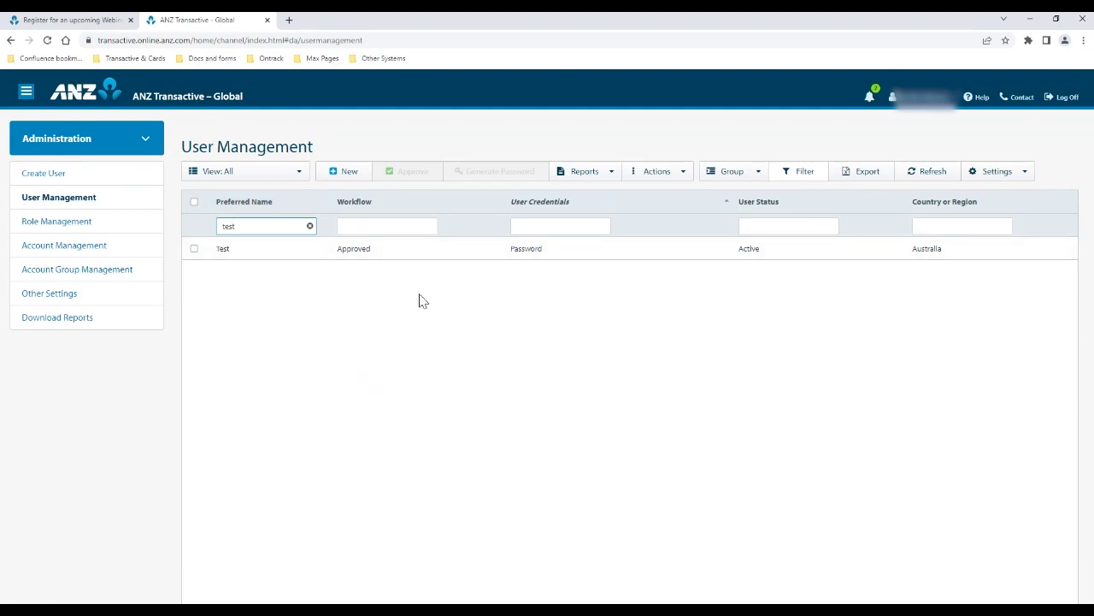
double_click(381, 252)
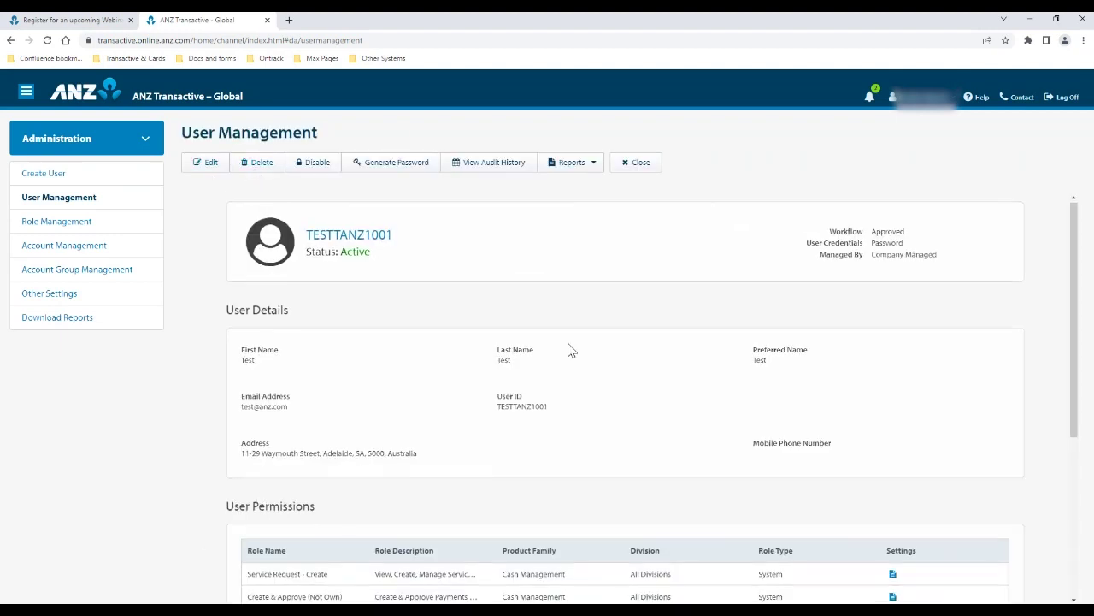
scroll(597, 404, down, 2)
scroll(597, 404, up, 2)
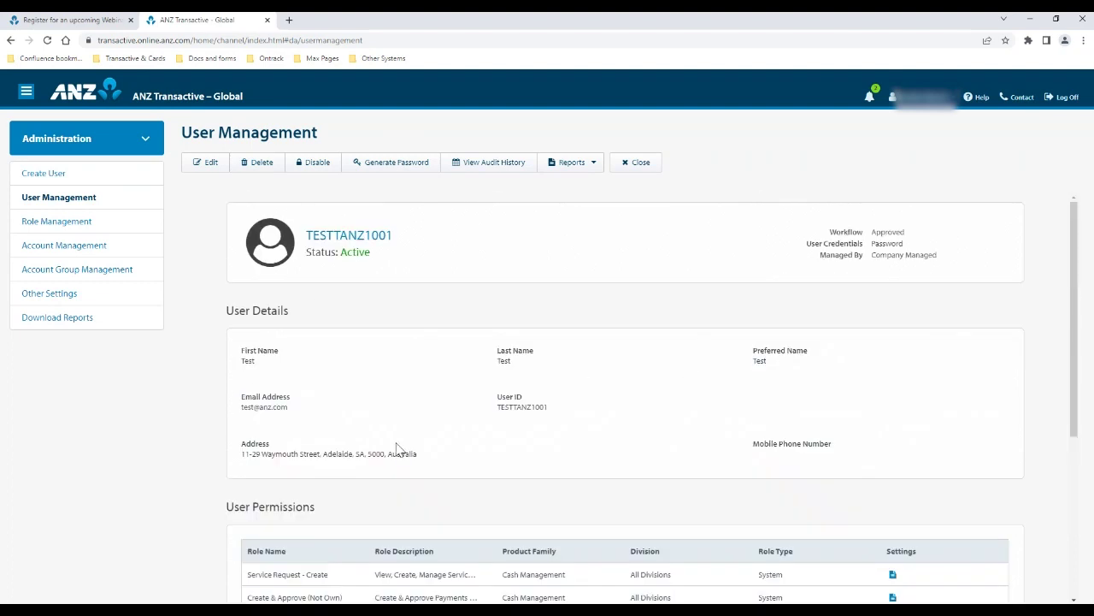
scroll(617, 404, down, 1)
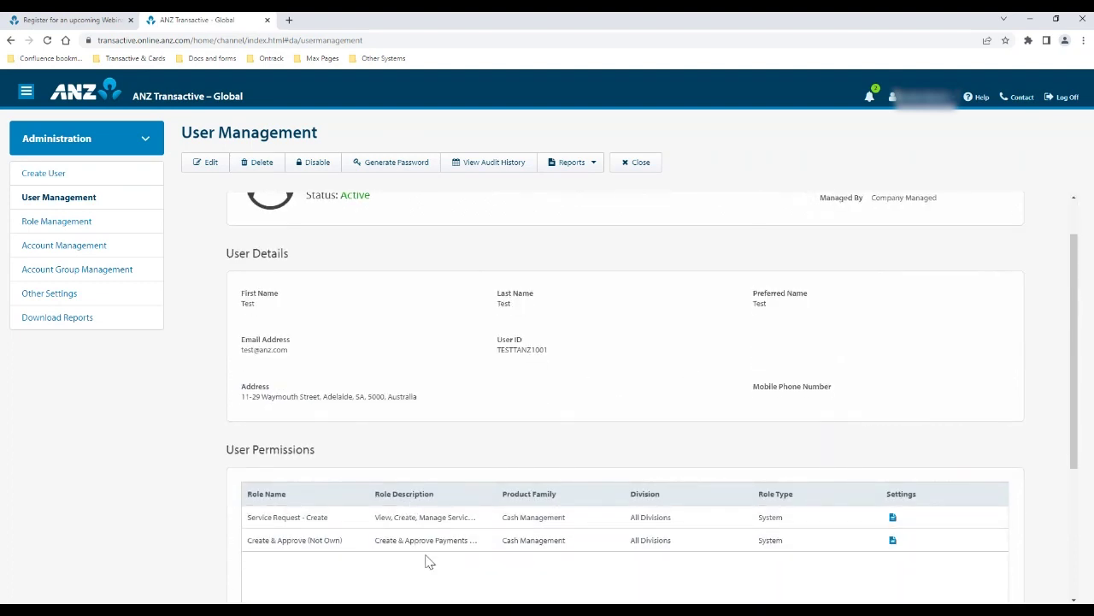
Put the Test user's profile in edit mode and scroll down to its User Permissions table
click(212, 166)
scroll(699, 415, up, 1)
drag(941, 259, 875, 260)
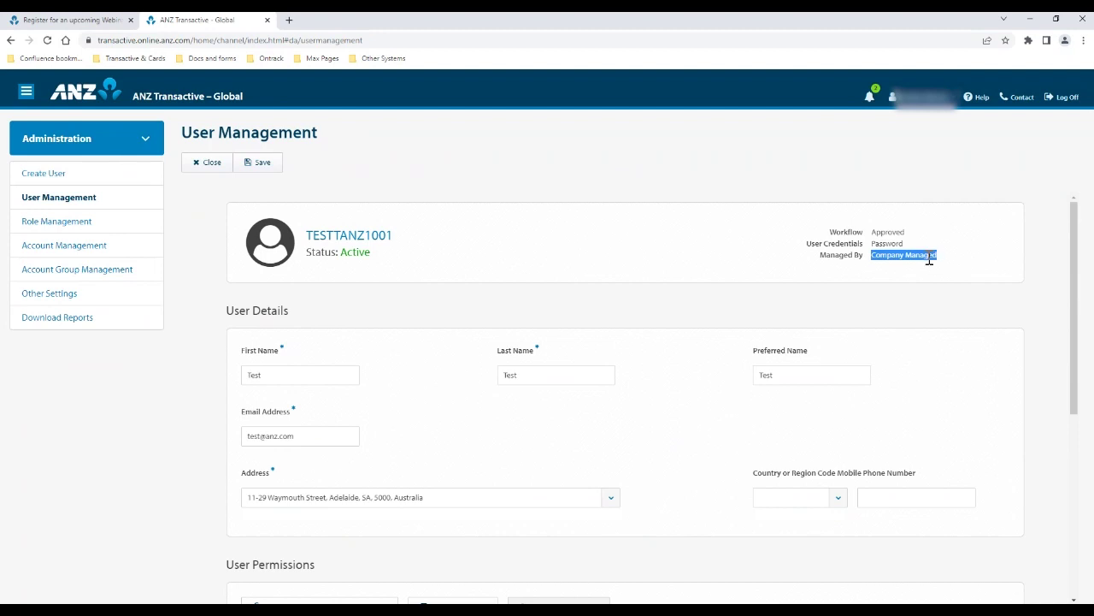
scroll(521, 274, down, 1)
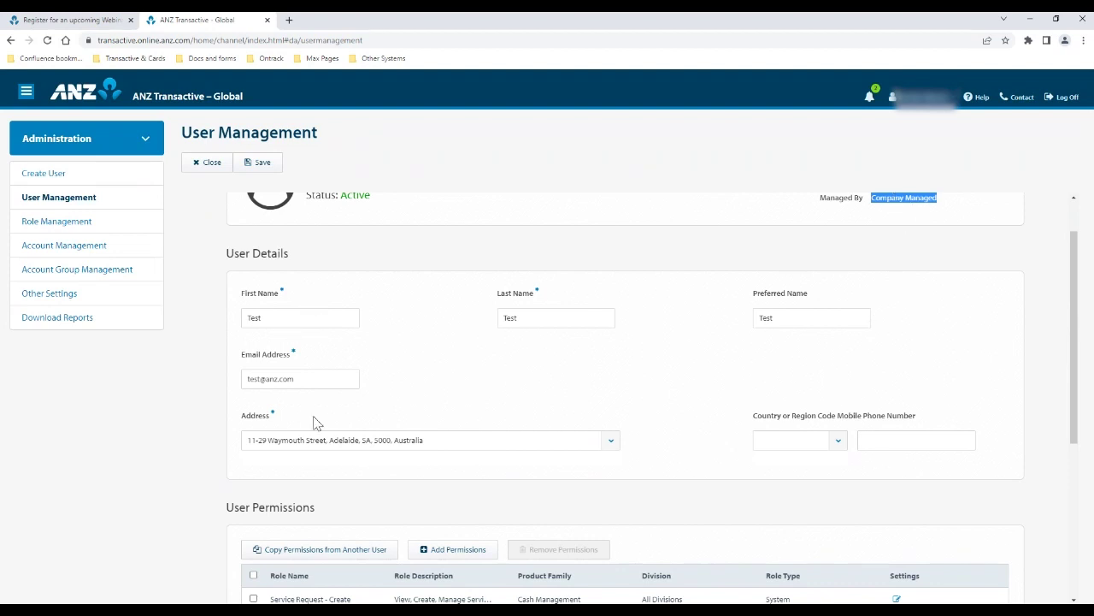
click(419, 350)
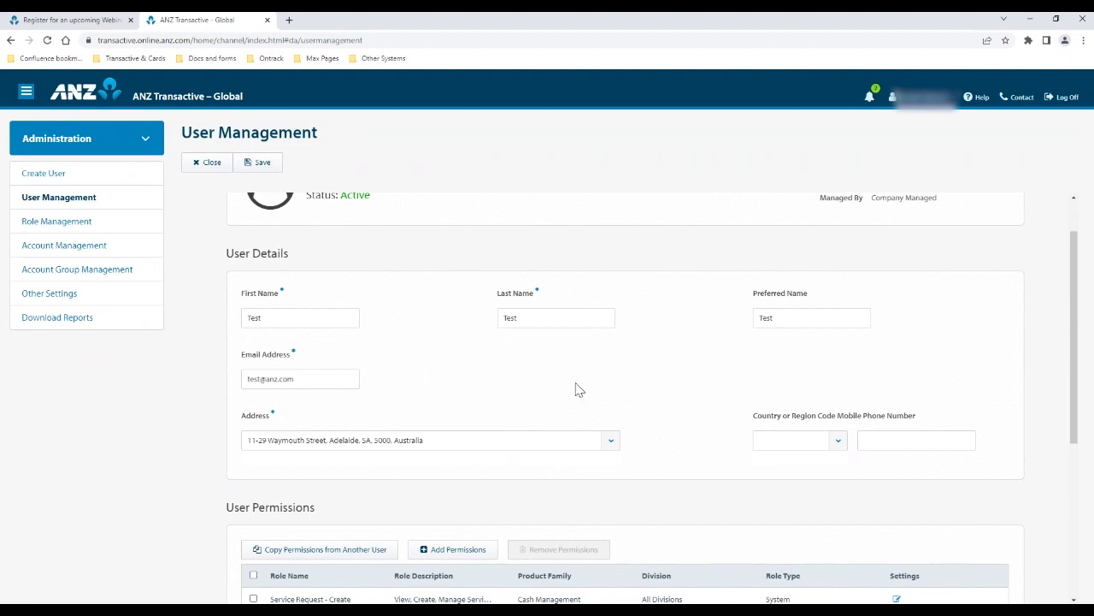
scroll(572, 386, down, 1)
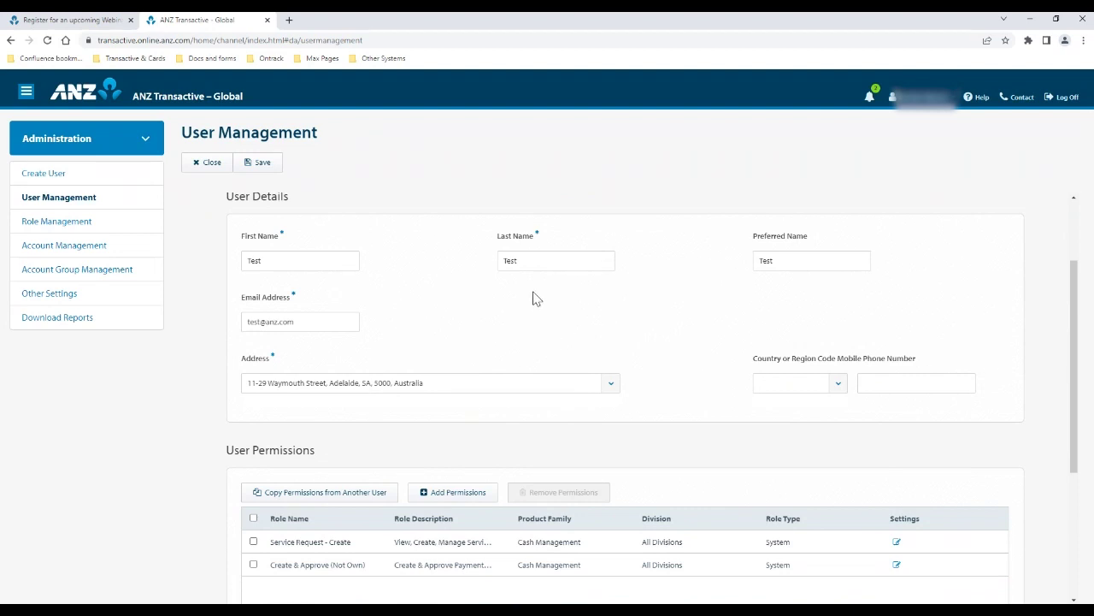
scroll(534, 297, down, 2)
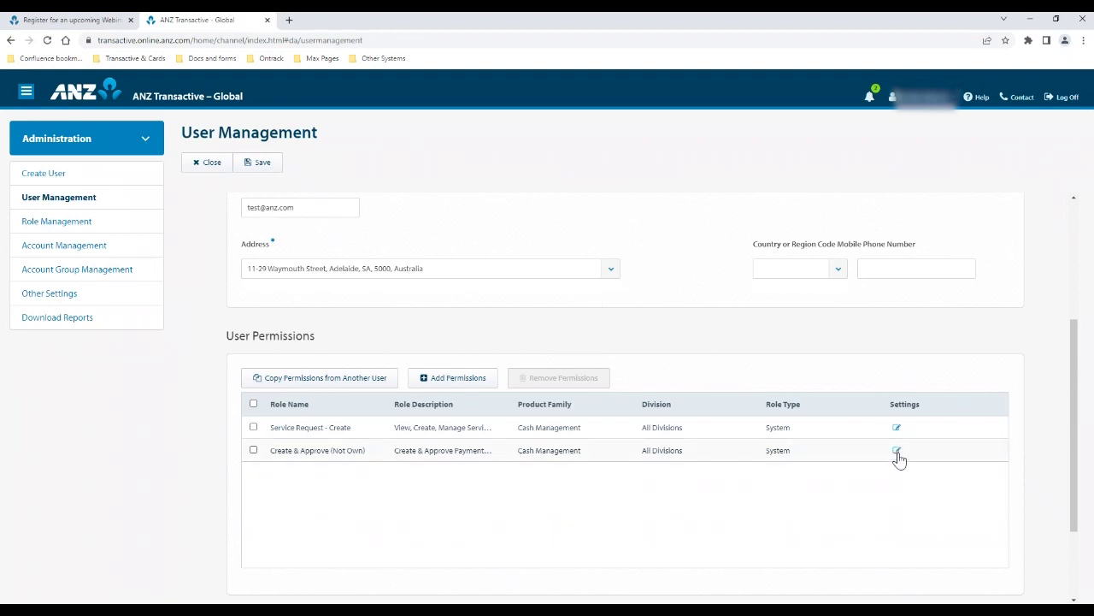
Open the Create & Approve (Not Own) Permission Settings and review the Standard purpose and 1,000,000 AUD domestic limit
click(897, 451)
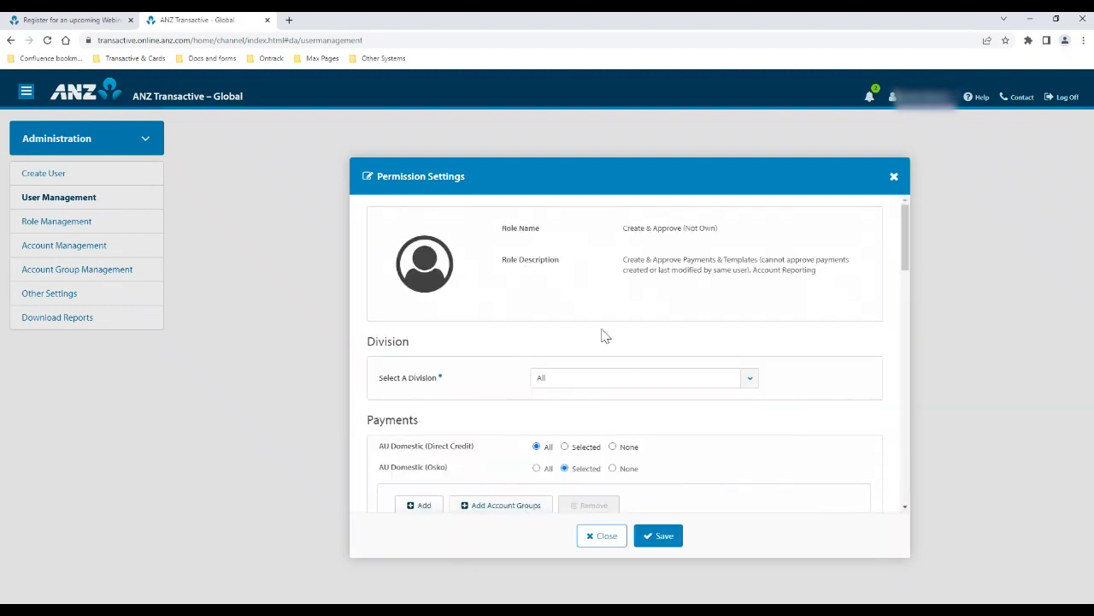
scroll(603, 336, down, 2)
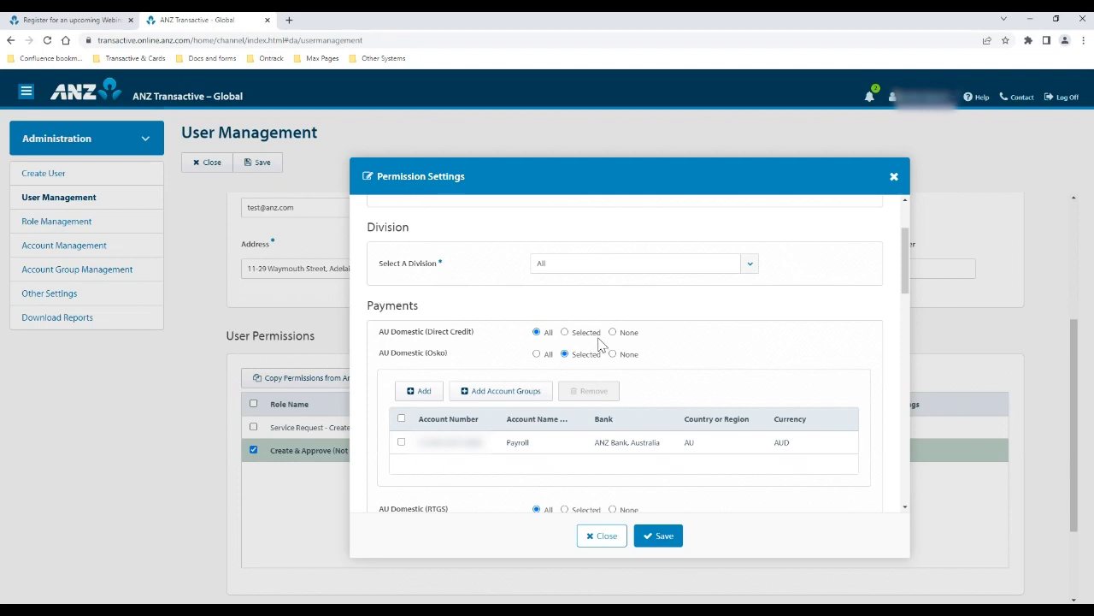
scroll(599, 344, down, 1)
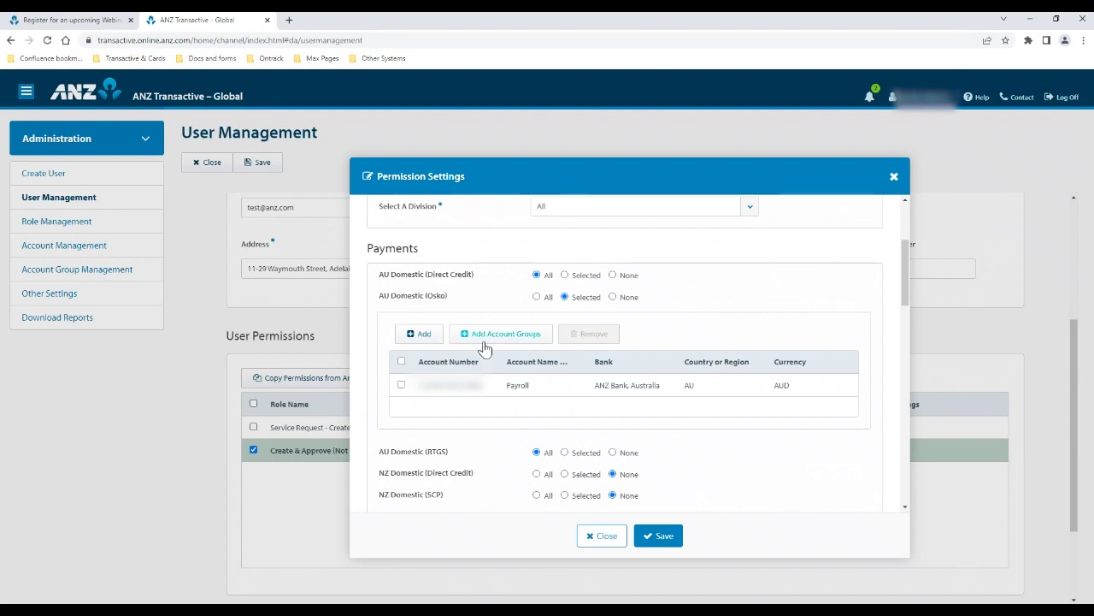
scroll(719, 372, down, 2)
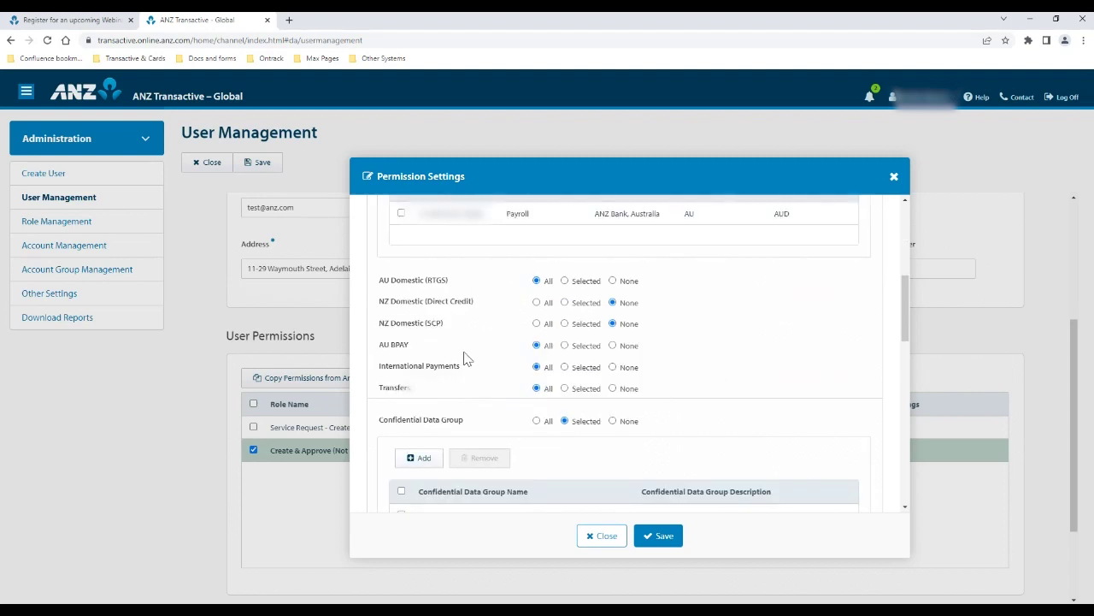
scroll(694, 354, down, 1)
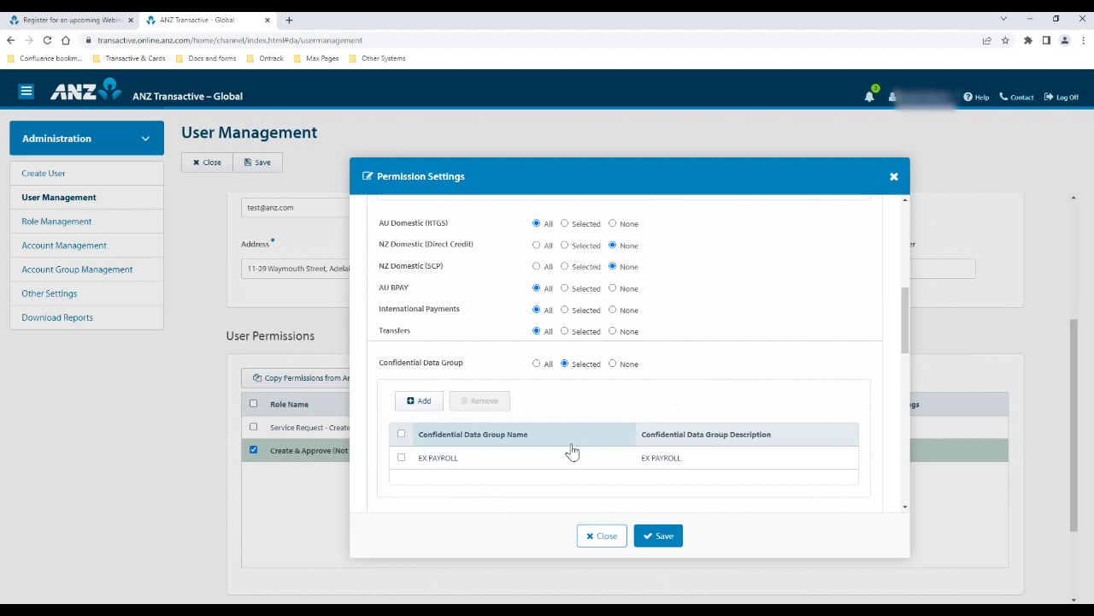
scroll(684, 369, down, 2)
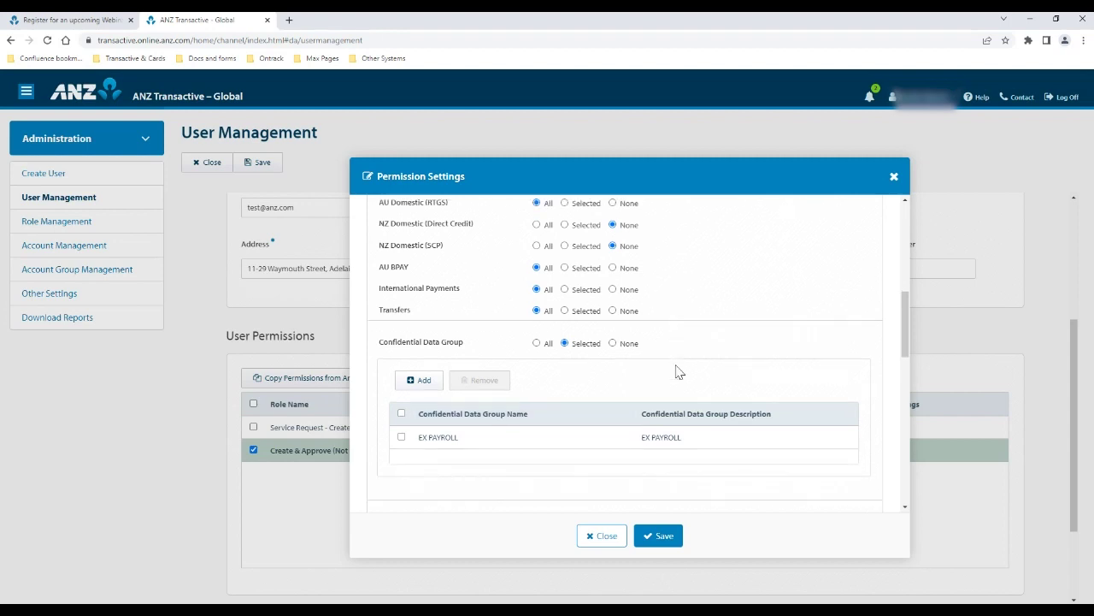
scroll(684, 351, down, 1)
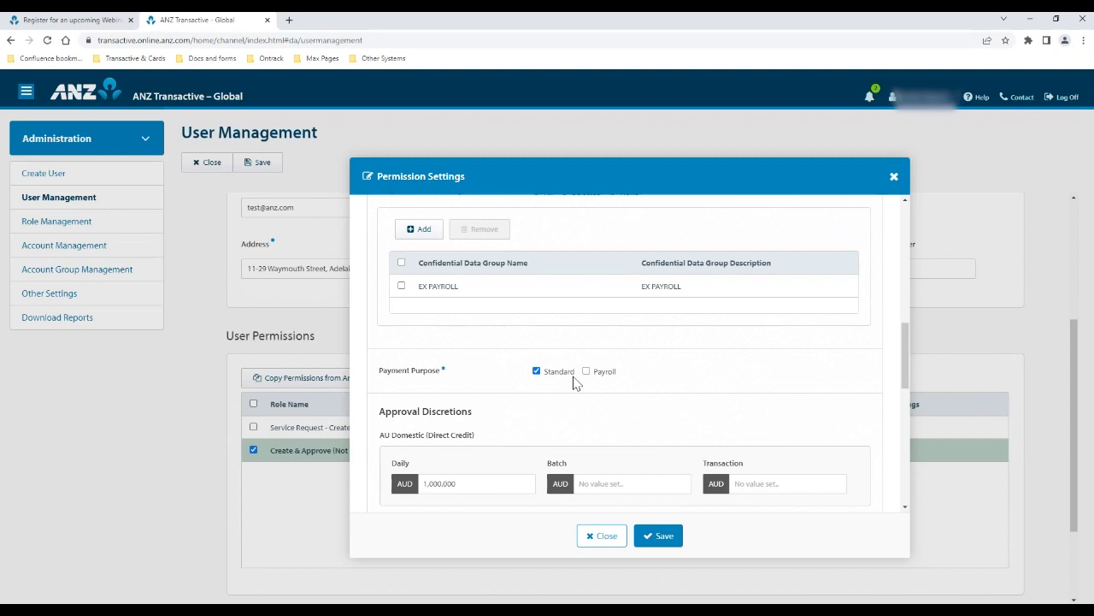
Review the Approval Discretions and Balance & Transaction Reporting settings, then close the dialog without saving
scroll(598, 379, down, 3)
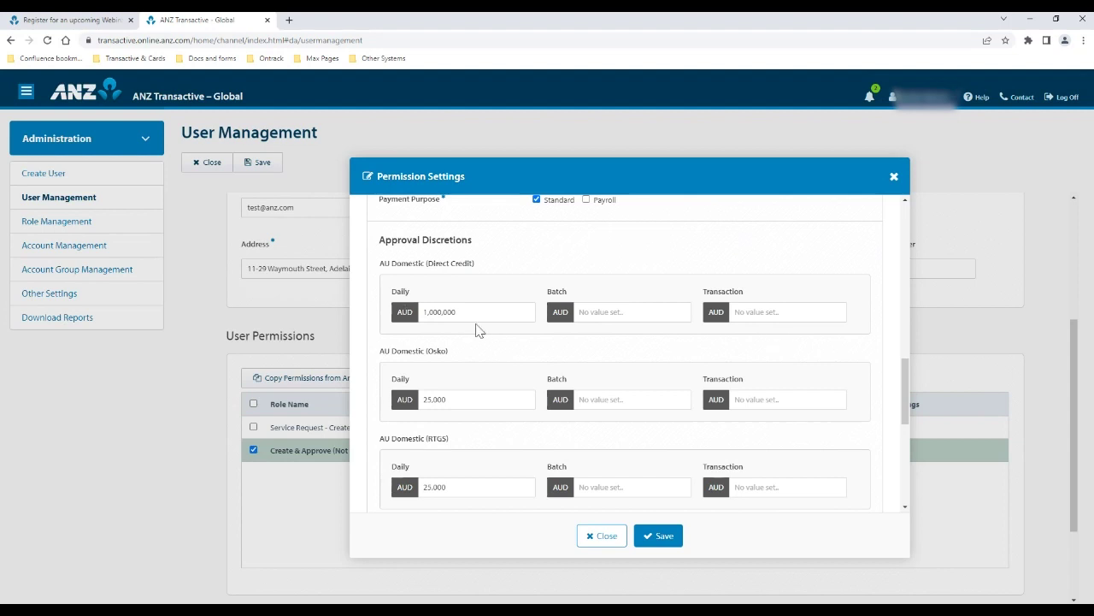
scroll(476, 331, down, 2)
scroll(476, 333, down, 2)
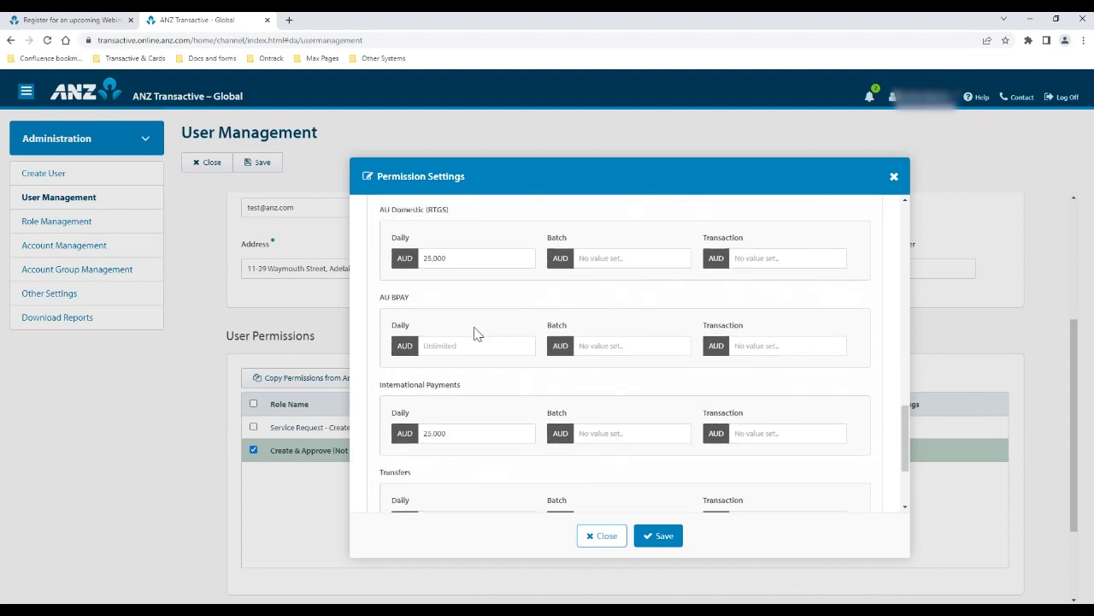
scroll(477, 331, down, 3)
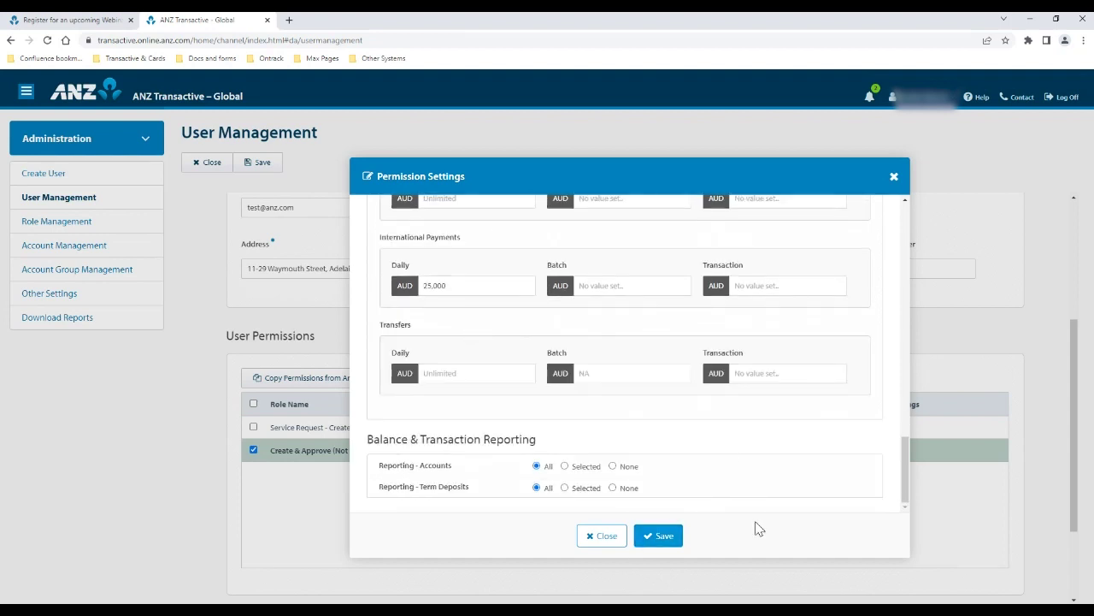
click(601, 536)
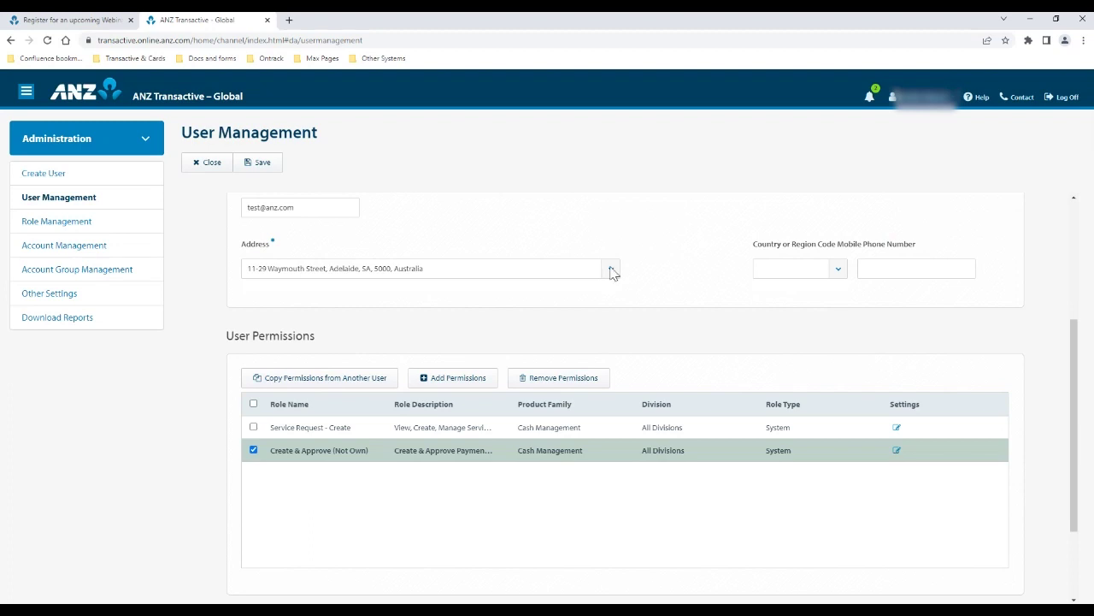
Cancel editing the Test user and confirm discarding the unsaved changes
scroll(654, 347, up, 2)
scroll(654, 346, up, 2)
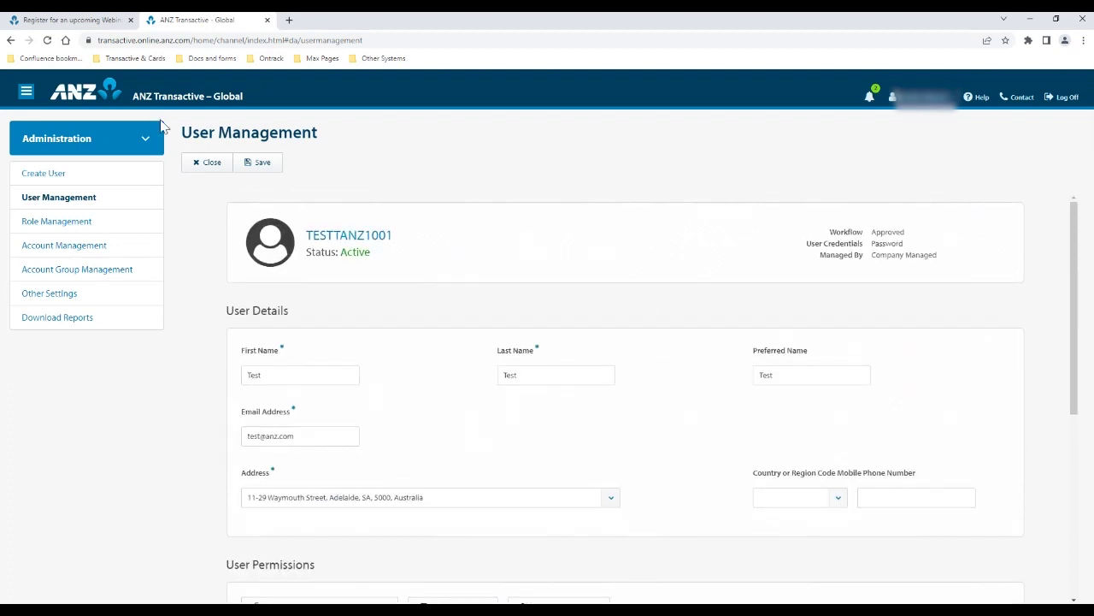
click(216, 169)
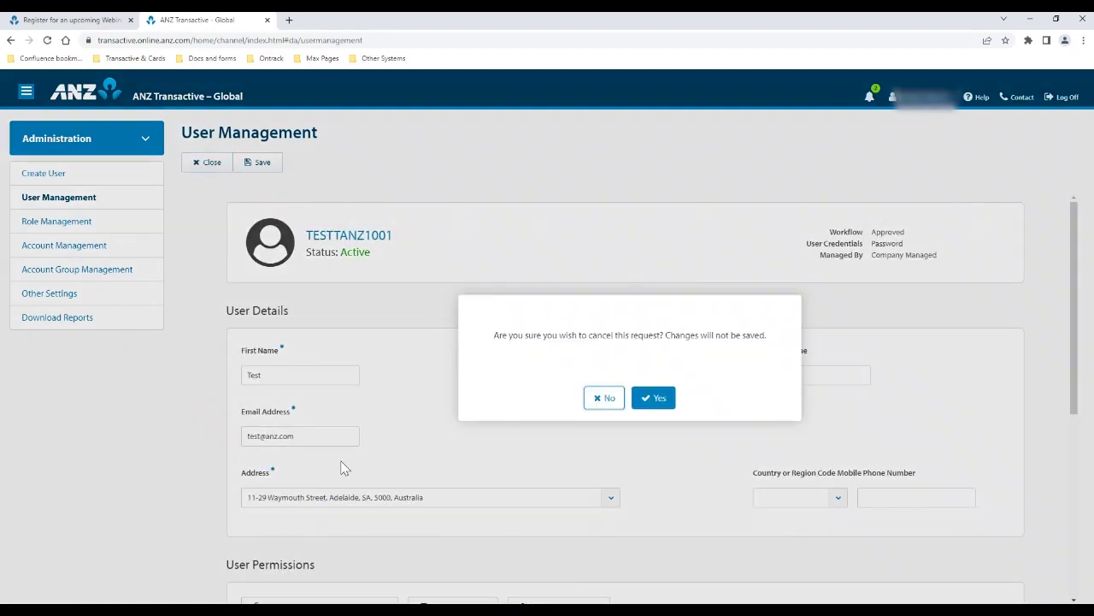
click(650, 401)
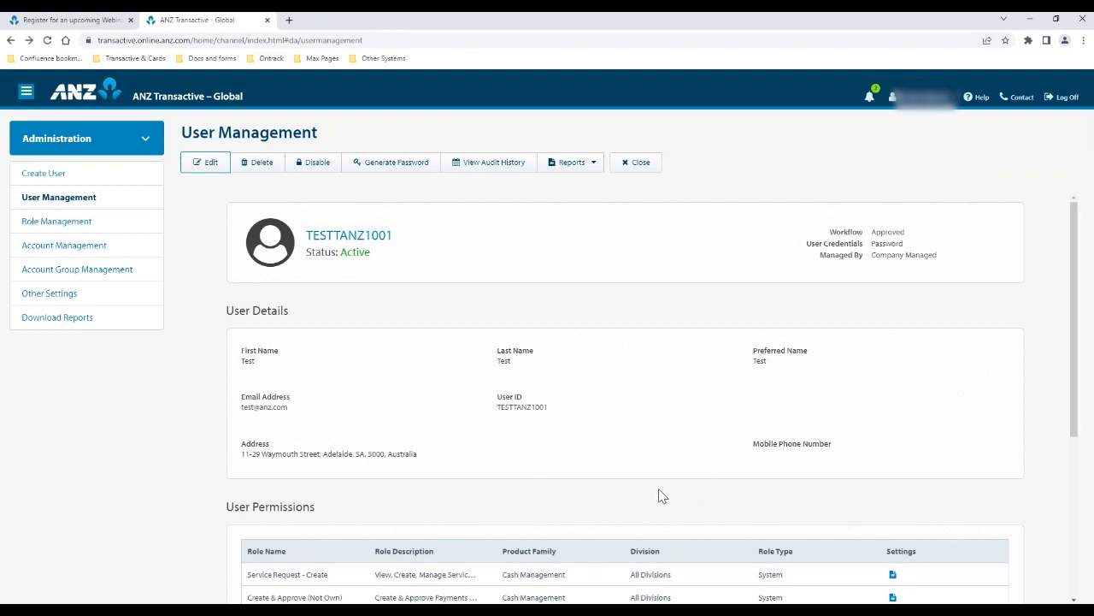
scroll(609, 467, down, 3)
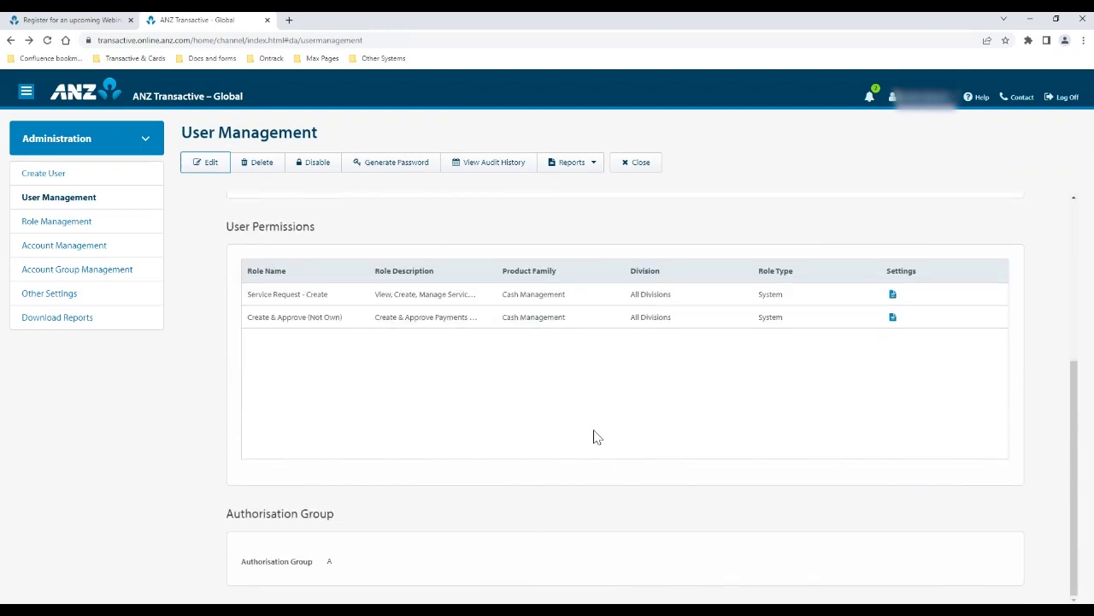
drag(221, 524, 333, 544)
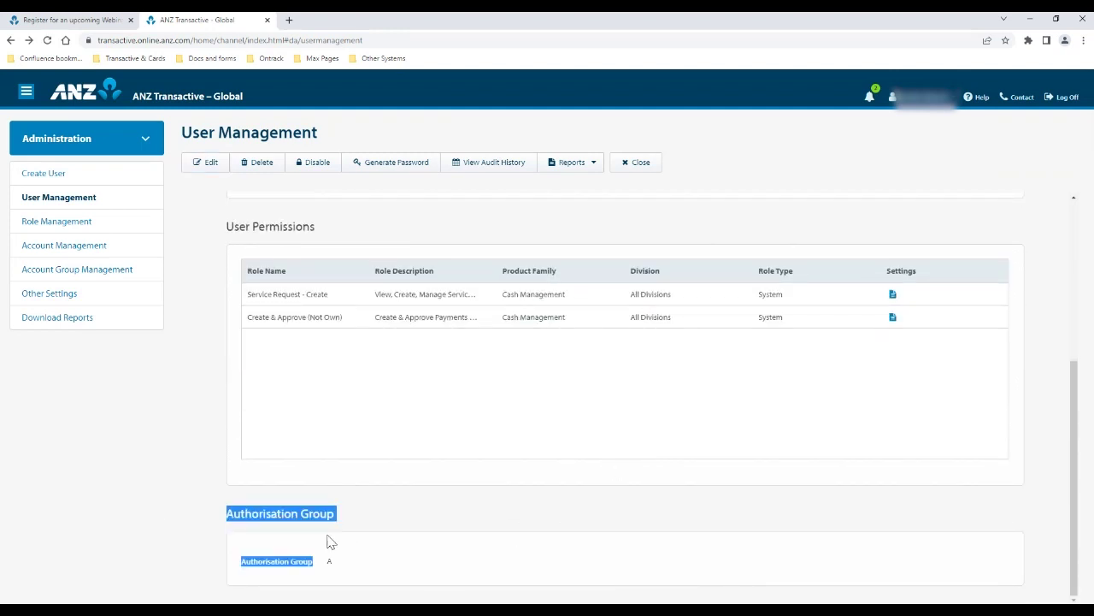
click(339, 567)
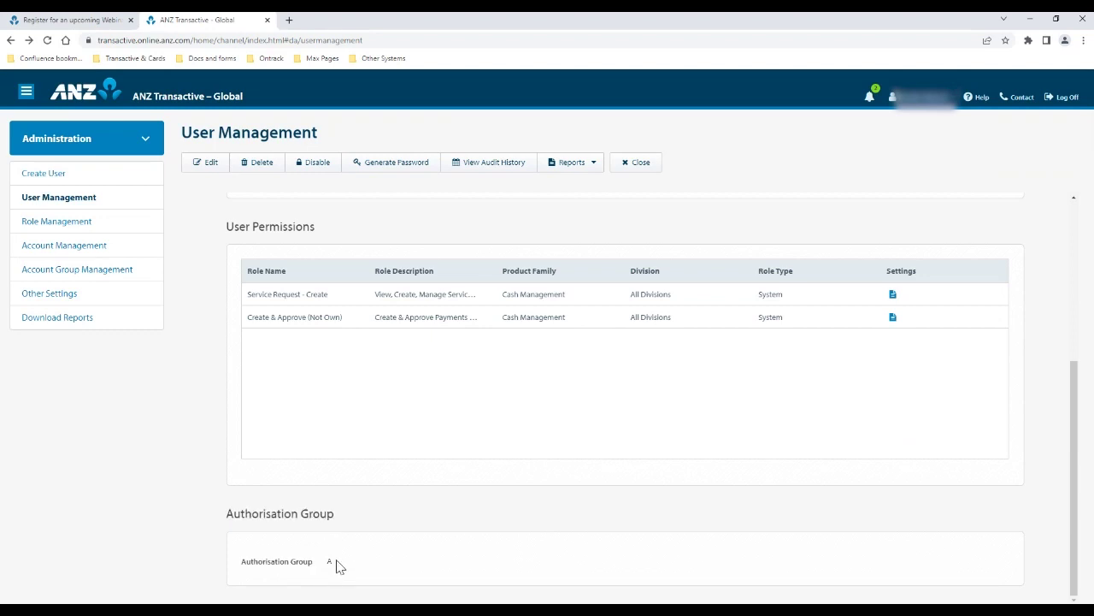
double_click(330, 562)
click(364, 536)
Close the Test user record and start a new user from User Management
click(637, 162)
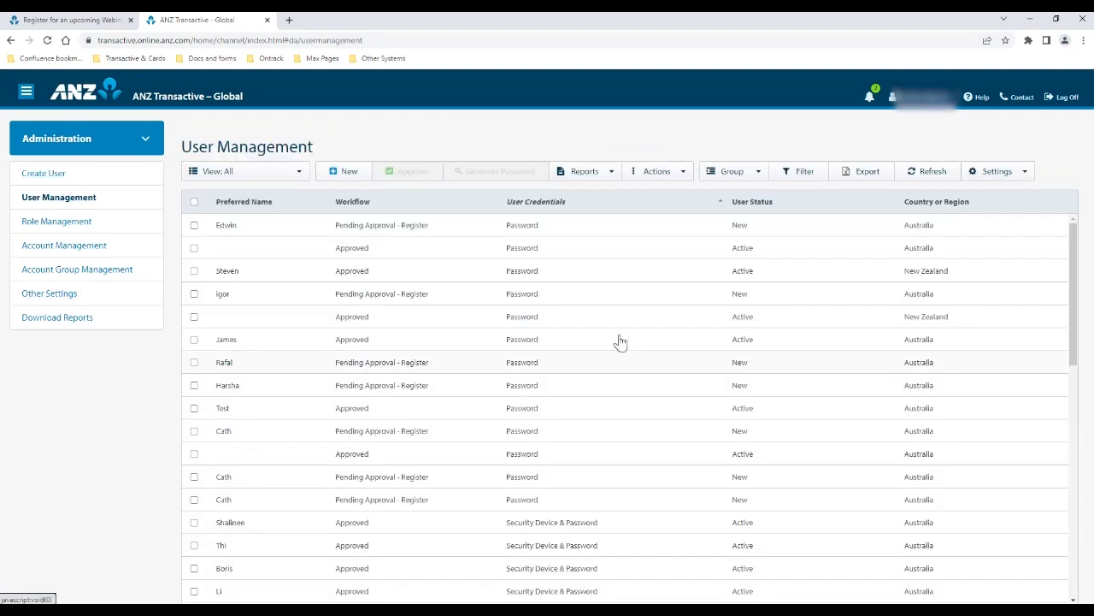
click(334, 174)
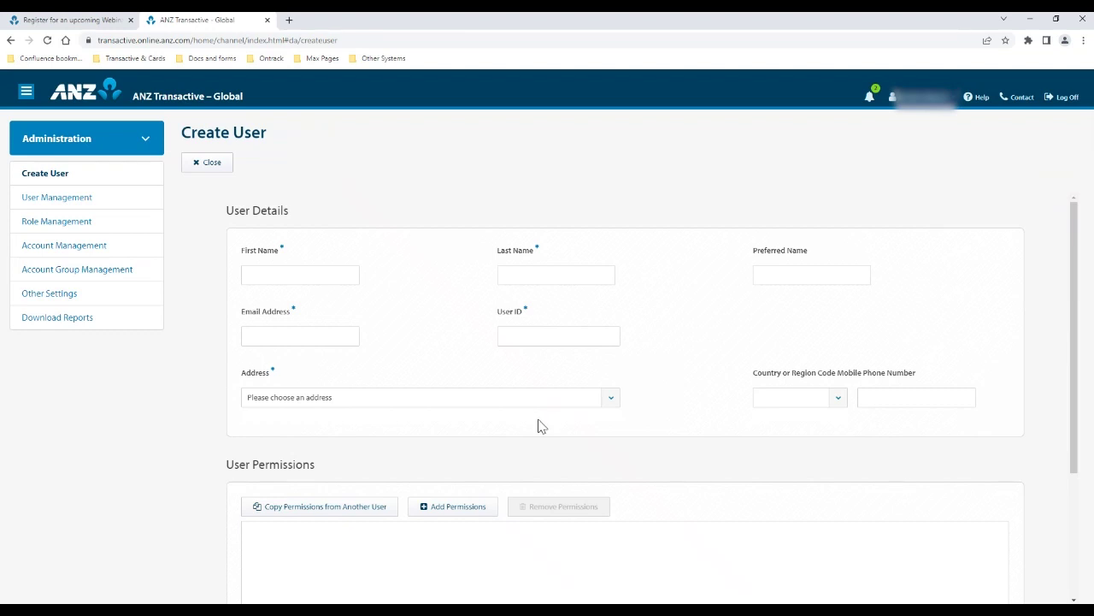
Enter the new user's first and last names, an e-mail address and an available user ID
click(281, 277)
text(test)
key(Tab)
text(t)
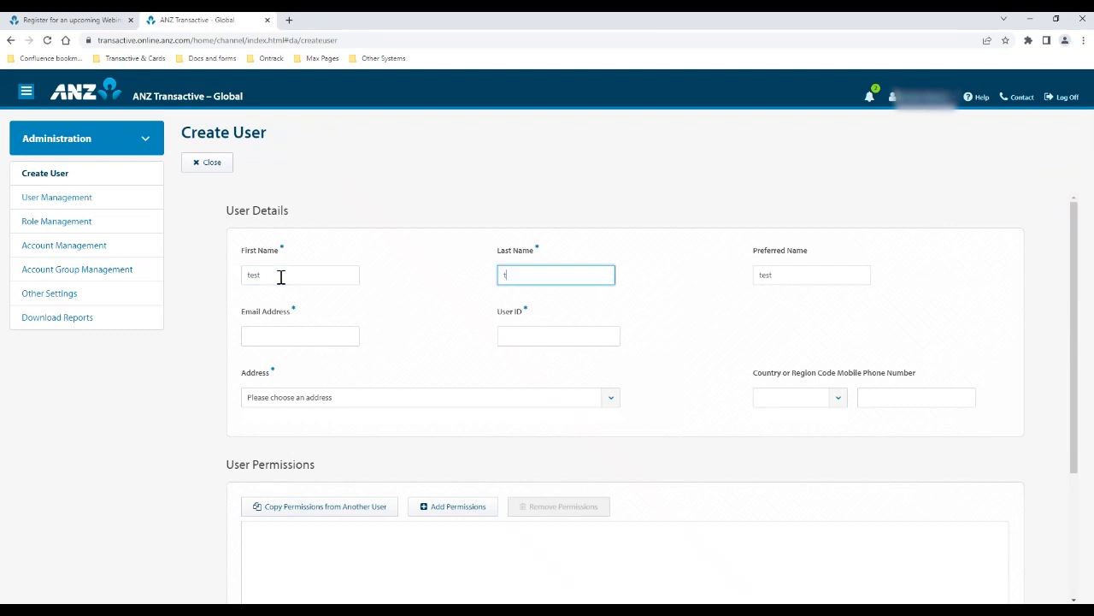
key(Tab)
key(Tab)
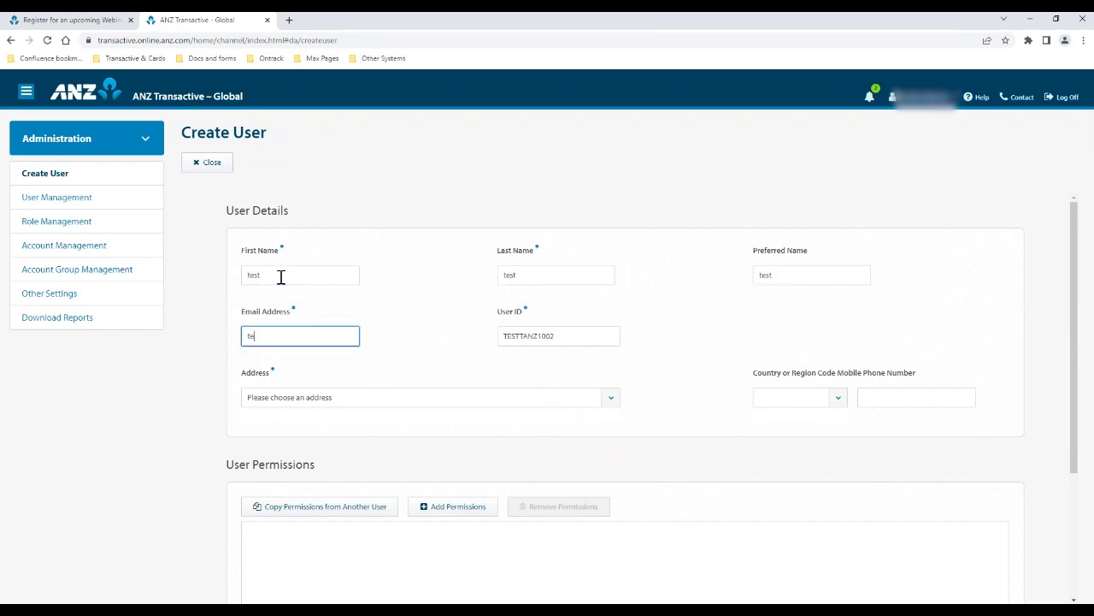
click(560, 335)
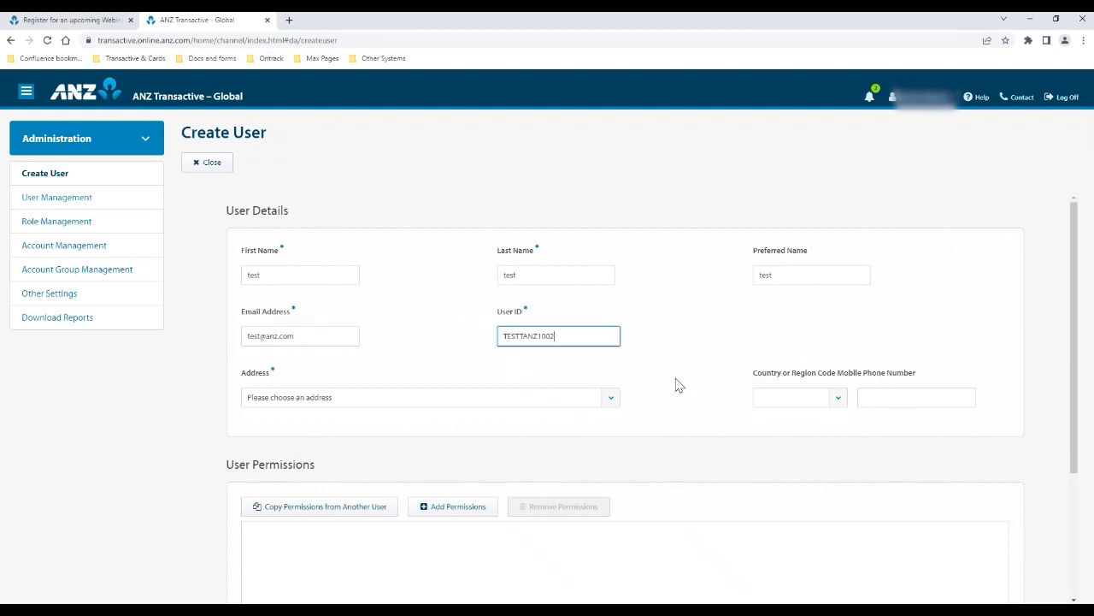
click(578, 365)
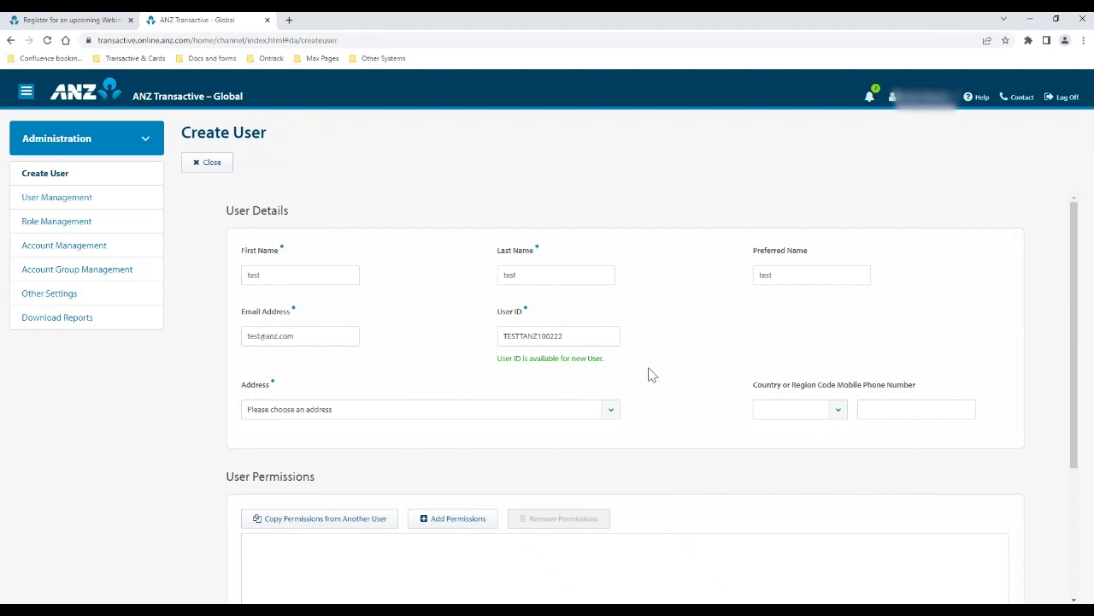
Choose the Adelaide office address from the Address dropdown and move down the form
click(609, 412)
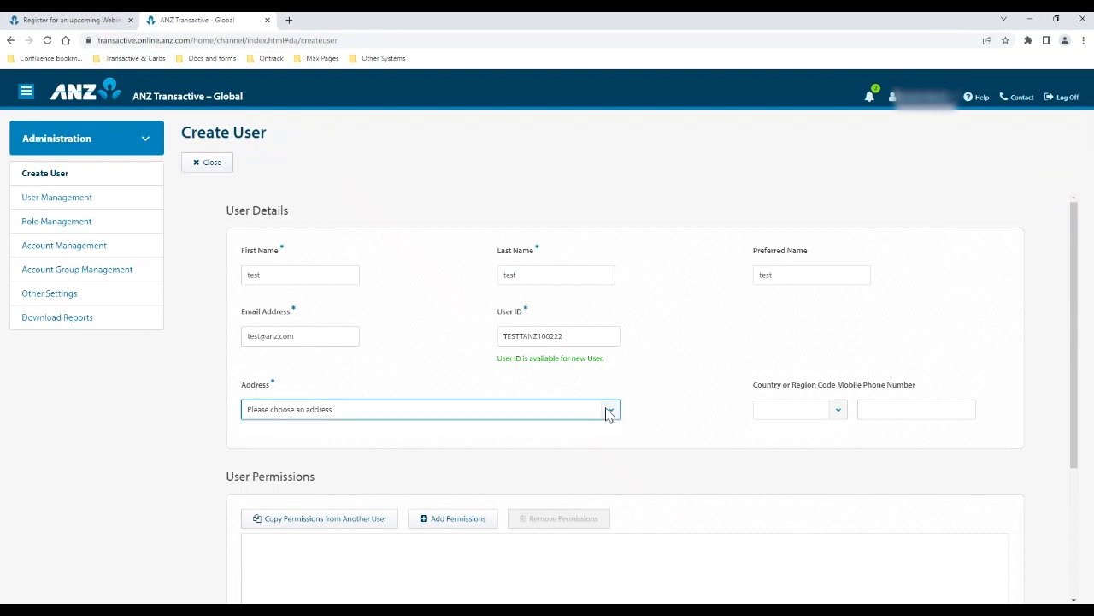
click(522, 450)
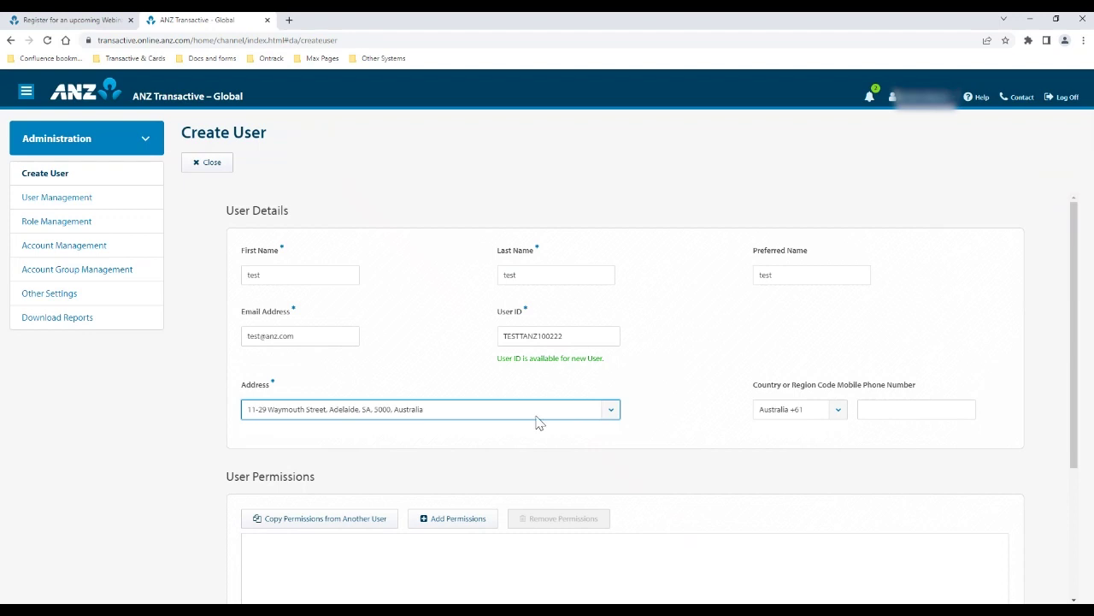
click(718, 438)
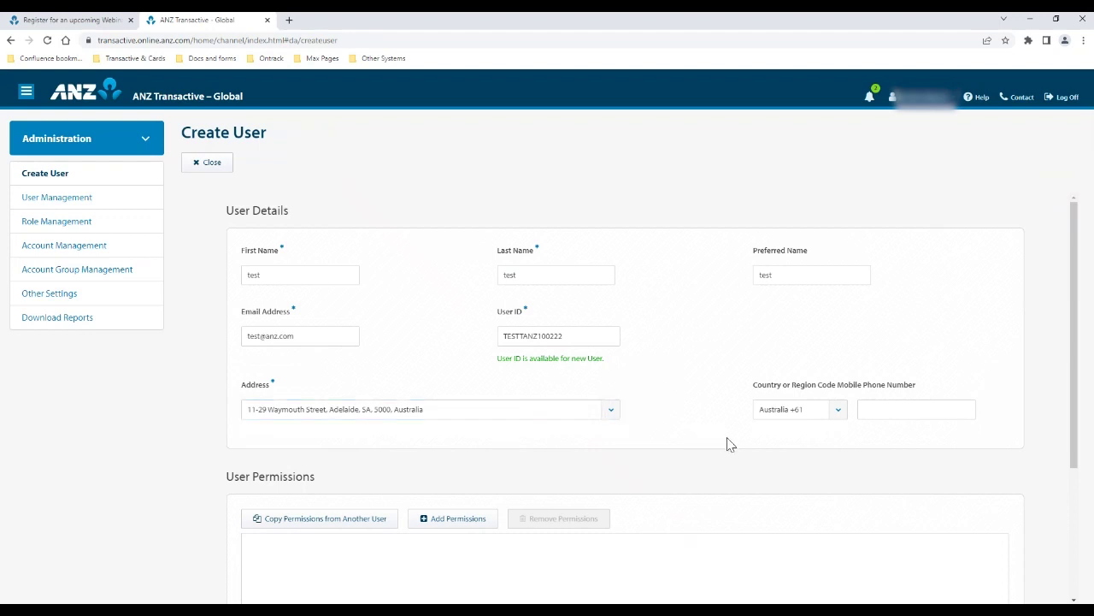
scroll(645, 430, down, 2)
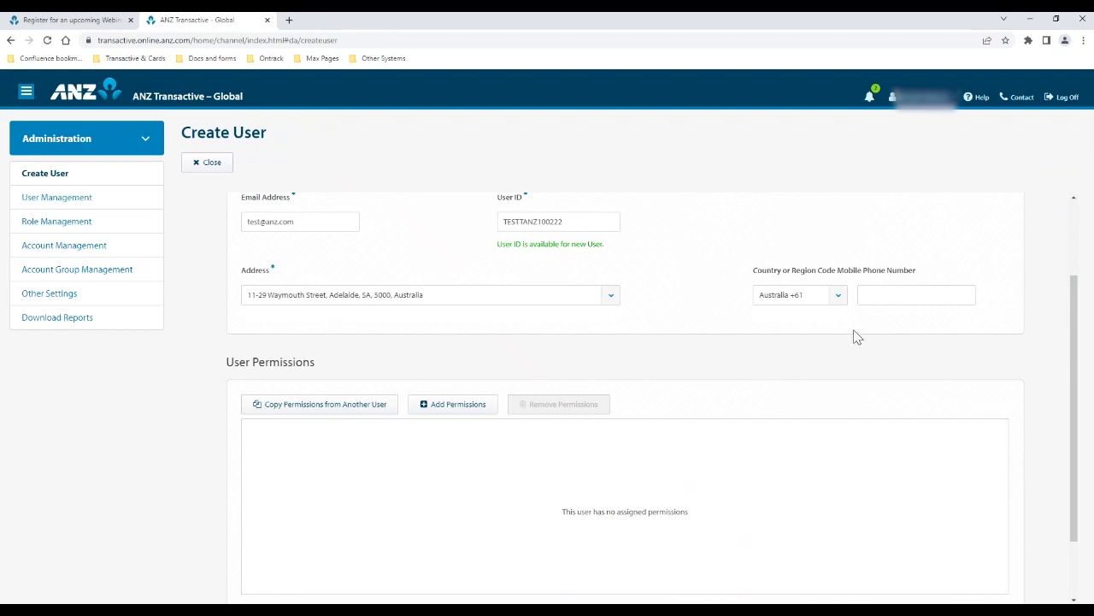
scroll(858, 337, down, 1)
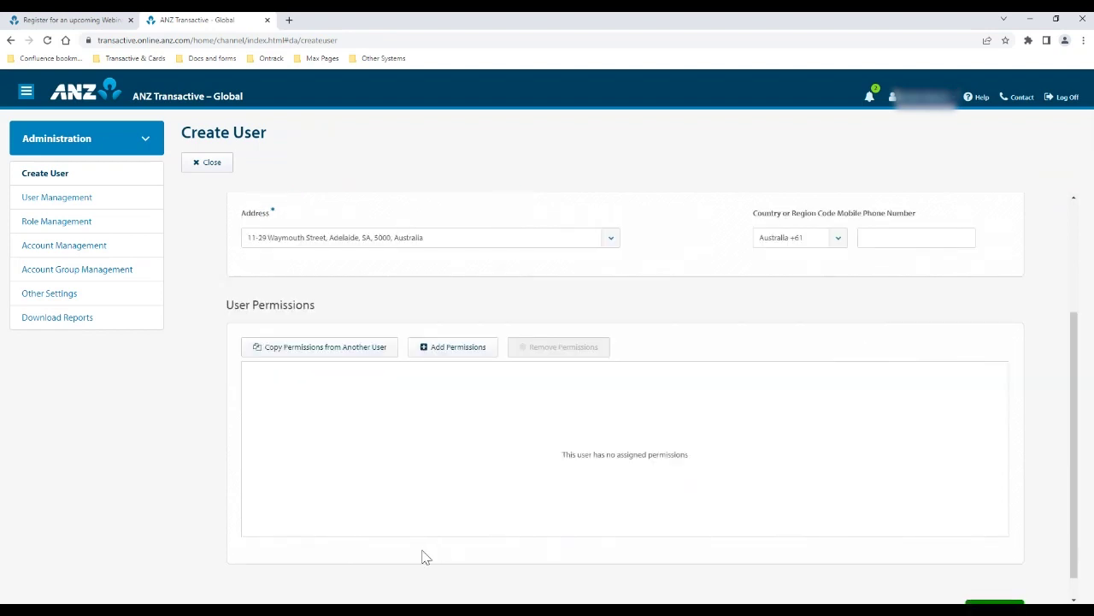
scroll(424, 557, down, 1)
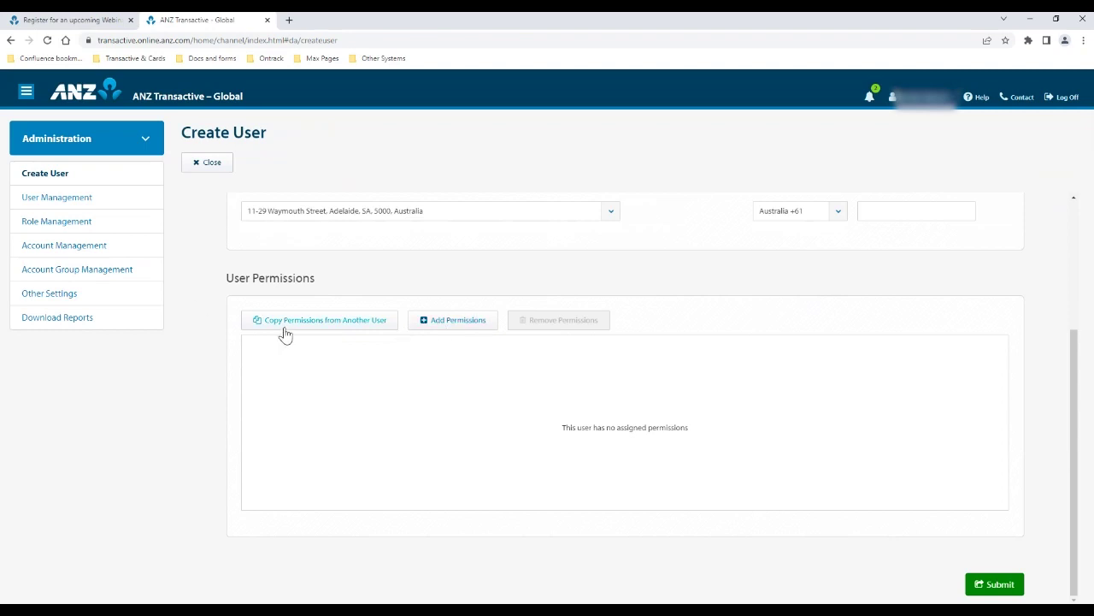
Copy permissions from the existing Test user, found by searching 'test'
click(286, 330)
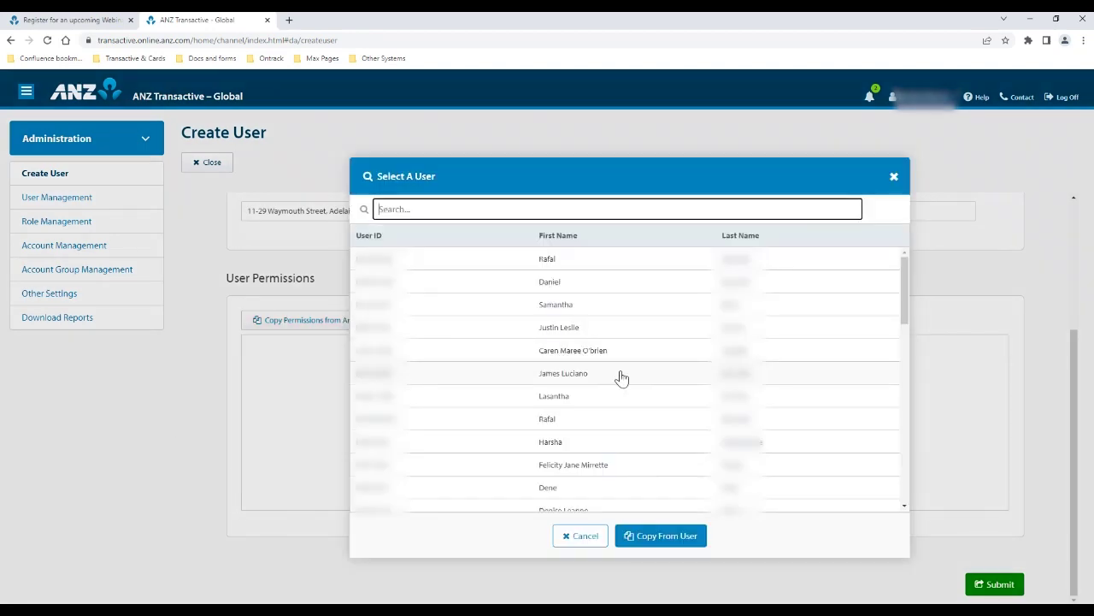
text(test)
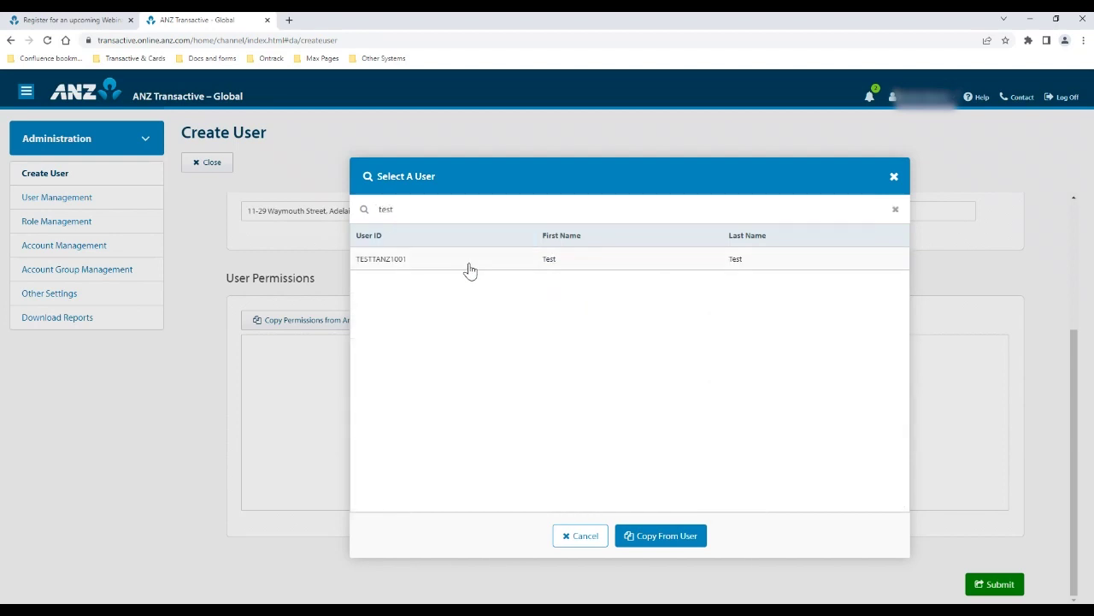
click(469, 269)
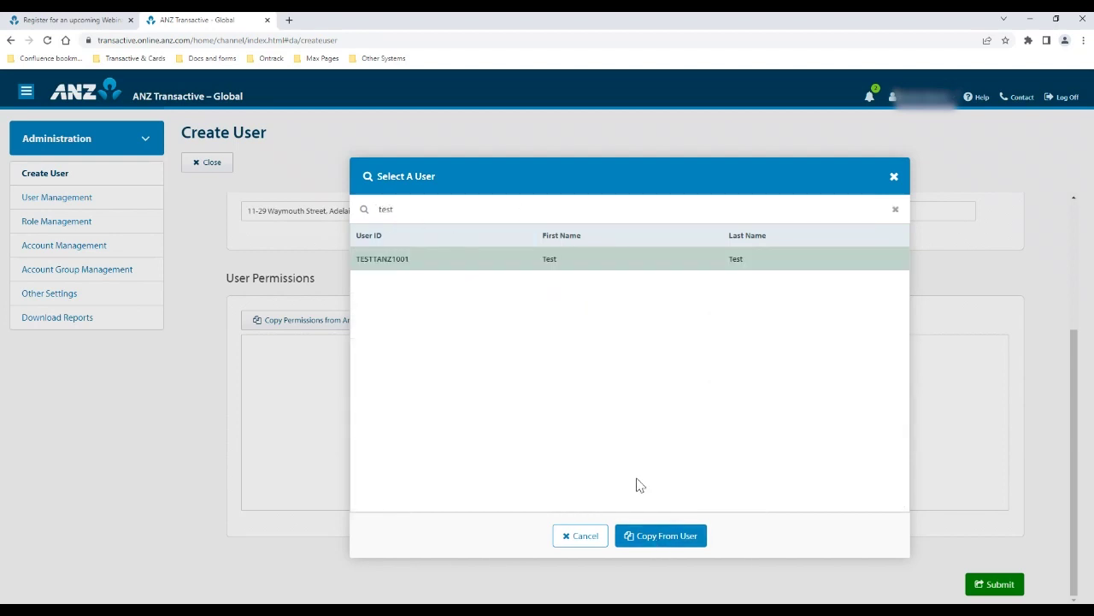
click(646, 535)
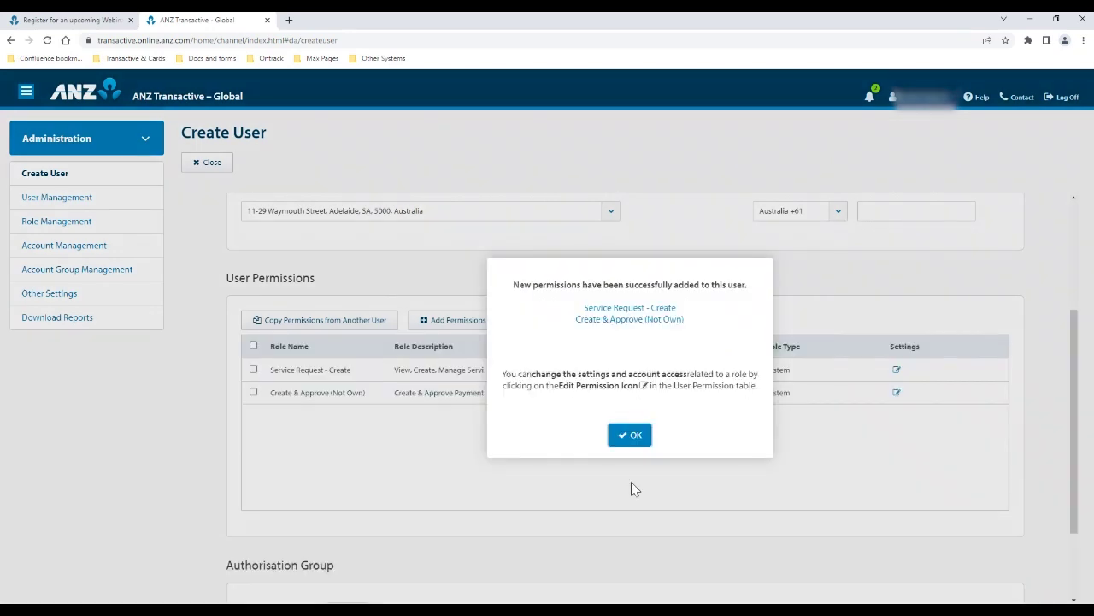
Acknowledge the copied permissions and check the Create & Approve role settings, closing them unchanged
click(630, 436)
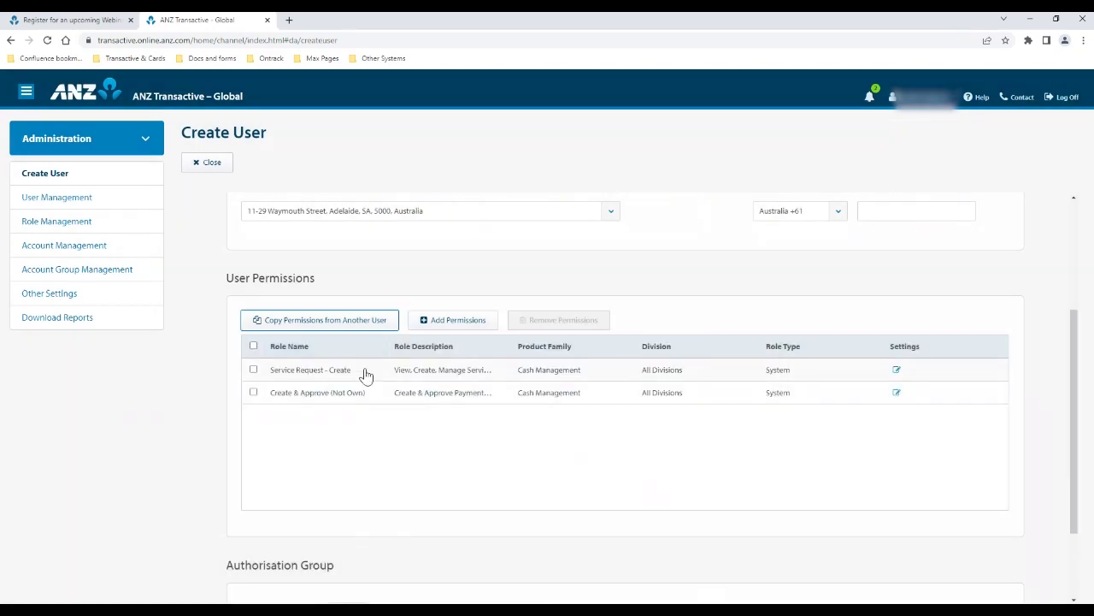
click(896, 393)
scroll(513, 405, down, 5)
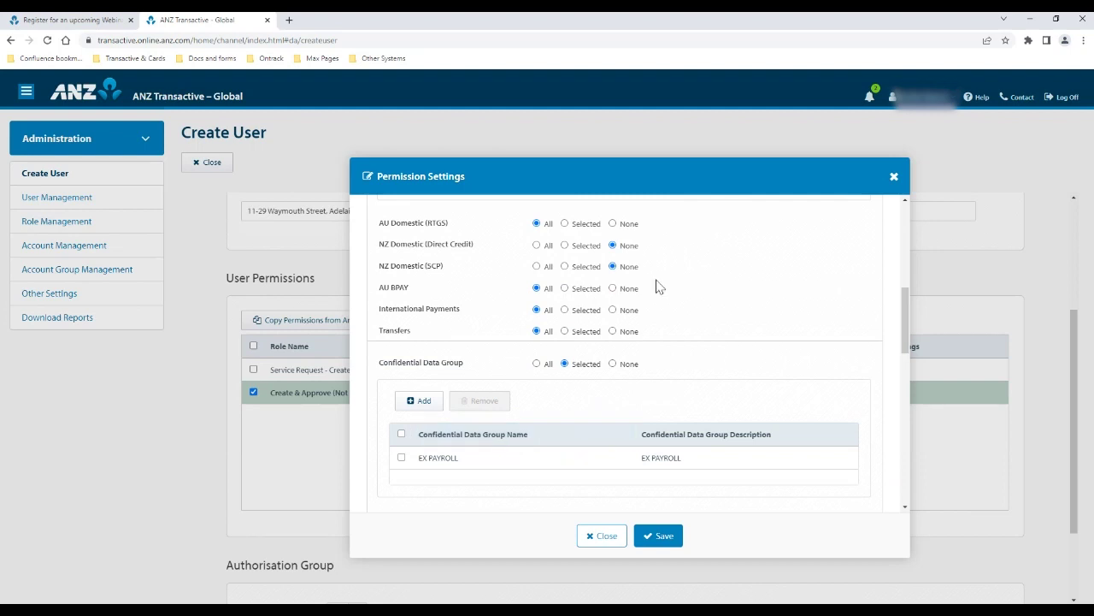
scroll(716, 418, down, 1)
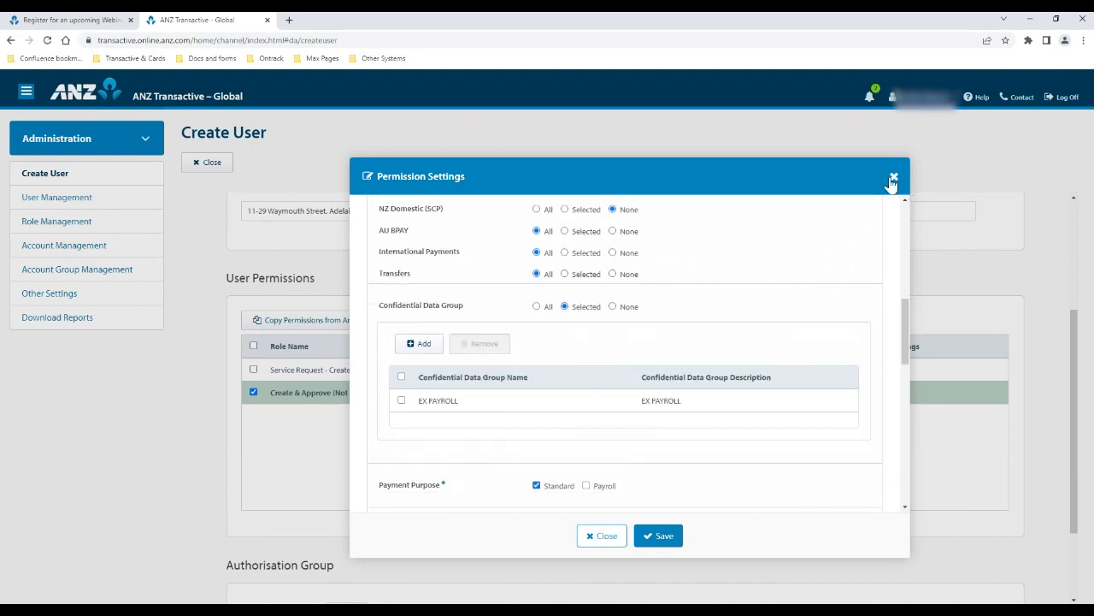
click(894, 176)
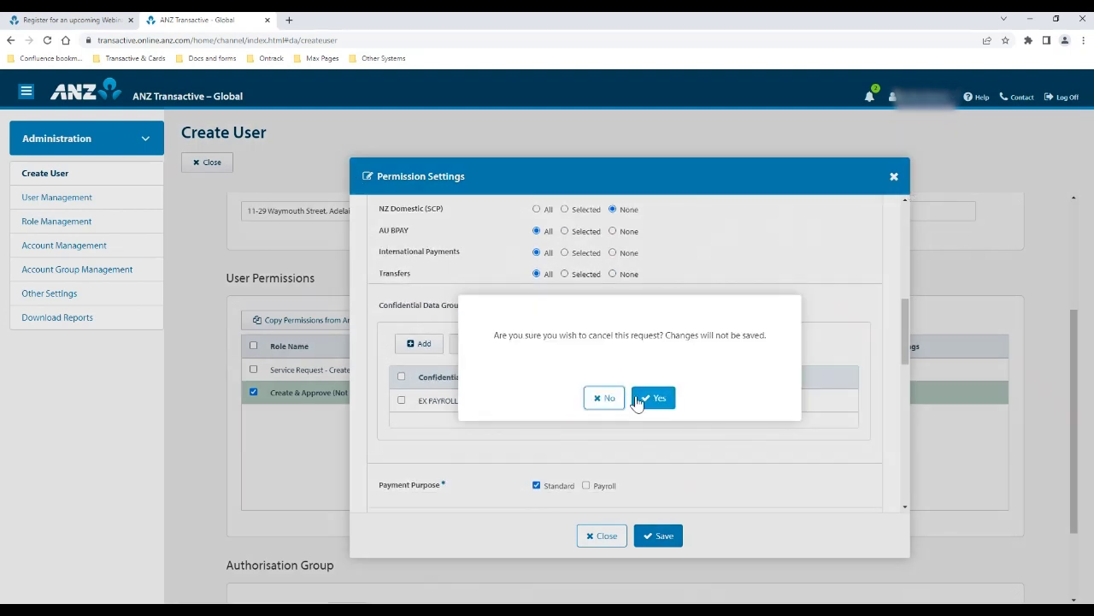
click(637, 401)
Set the new user's Authorisation Group to B and submit the user for approval
scroll(941, 367, down, 3)
click(359, 502)
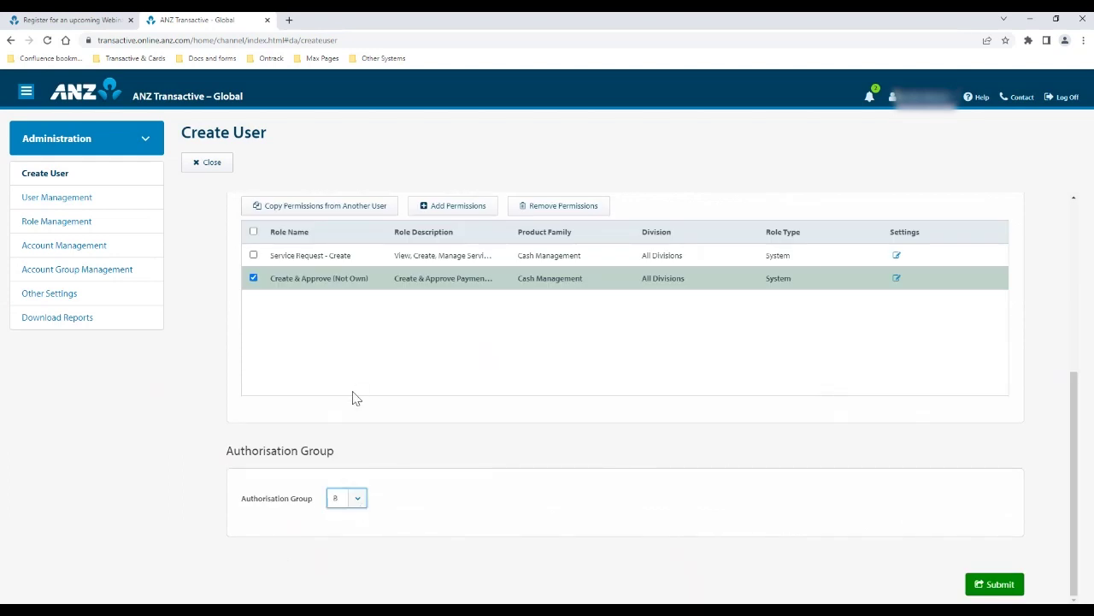
click(1000, 585)
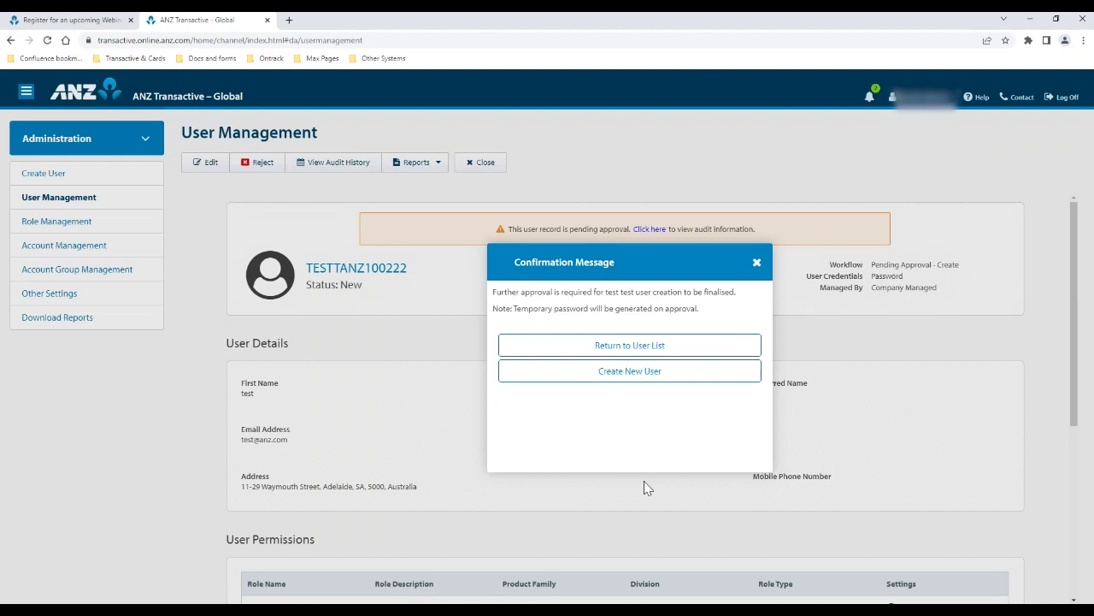
Dismiss the Confirmation Message once the new user shows as pending approval
click(756, 265)
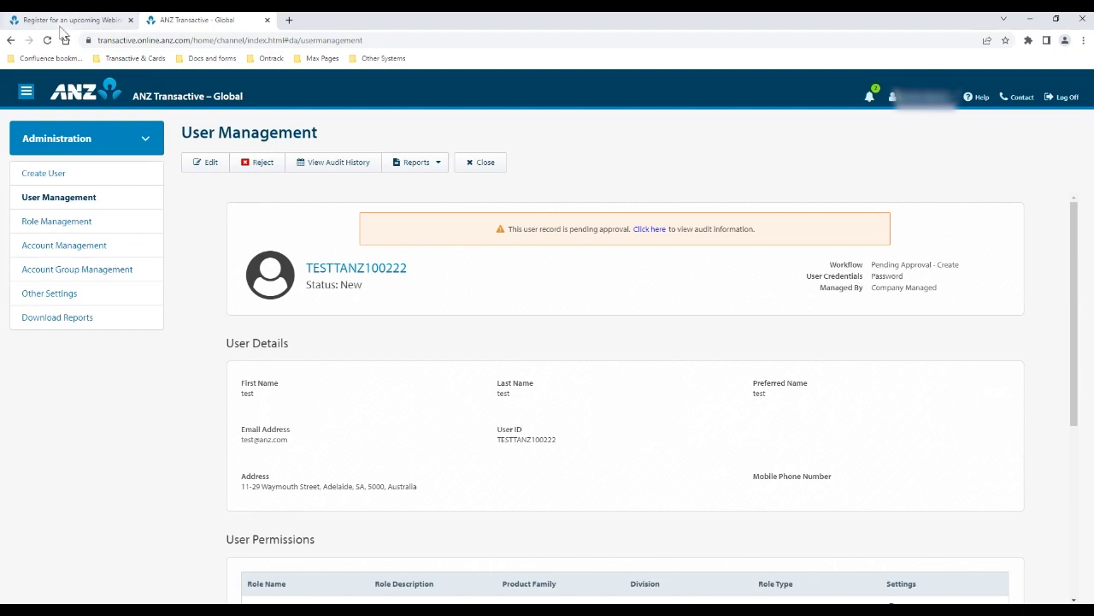
Go to the ANZ Digital Services Help site and open the Administration articles
click(979, 100)
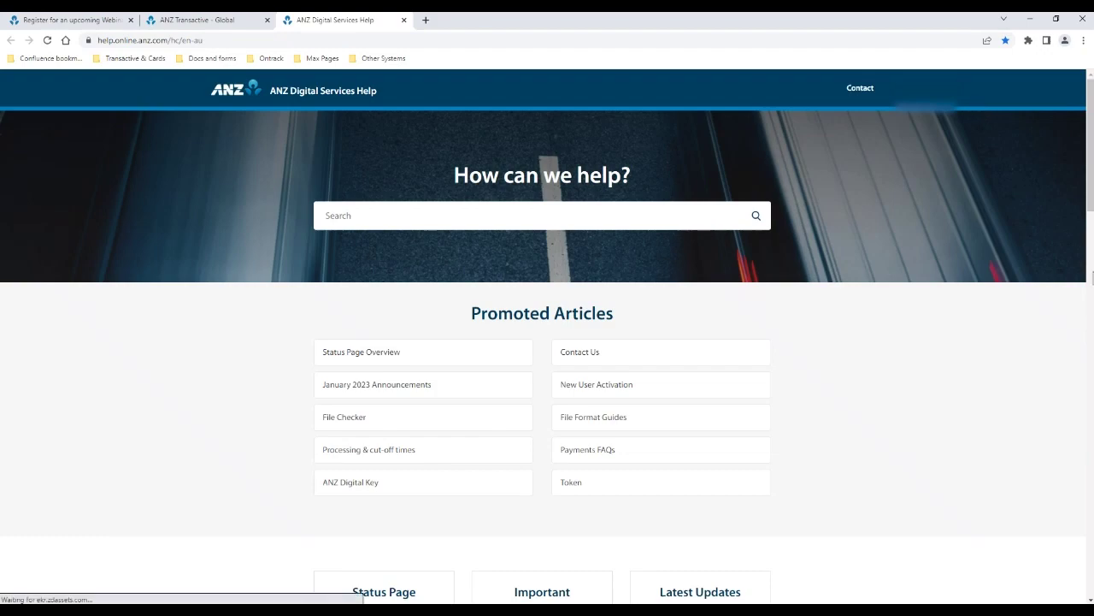
scroll(521, 482, down, 6)
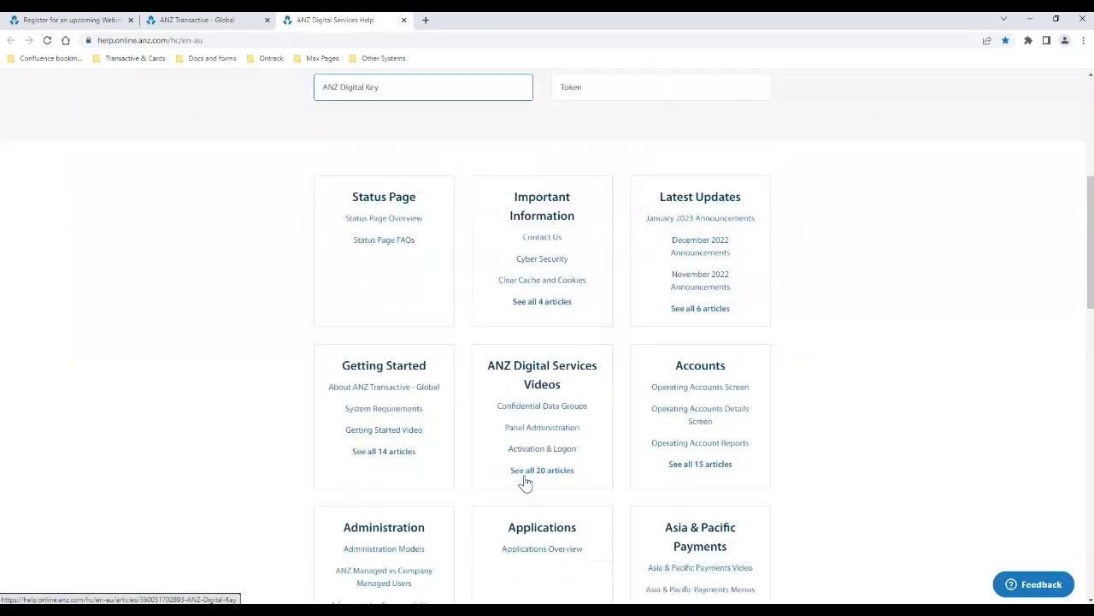
click(364, 407)
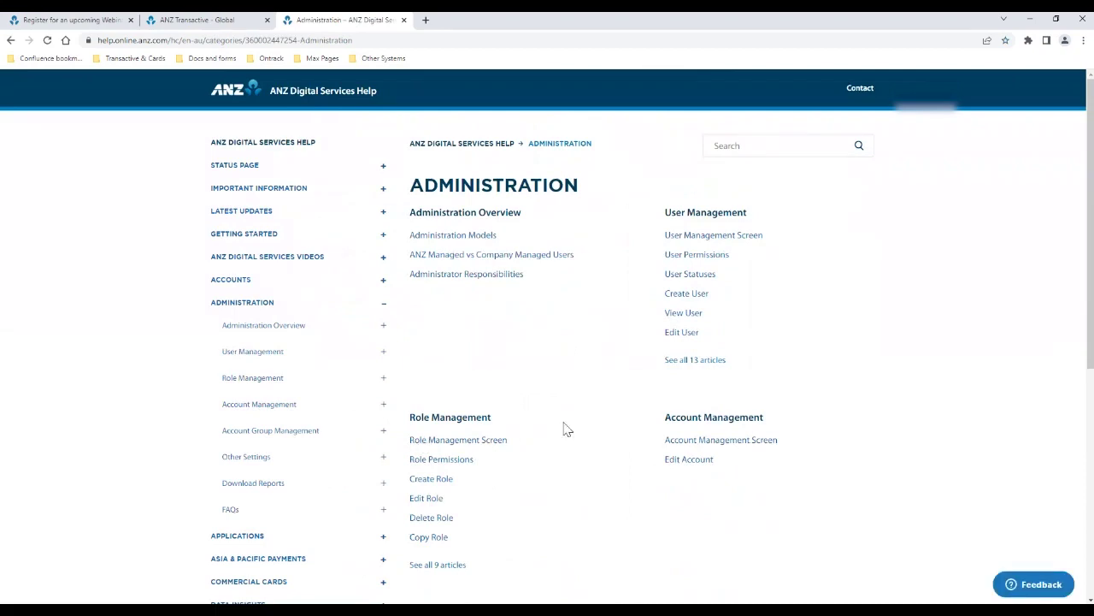
Expand Other Settings in the sidebar and open the Other Settings Screen article
scroll(549, 432, down, 1)
scroll(550, 433, down, 2)
scroll(550, 432, up, 2)
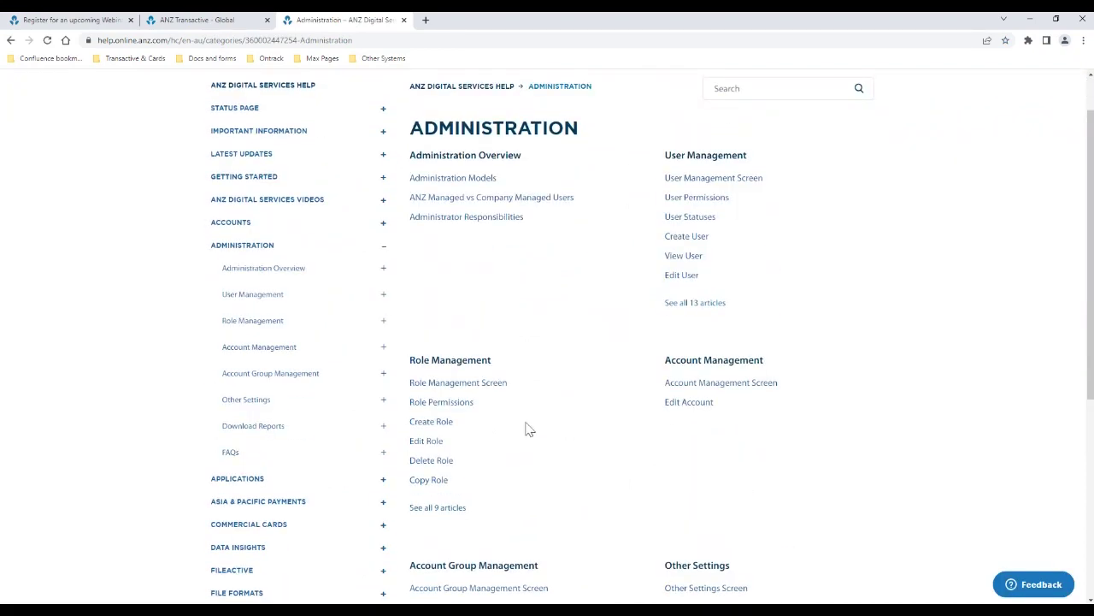
click(267, 401)
scroll(350, 427, down, 1)
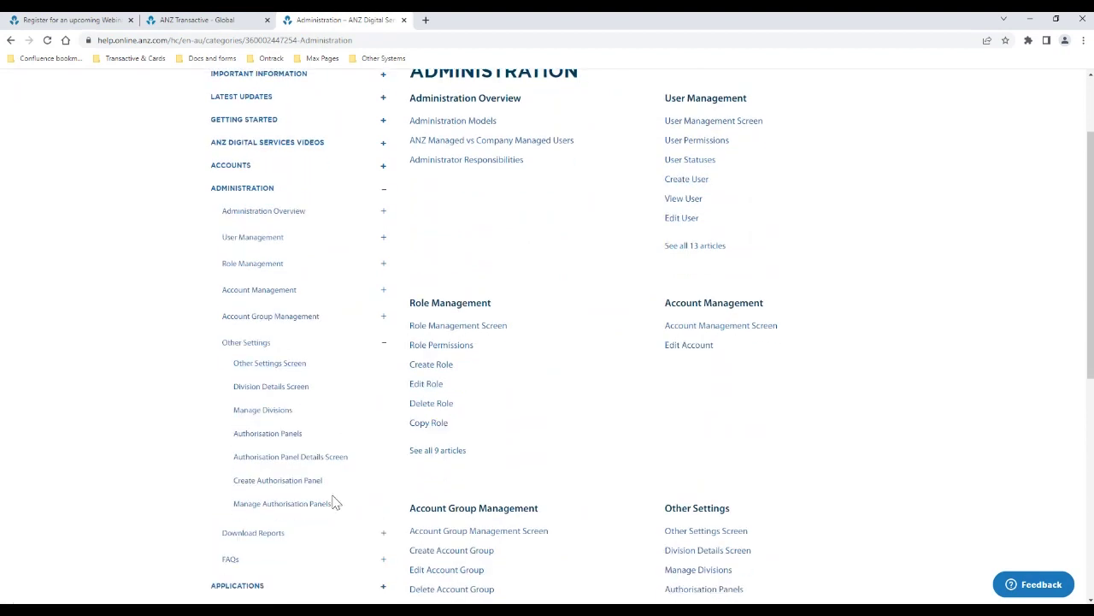
click(305, 366)
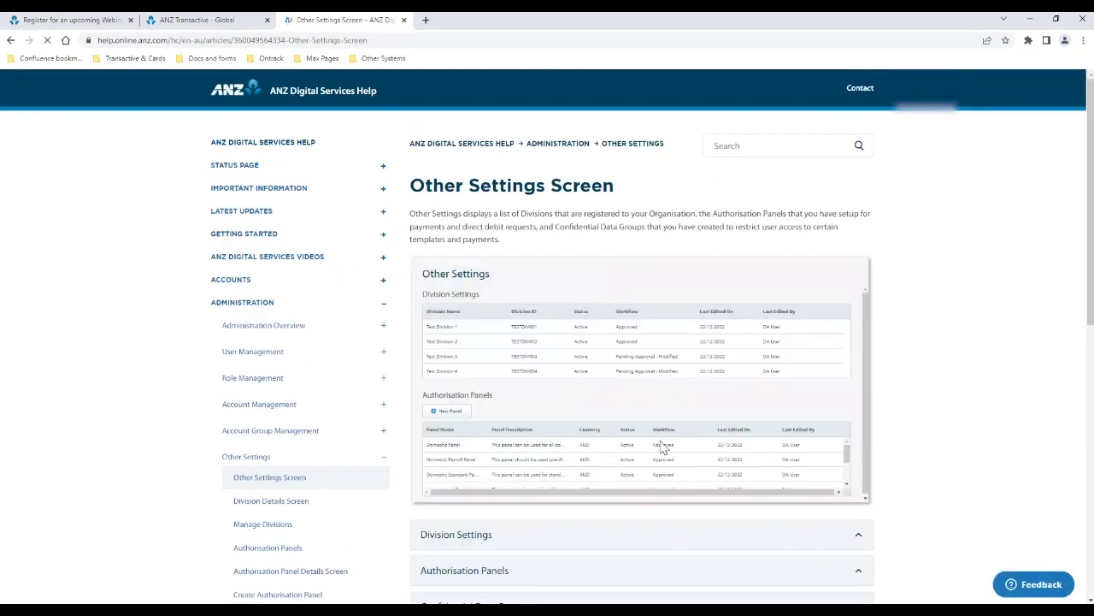
Expand the Confidential Data Group and Authorisation Panels sections of the article
scroll(675, 466, down, 2)
click(630, 446)
scroll(658, 458, down, 4)
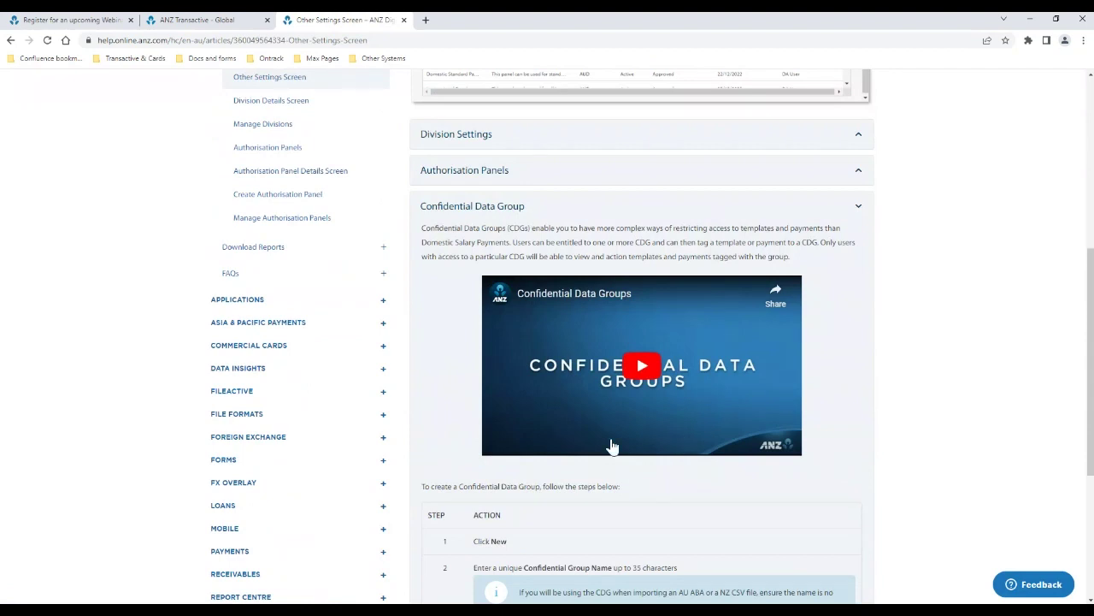
click(683, 182)
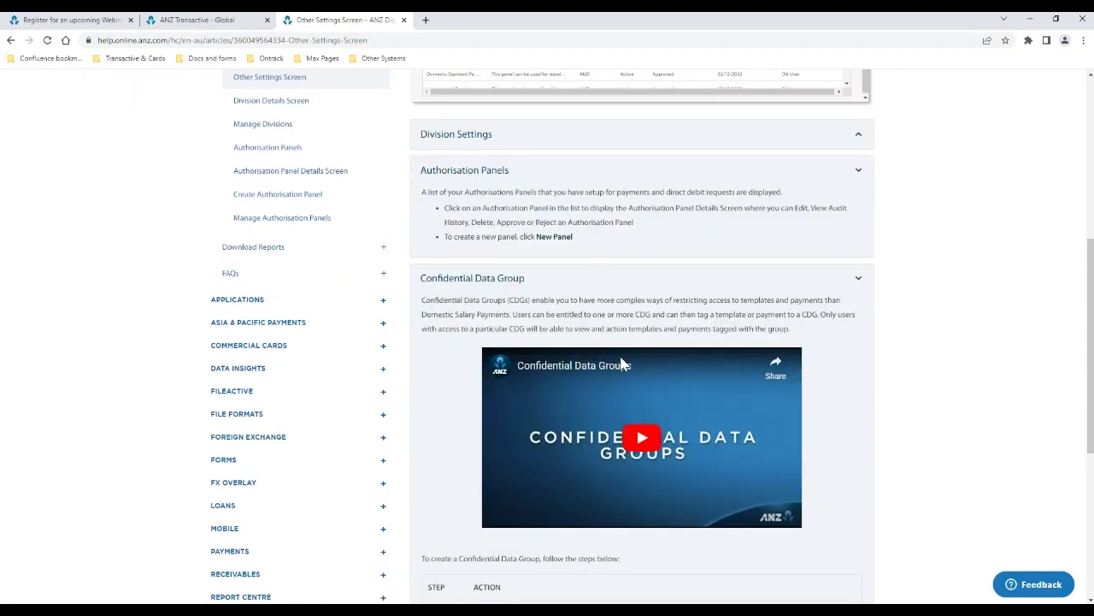
Go back to the help site's home page with its Promoted Articles
scroll(612, 375, up, 1)
scroll(612, 375, up, 1)
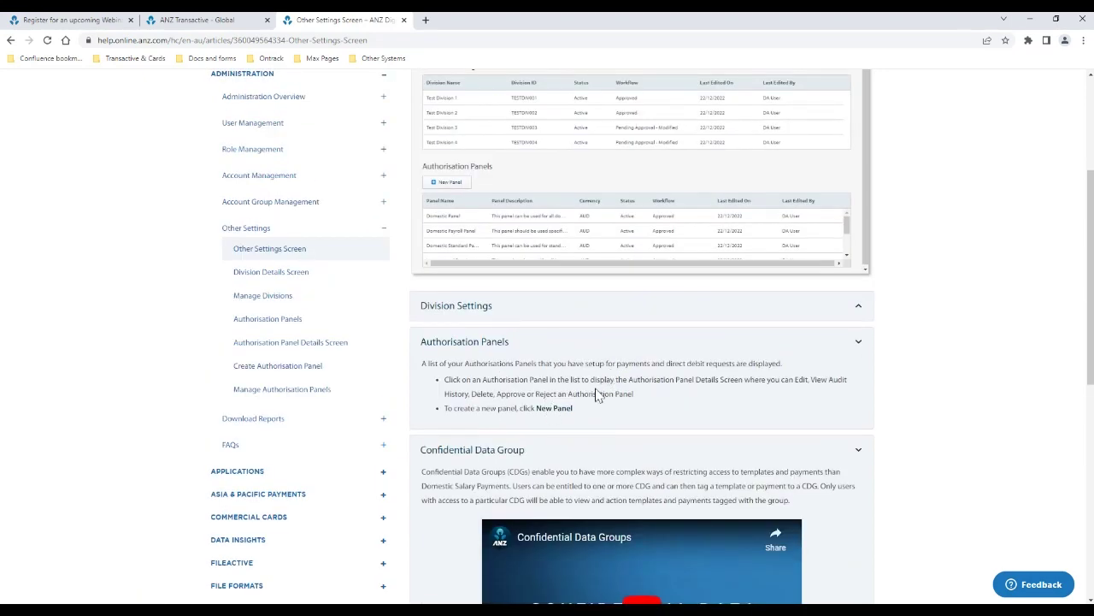
scroll(572, 419, up, 3)
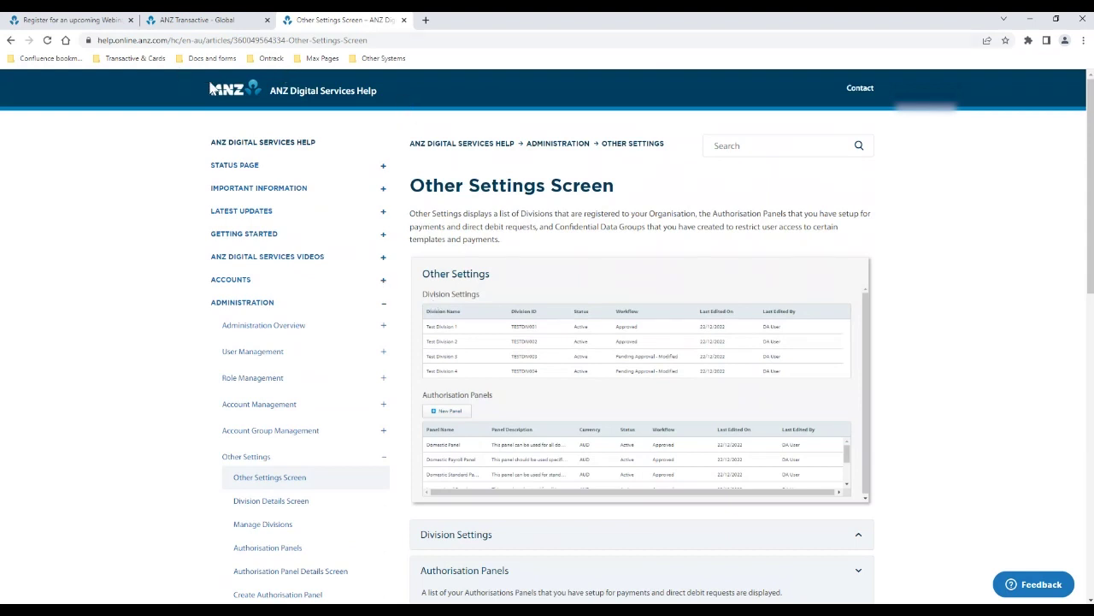
click(226, 92)
From the Help home, open the Status Page Overview article and launch its ANZ Digital Services Status Page link
click(401, 214)
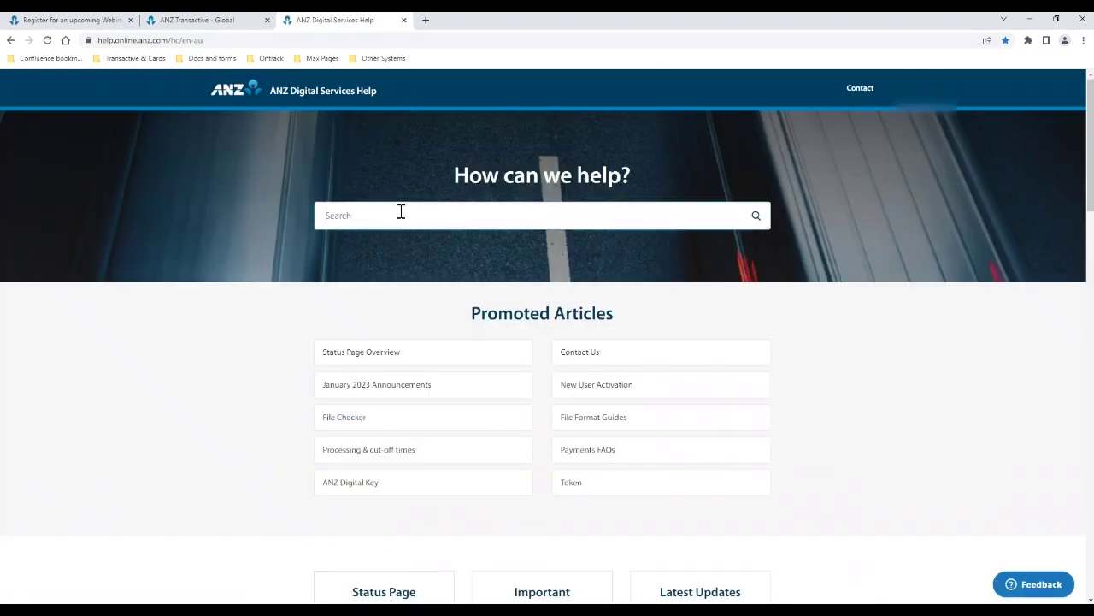
click(376, 363)
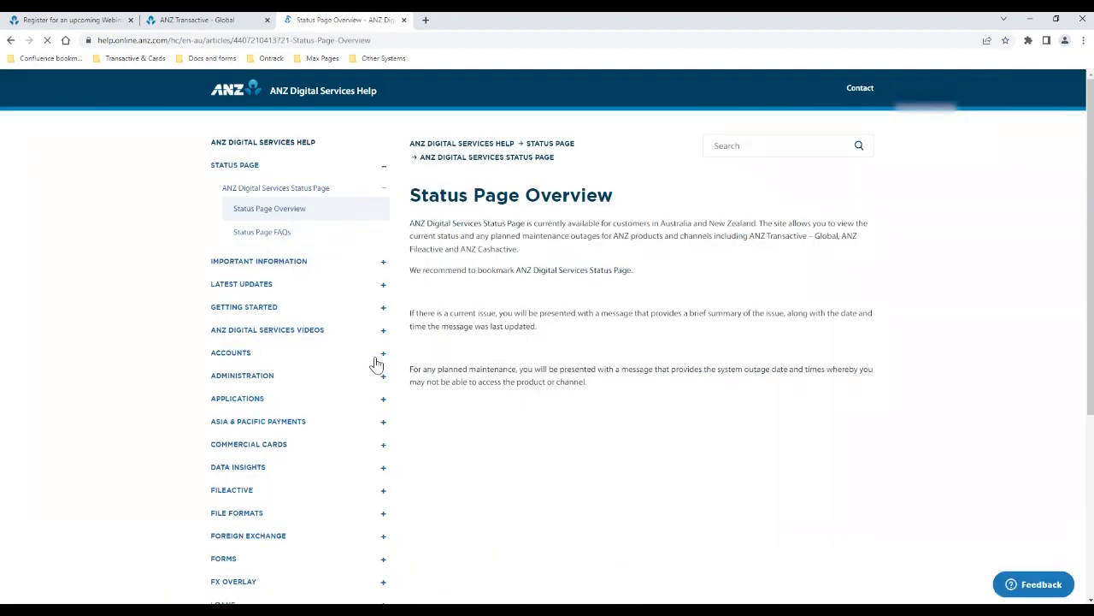
click(535, 272)
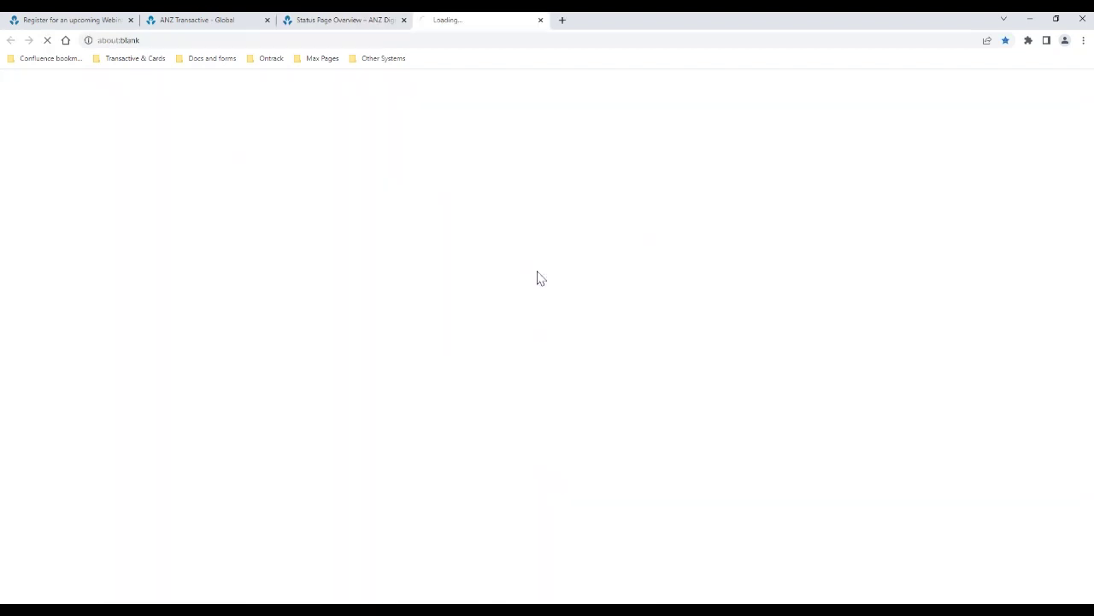
Expand ANZ Transactive-Global to confirm its seven services are operational, then return to the Transactive tab
click(314, 329)
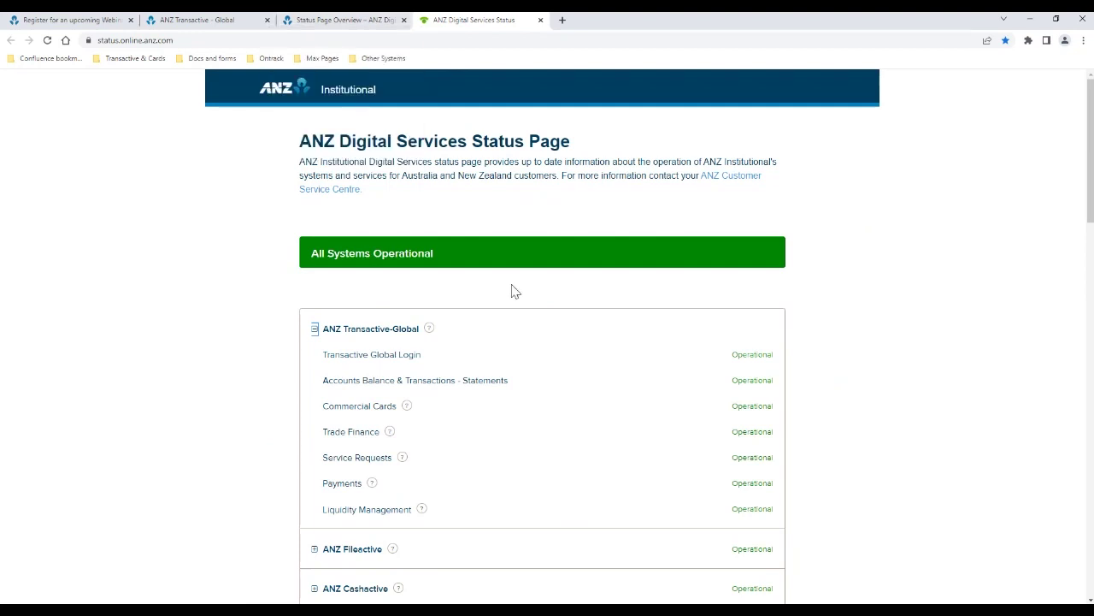
click(220, 21)
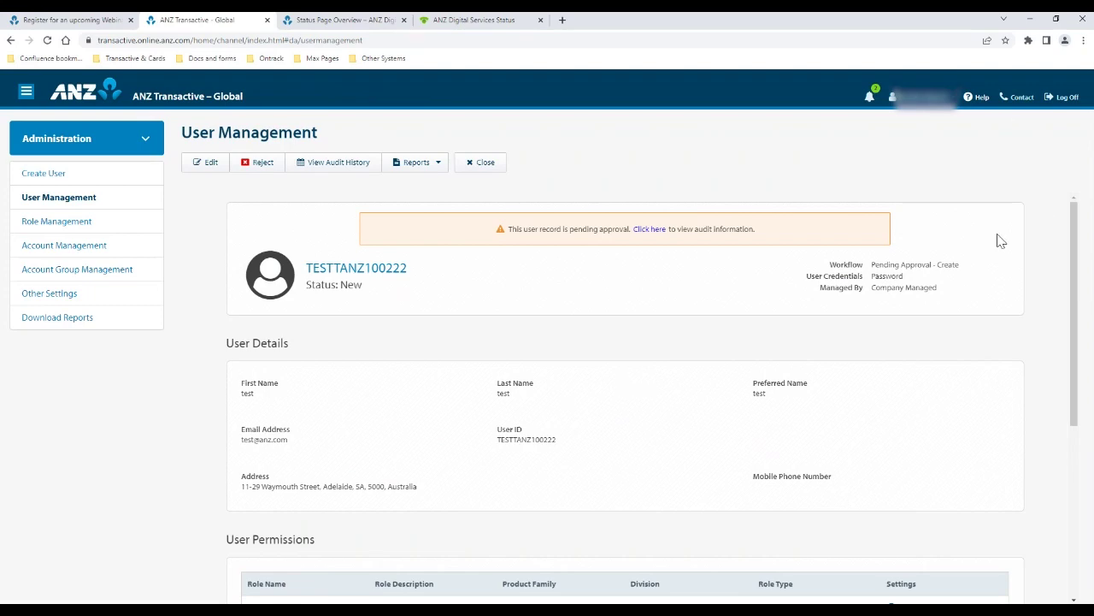
click(1022, 98)
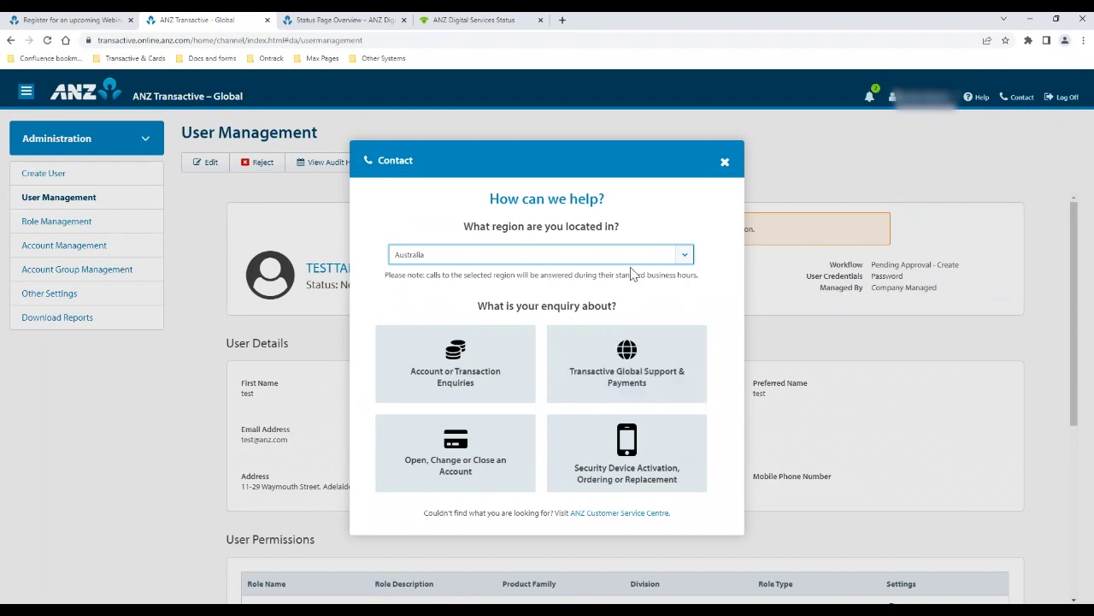
click(620, 398)
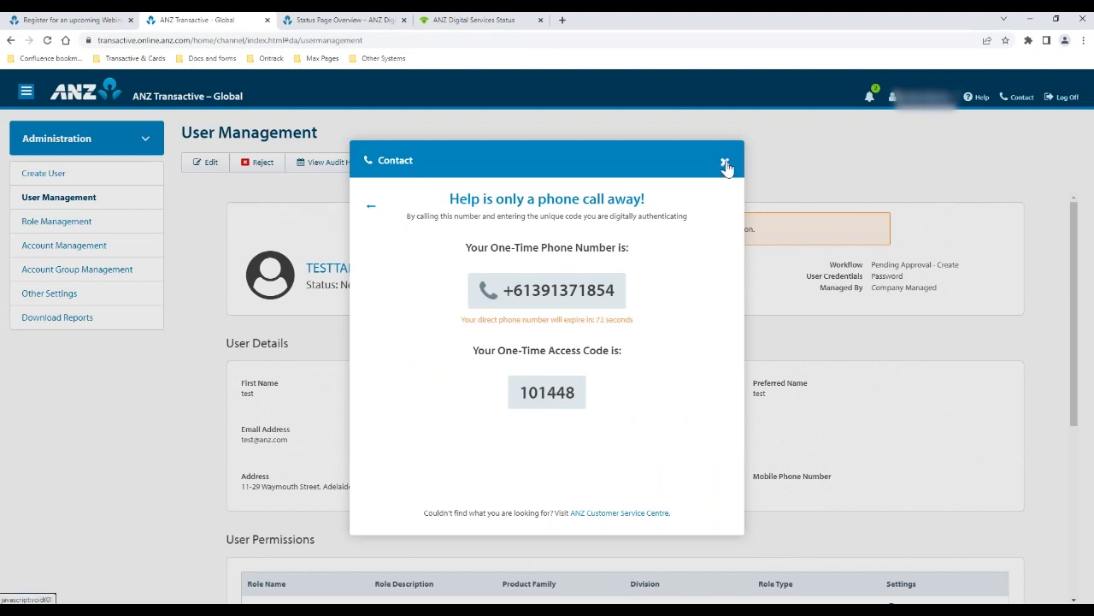
click(724, 163)
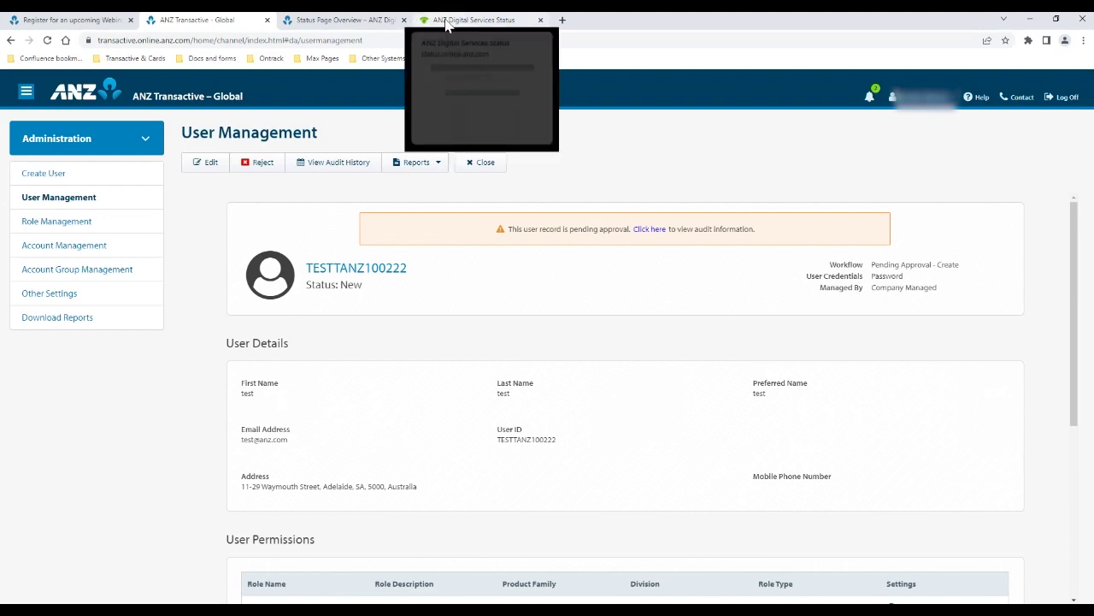
Search the help site for 'webinar' and open the Register for an upcoming Webinar session article
click(981, 100)
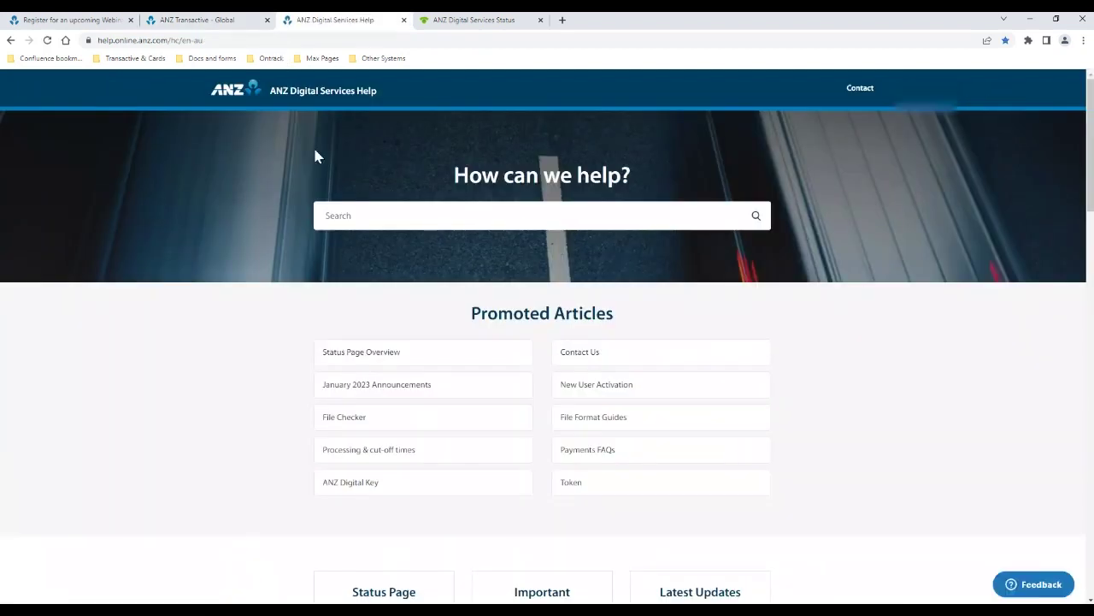
click(392, 215)
text(webinar)
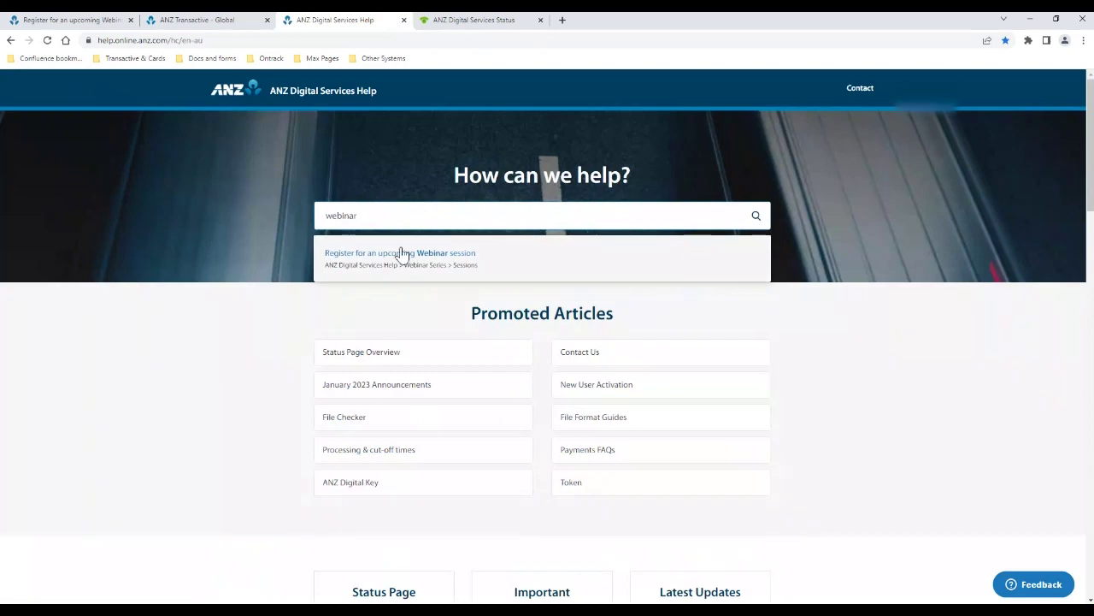
click(399, 248)
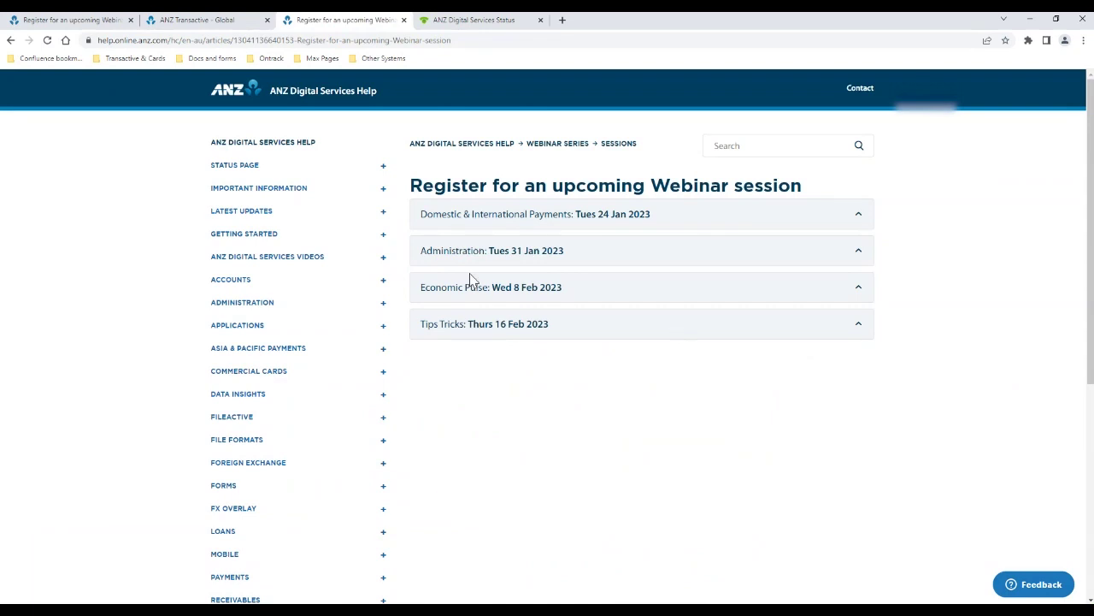
Expand the Economic Pulse webinar details and review them
click(527, 297)
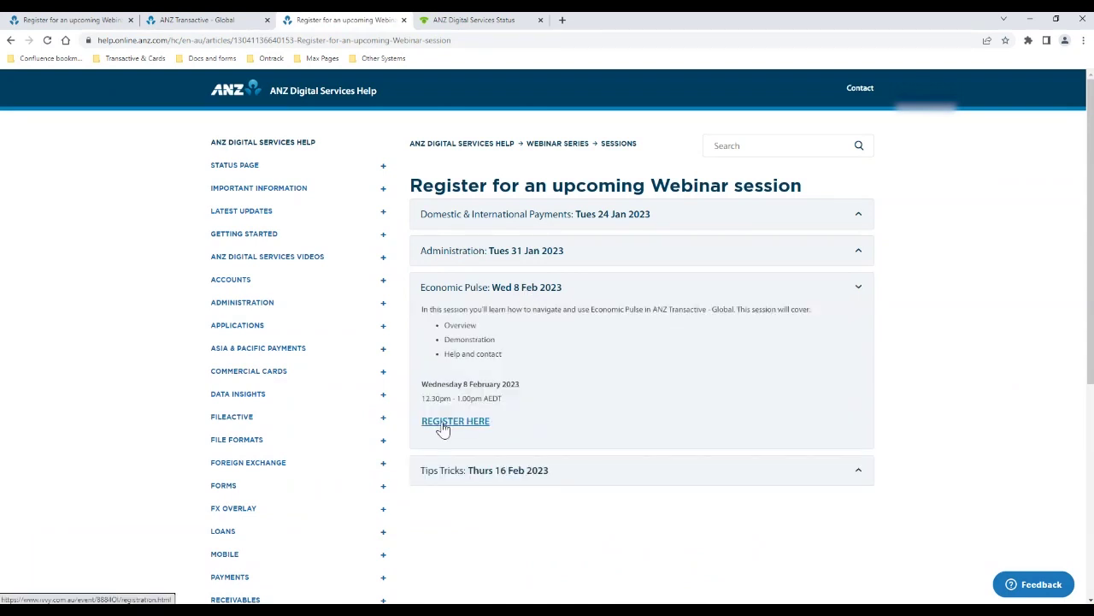
scroll(809, 292, down, 1)
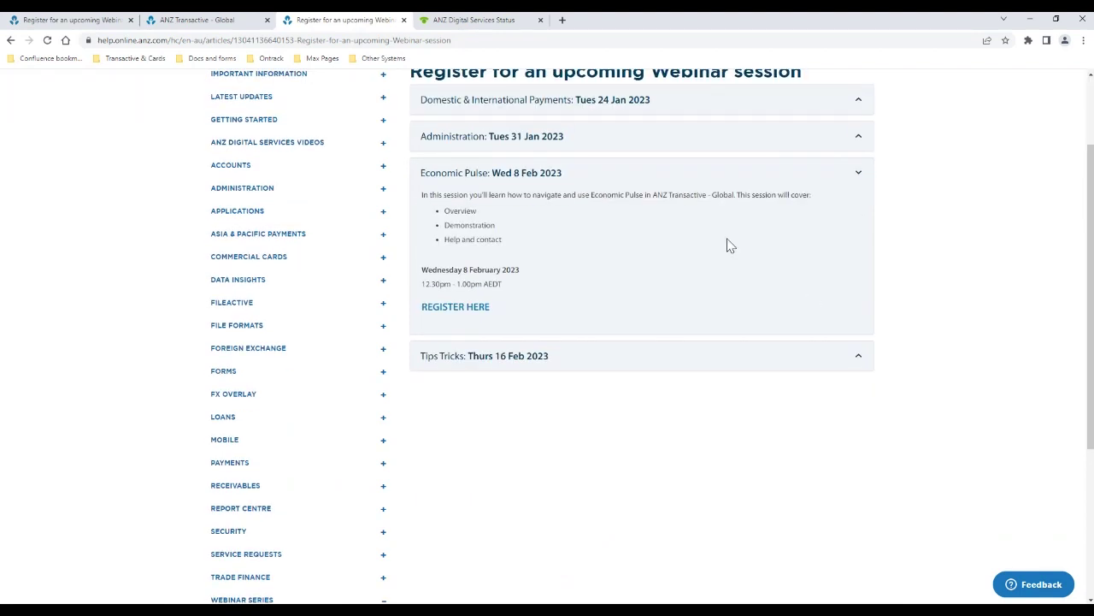
scroll(729, 246, up, 1)
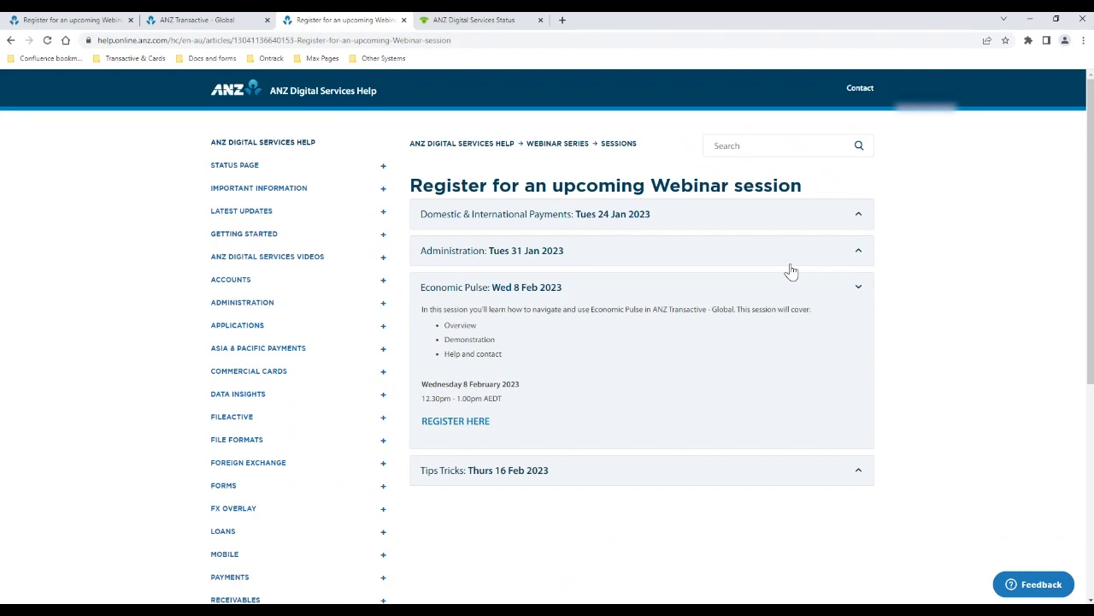
scroll(791, 271, down, 3)
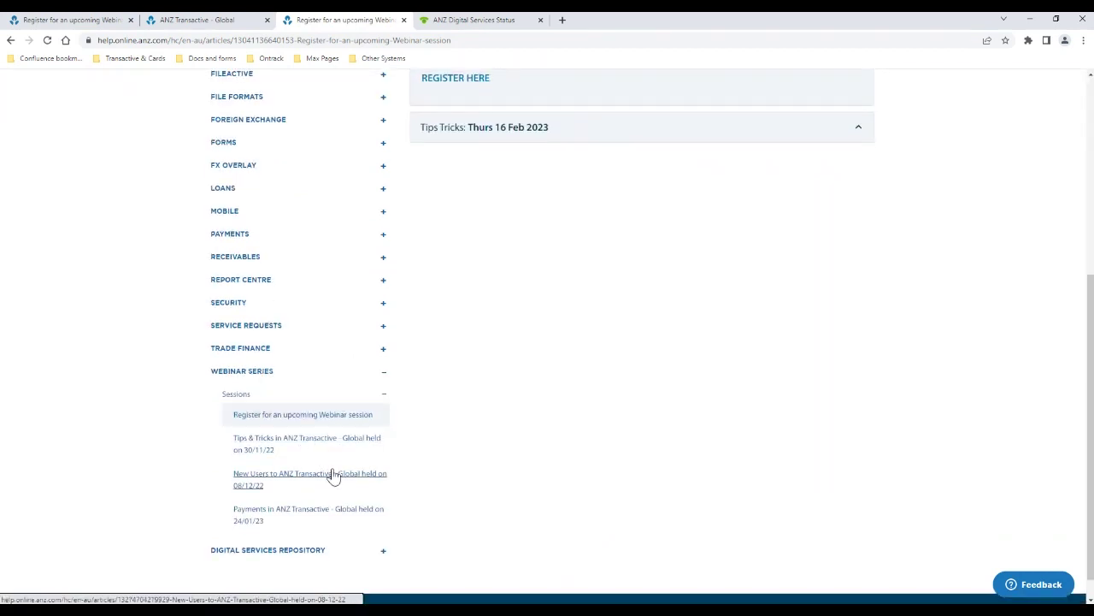
Open the Payments in ANZ Transactive - Global webinar article from 24/01/23 and scroll through it
click(312, 519)
scroll(728, 410, down, 2)
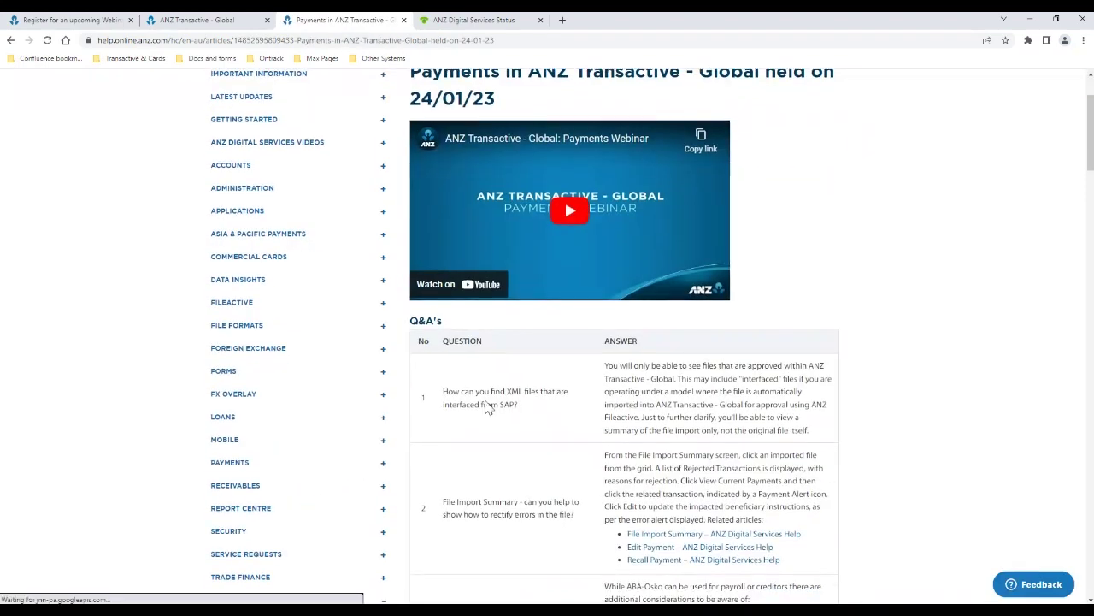
scroll(650, 389, down, 3)
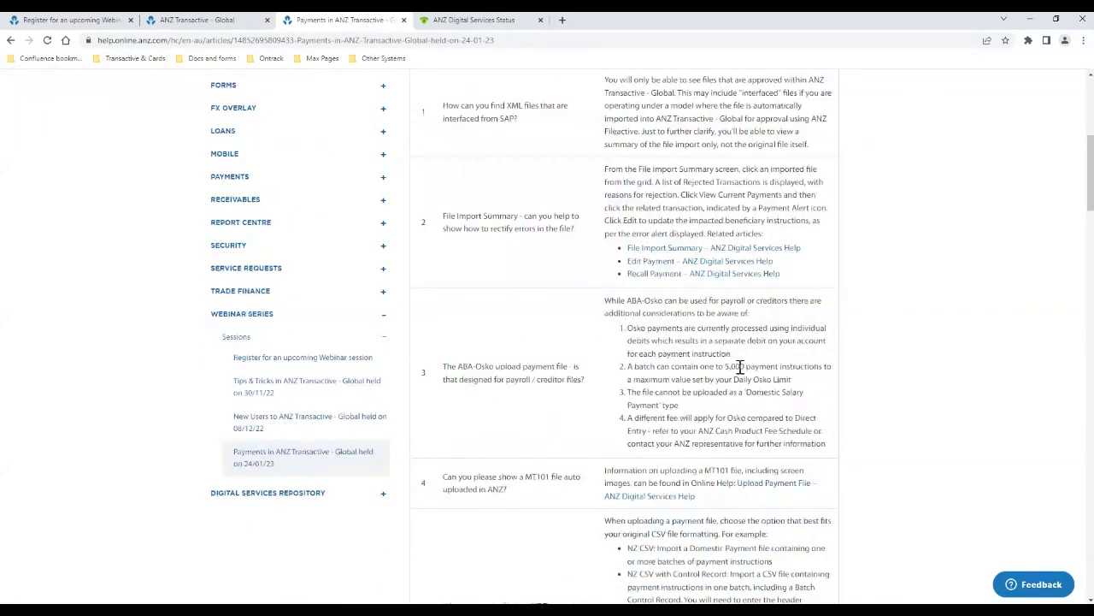